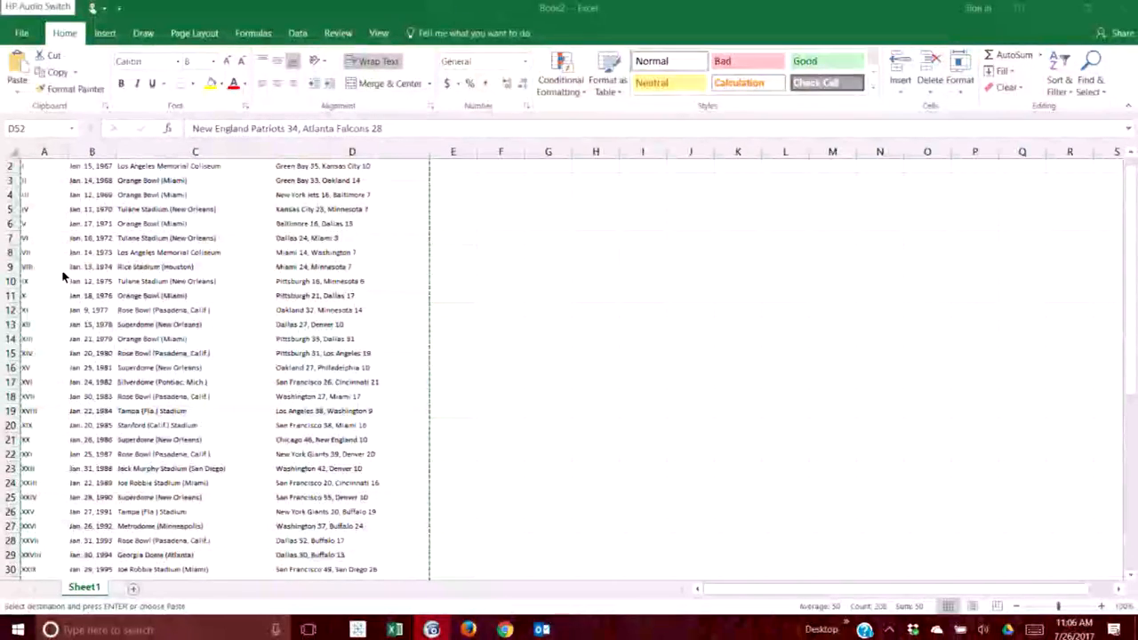
Examine the pasted Super Bowl list from its header row to its last rows, especially the entries in the NO. column.
{"action": "key", "text": "ctrl+a"}
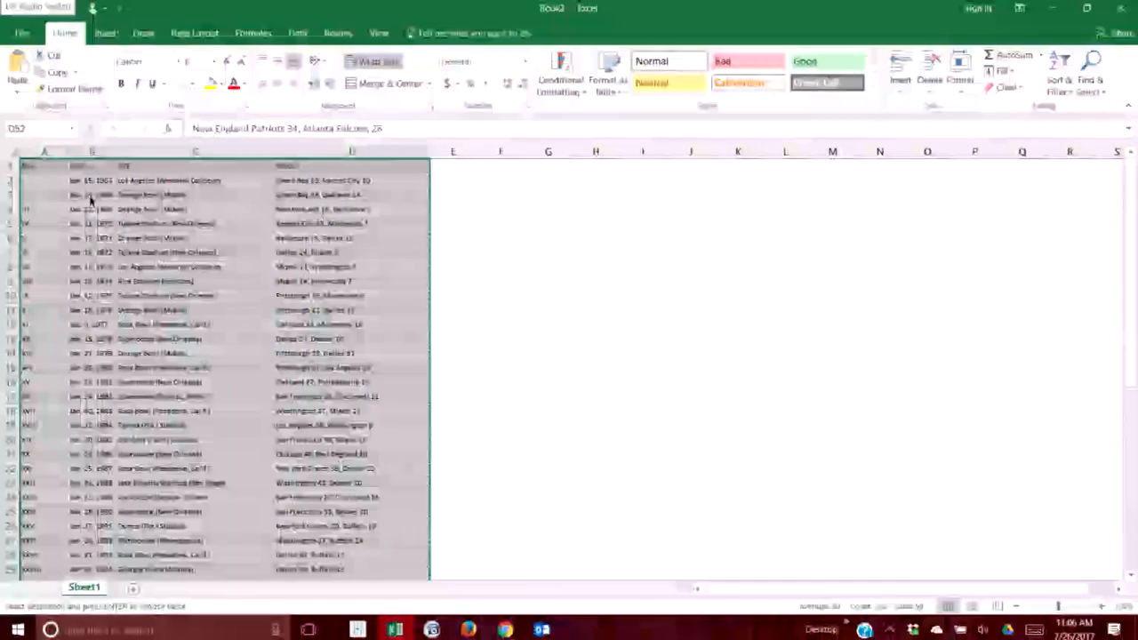
{"action": "key", "text": "Home"}
{"action": "scroll", "coordinate": [32, 180], "scroll_direction": "up", "scroll_amount": 10}
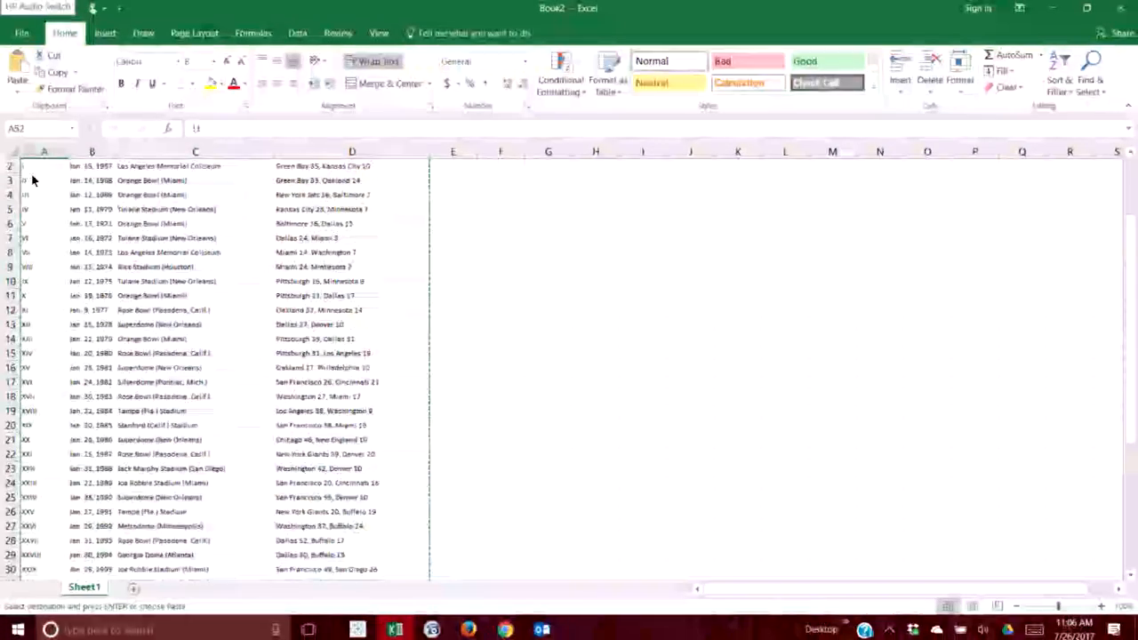
{"action": "left_click", "coordinate": [11, 167]}
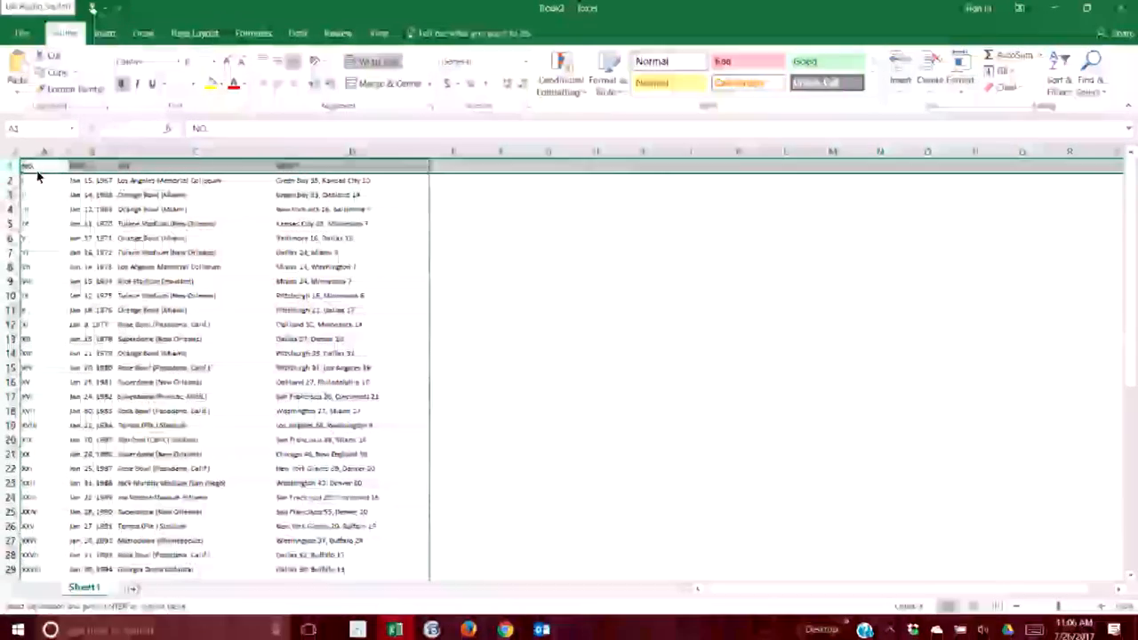
{"action": "scroll", "coordinate": [37, 222], "scroll_direction": "down", "scroll_amount": 12}
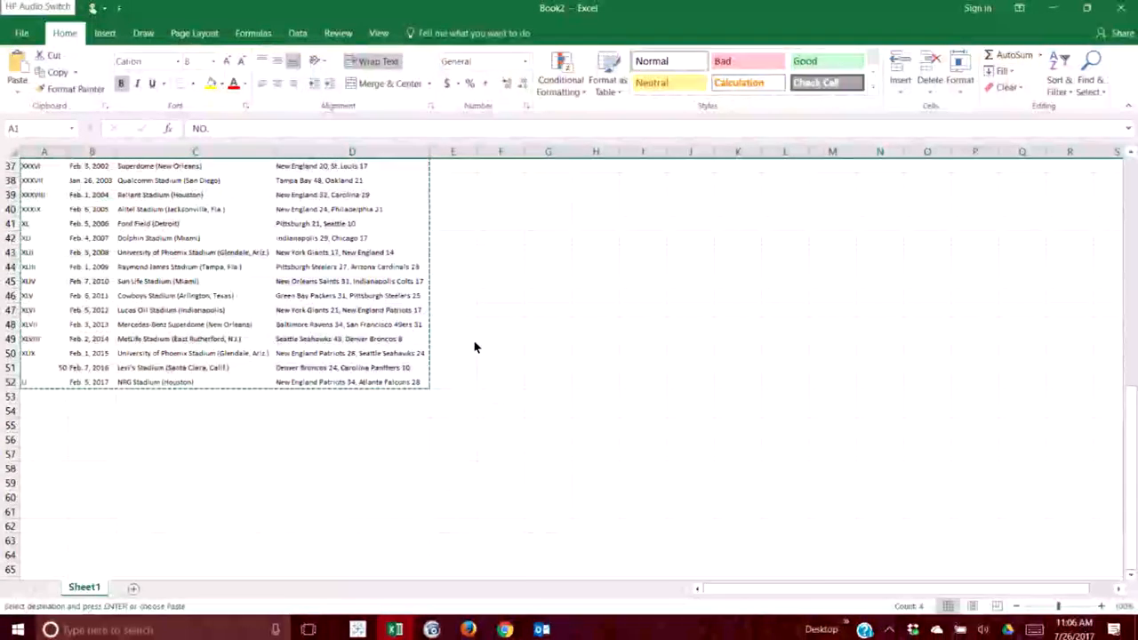
{"action": "left_click", "coordinate": [51, 374]}
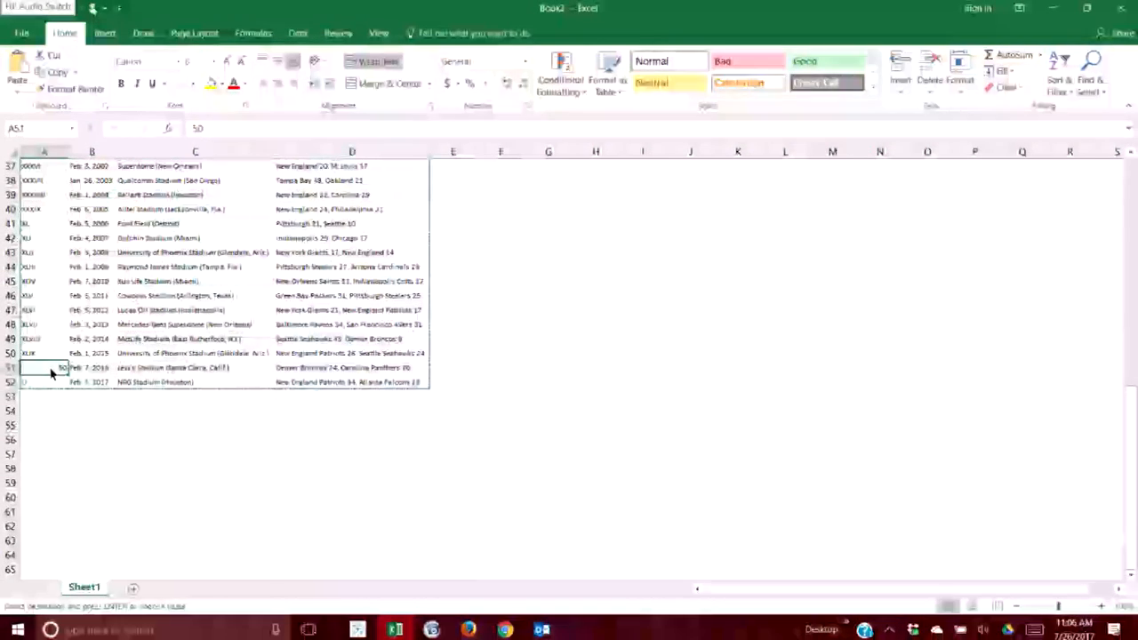
{"action": "left_click", "coordinate": [466, 300]}
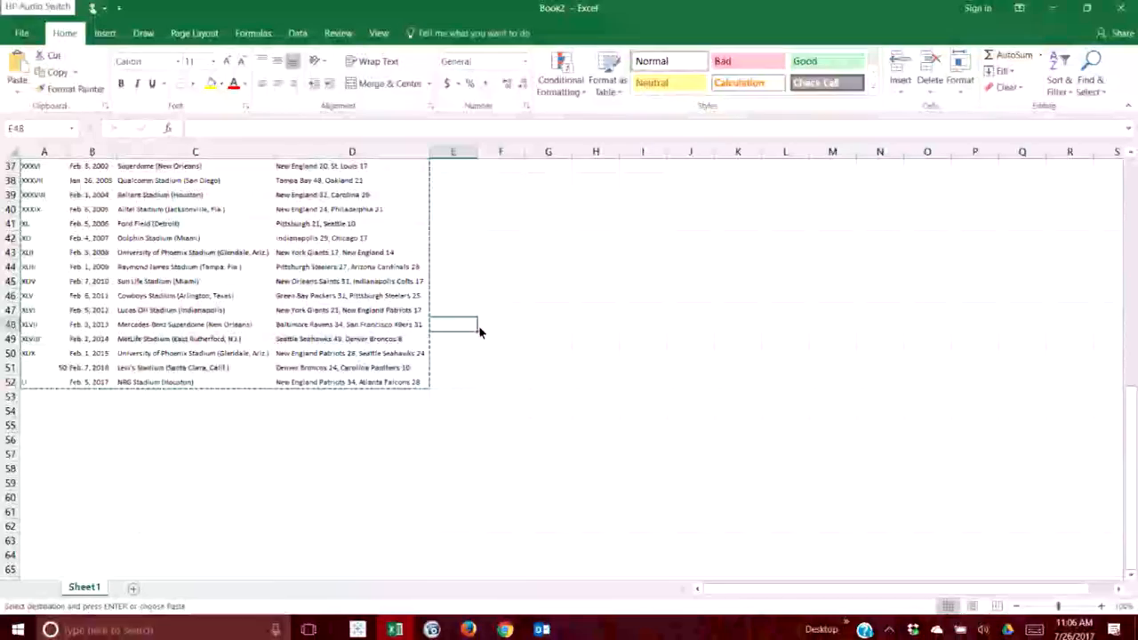
{"action": "left_click", "coordinate": [36, 373]}
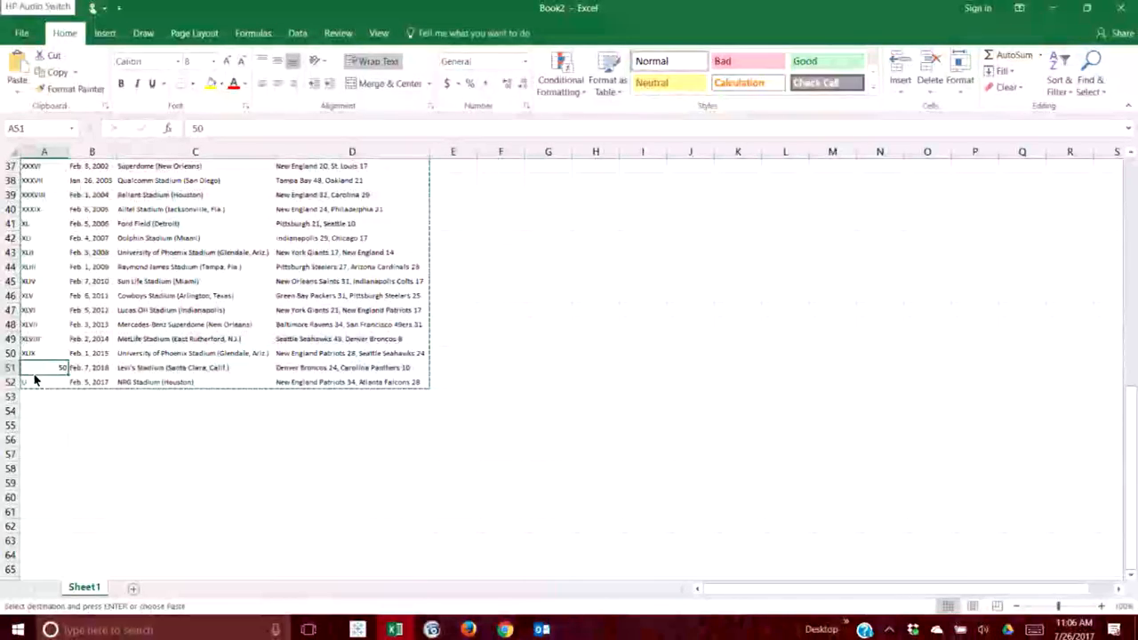
{"action": "scroll", "coordinate": [80, 374], "scroll_direction": "up", "scroll_amount": 12}
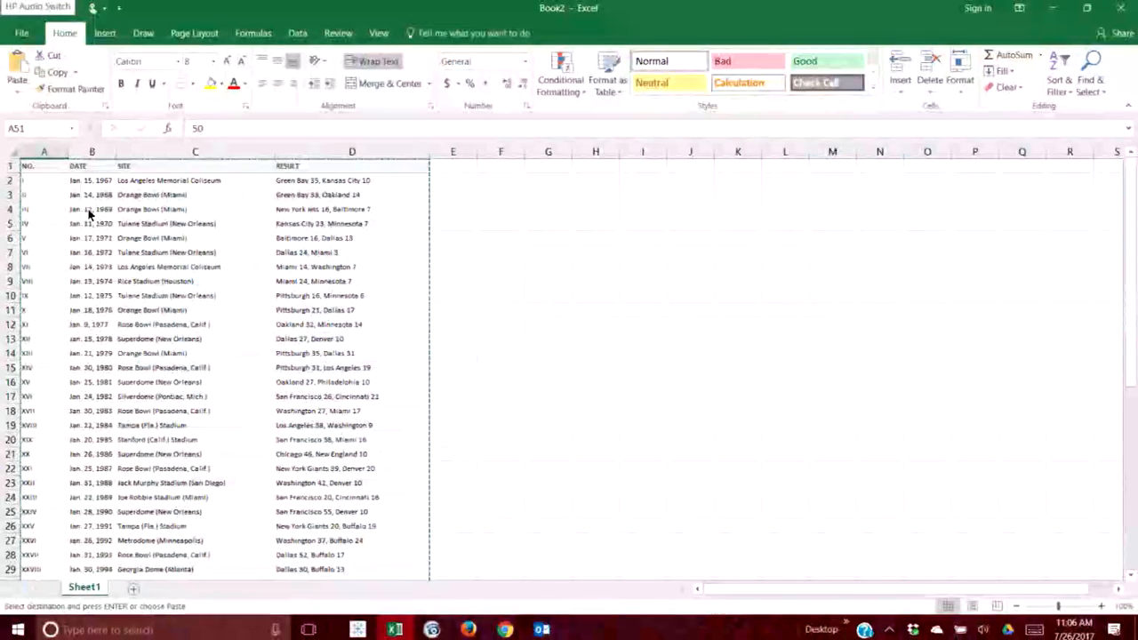
Examine the DATE, SITE and RESULT columns, including the stadium entries and the whole RESULT column.
{"action": "left_click", "coordinate": [80, 167]}
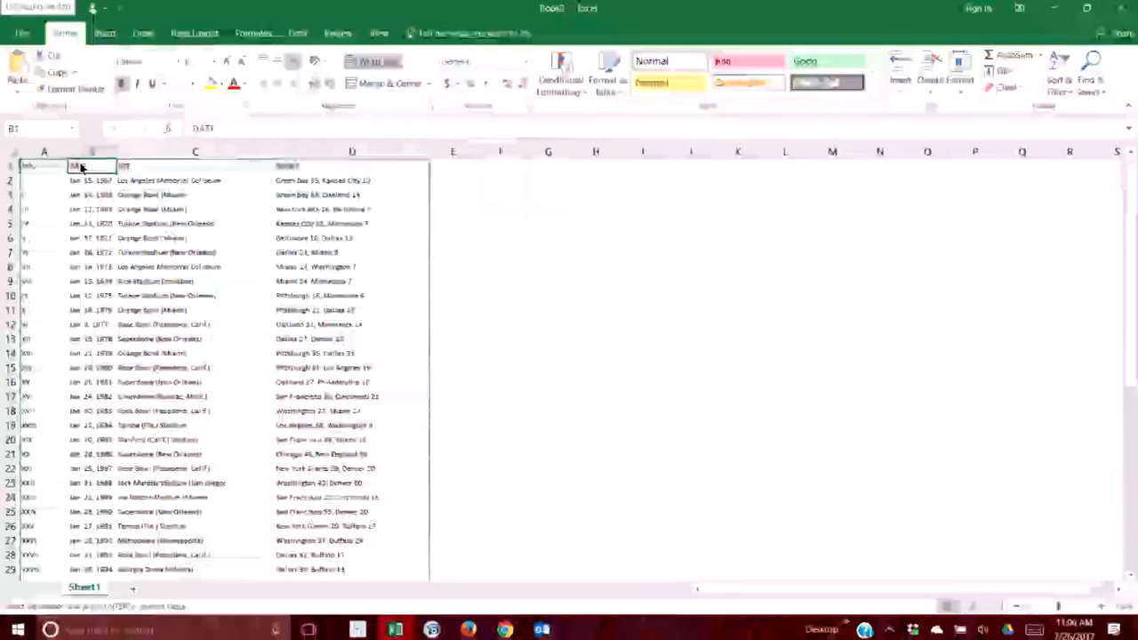
{"action": "left_click", "coordinate": [123, 166]}
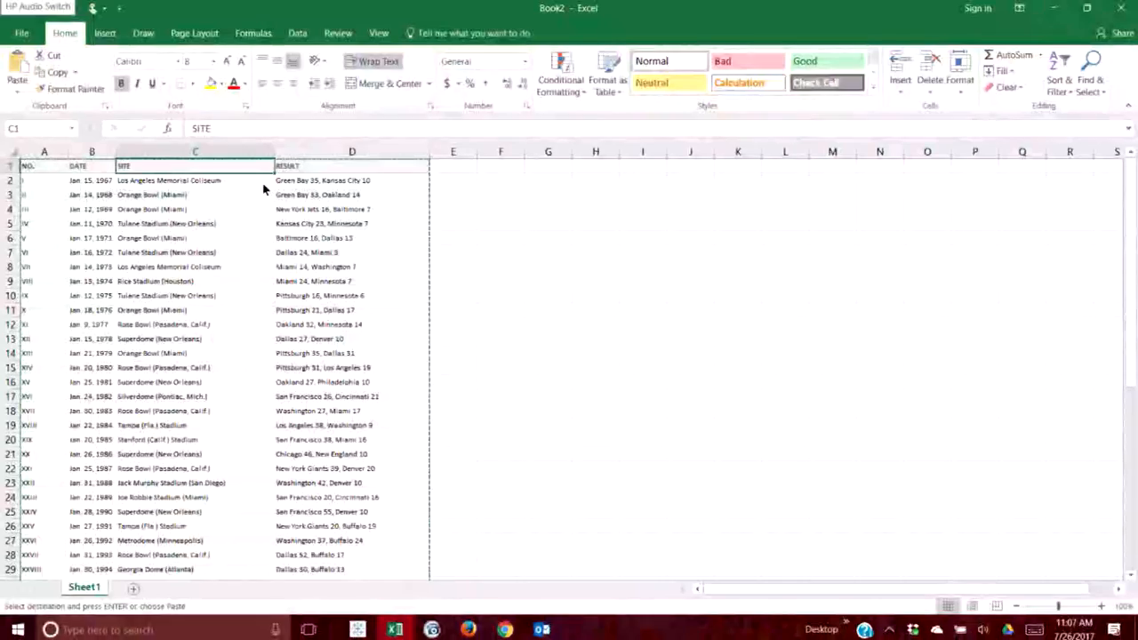
{"action": "left_click", "coordinate": [167, 194]}
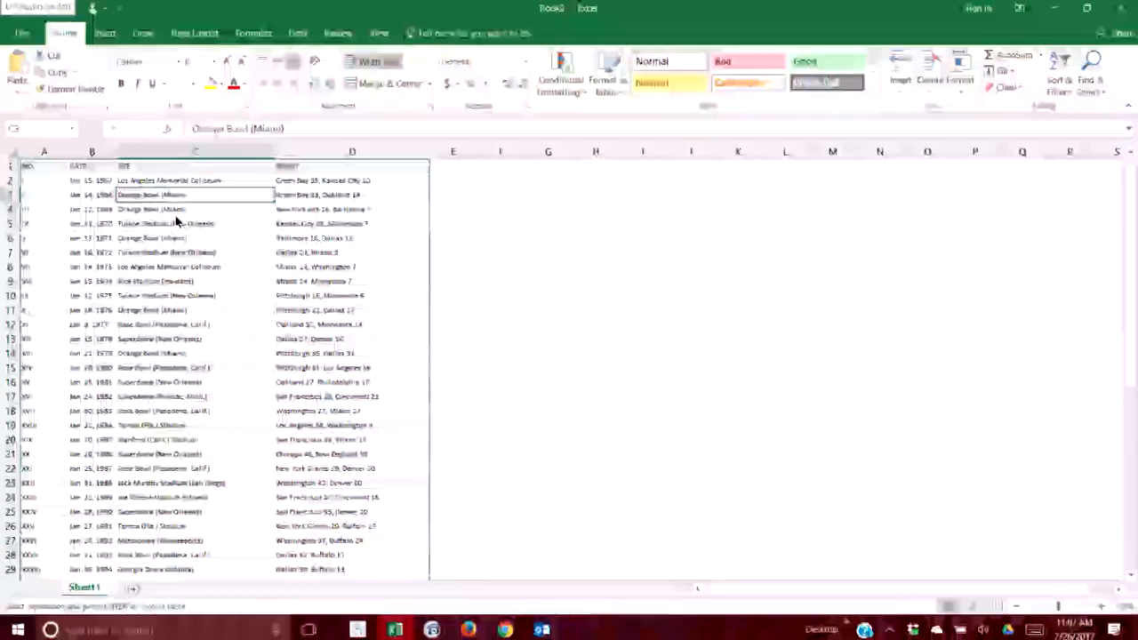
{"action": "left_click", "coordinate": [176, 222]}
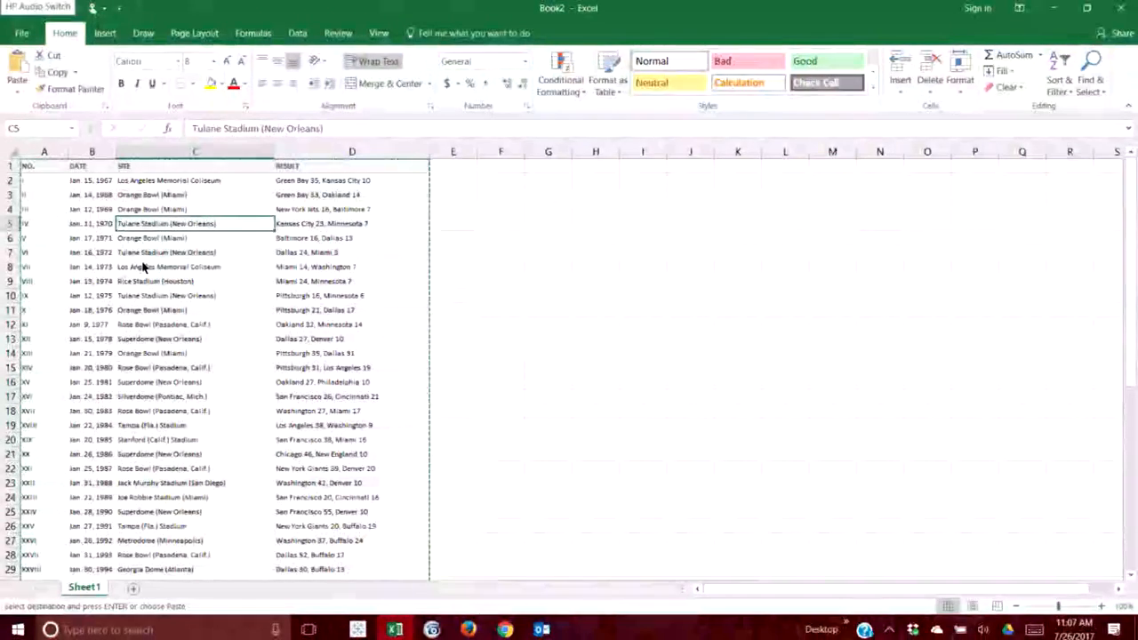
{"action": "left_click", "coordinate": [322, 168]}
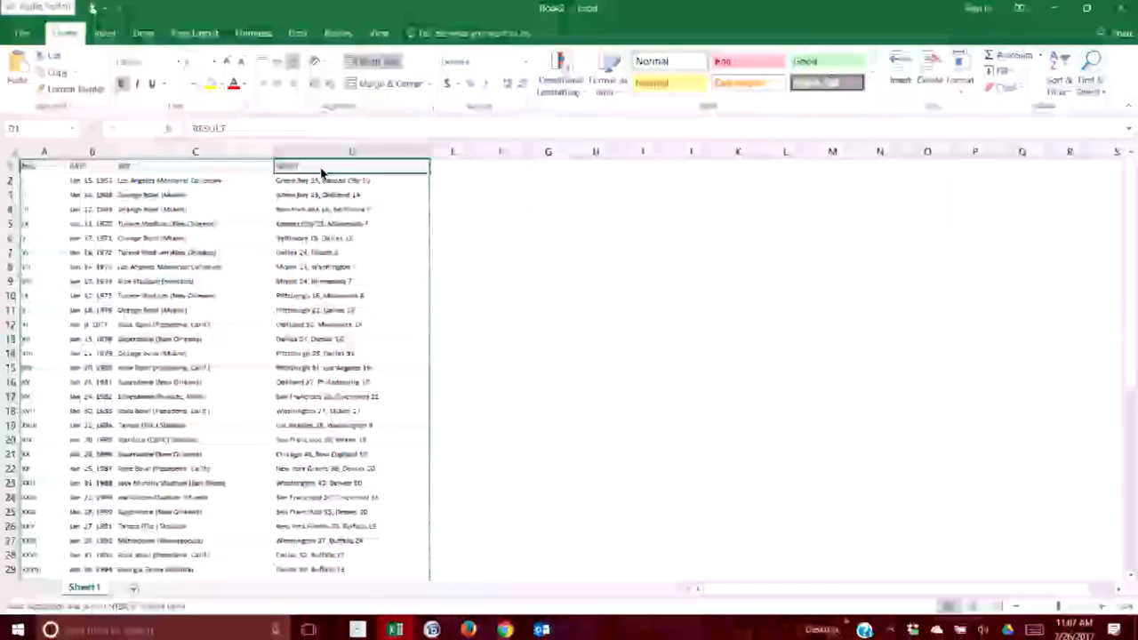
{"action": "double_click", "coordinate": [322, 168]}
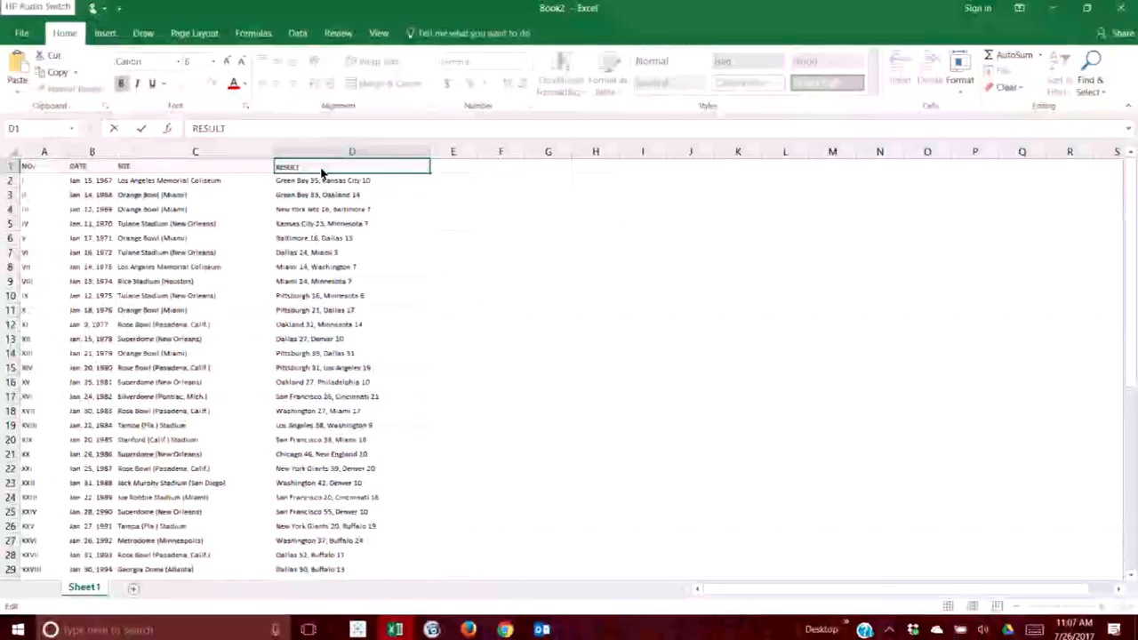
{"action": "left_click", "coordinate": [386, 153]}
{"action": "key", "text": "ctrl+c"}
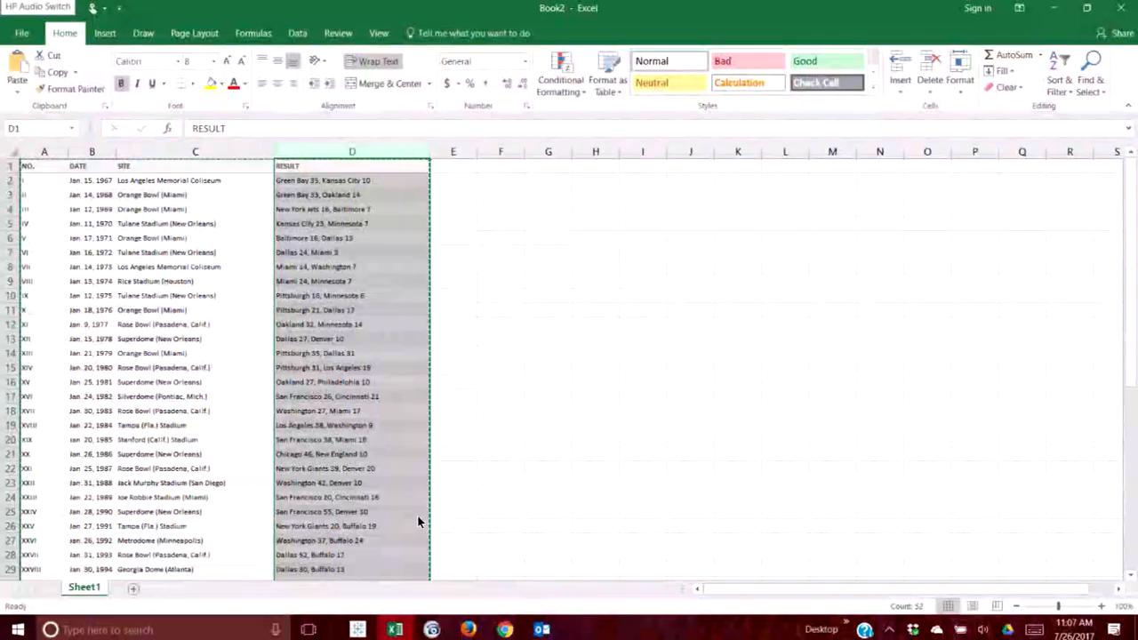
Save the workbook as "nfl teams" in the Documents folder, replacing the existing file.
{"action": "left_click", "coordinate": [22, 33]}
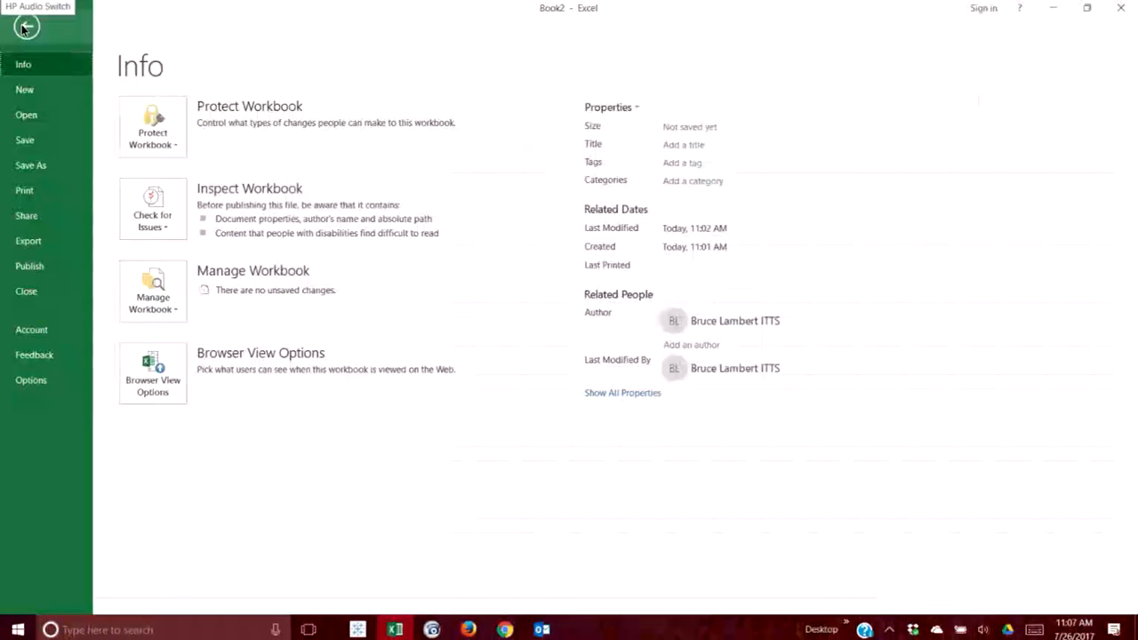
{"action": "left_click", "coordinate": [38, 145]}
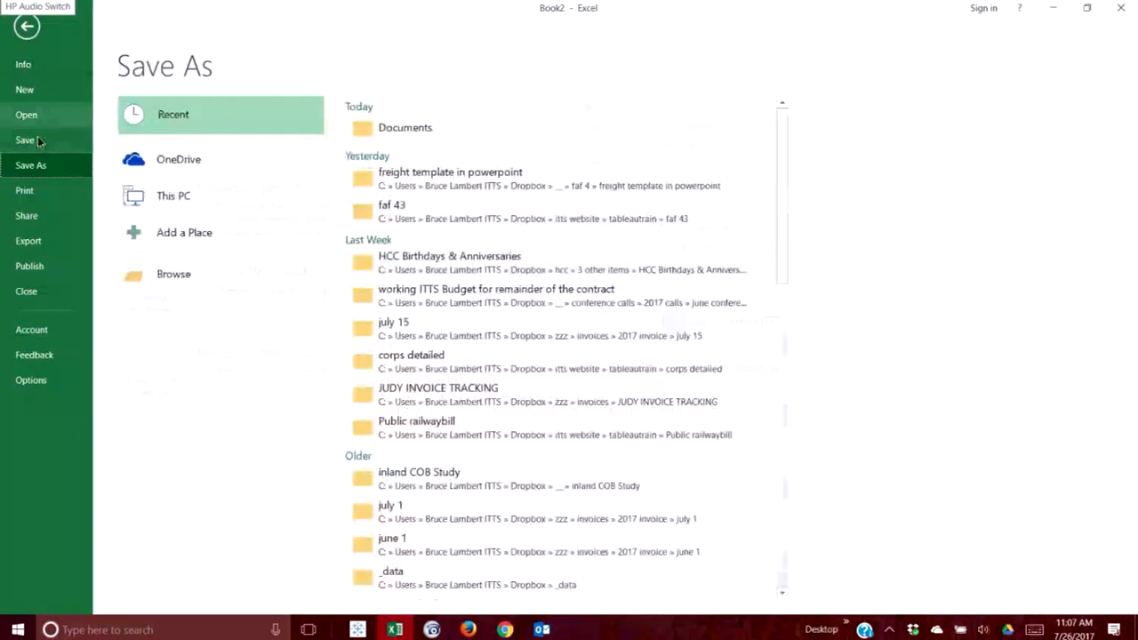
{"action": "left_click", "coordinate": [366, 128]}
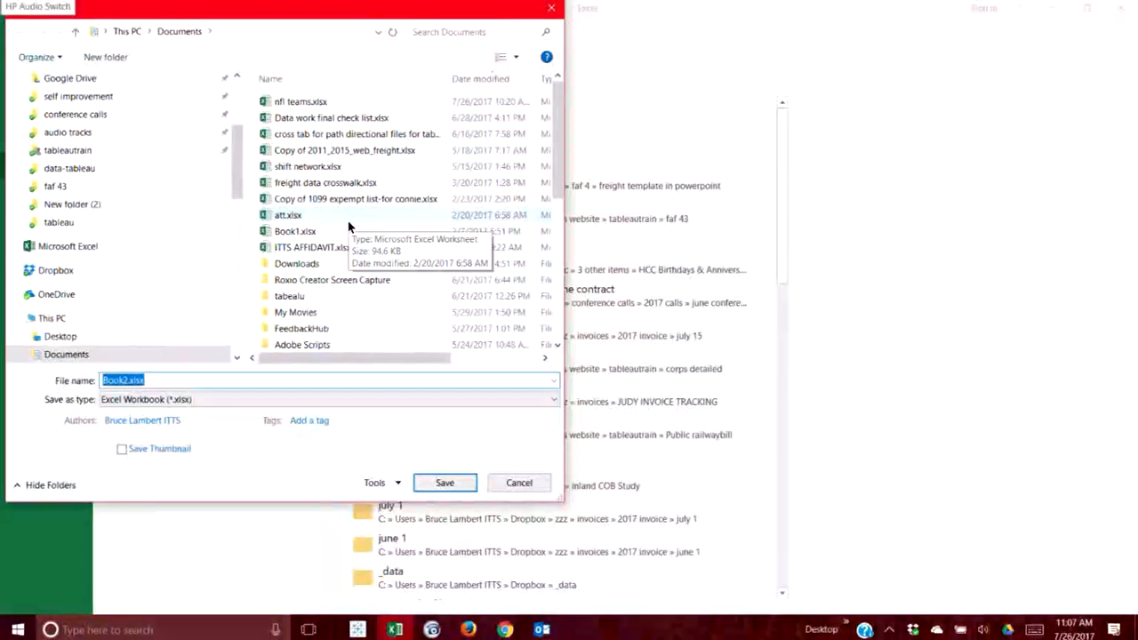
{"action": "type", "text": "nfl teams"}
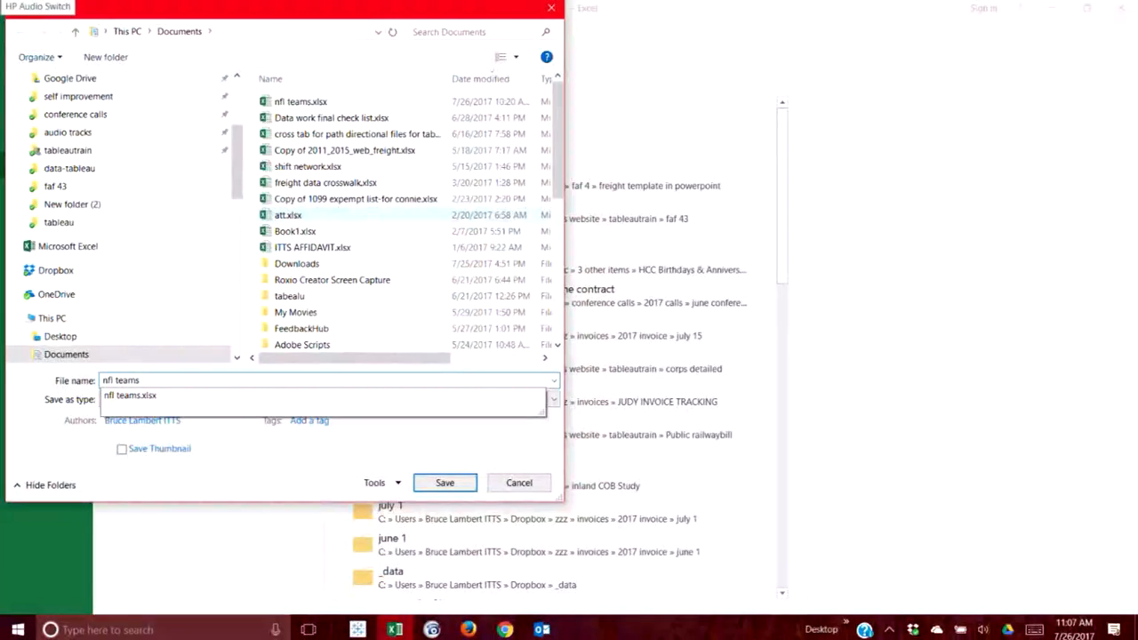
{"action": "key", "text": "Return"}
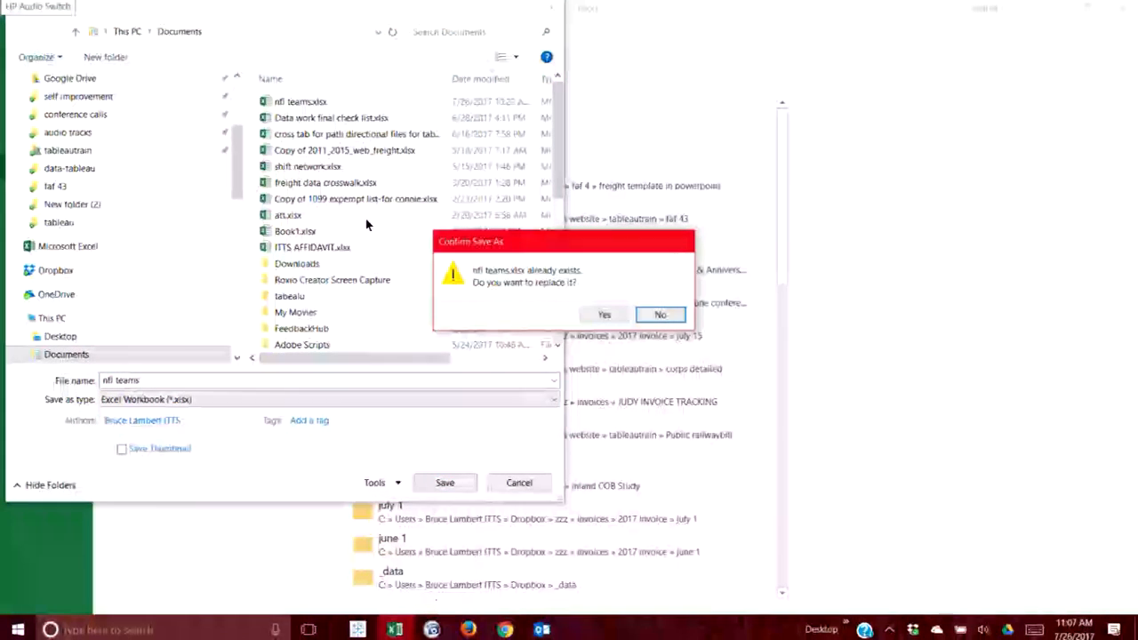
{"action": "left_click", "coordinate": [604, 315]}
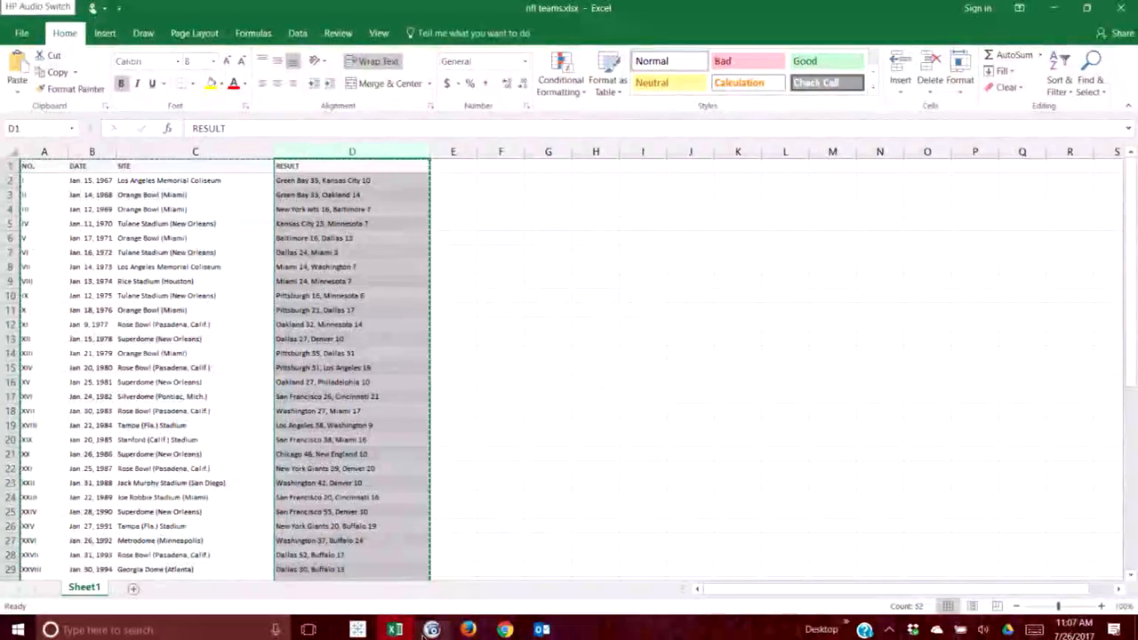
Switch to Tableau and connect to the Excel file nfl teams.xlsx from the Documents folder.
{"action": "left_click", "coordinate": [357, 629]}
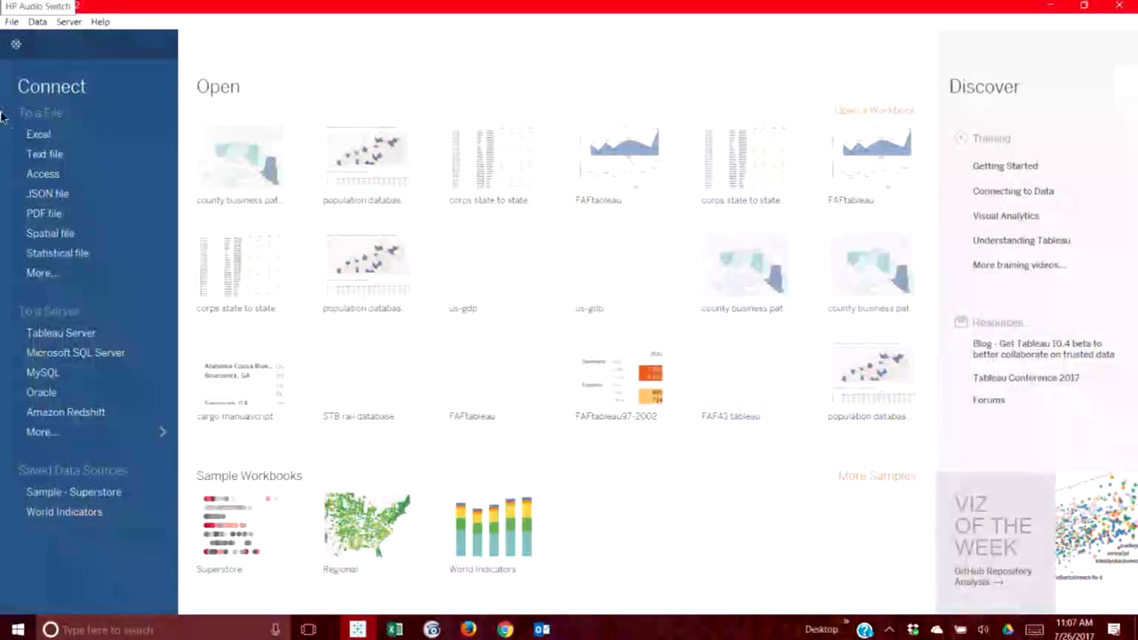
{"action": "left_click", "coordinate": [39, 134]}
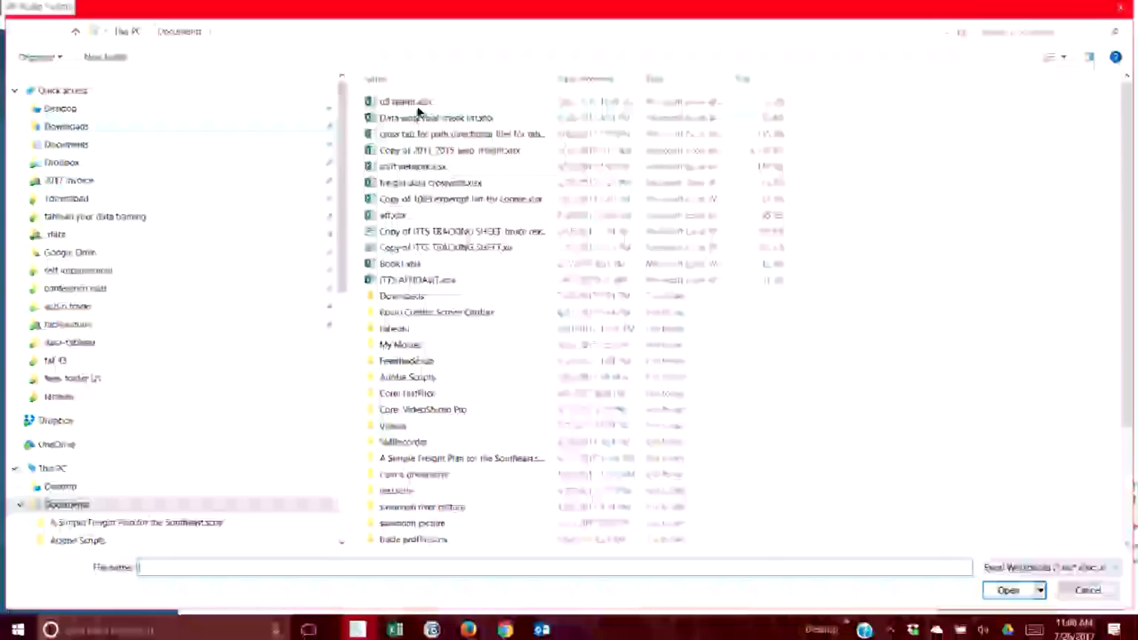
{"action": "double_click", "coordinate": [415, 103]}
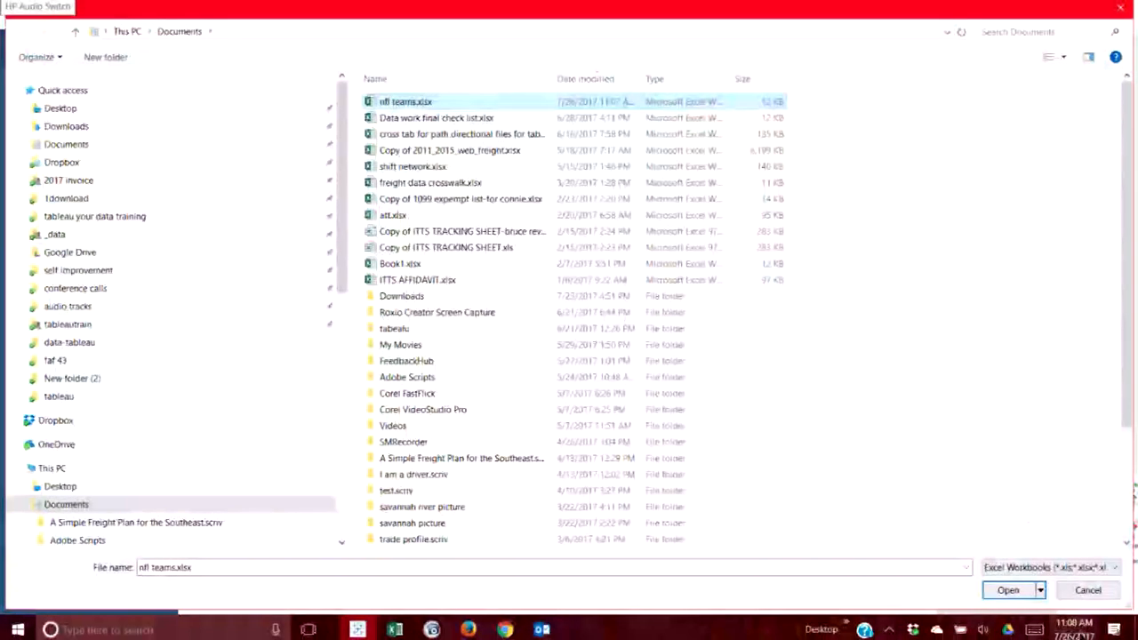
{"action": "left_click", "coordinate": [1009, 592]}
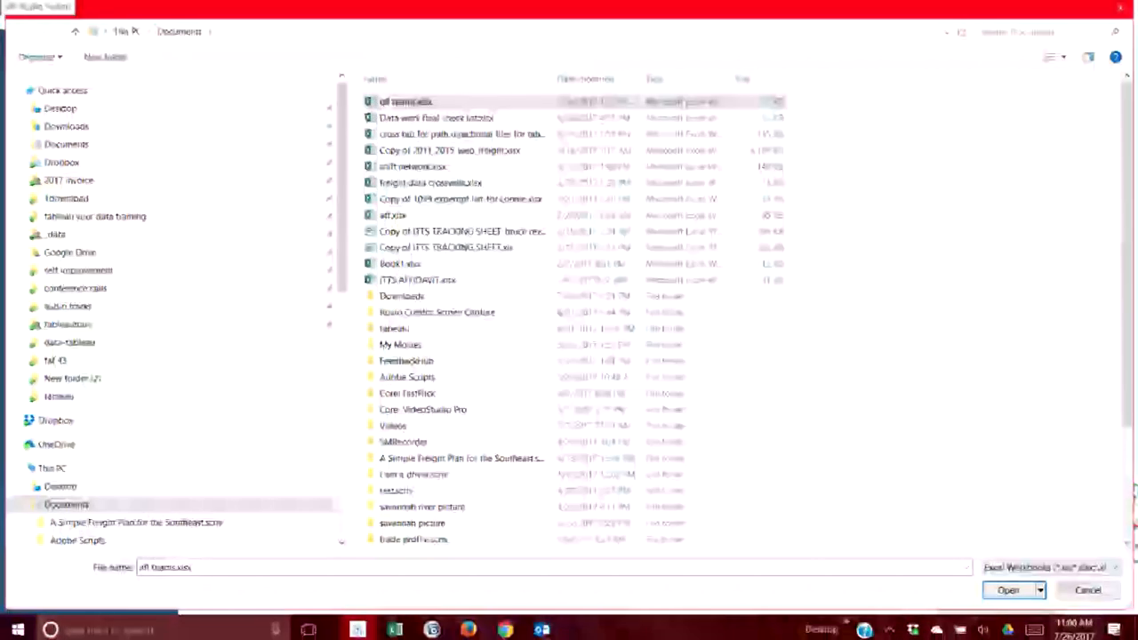
{"action": "left_click", "coordinate": [1006, 590]}
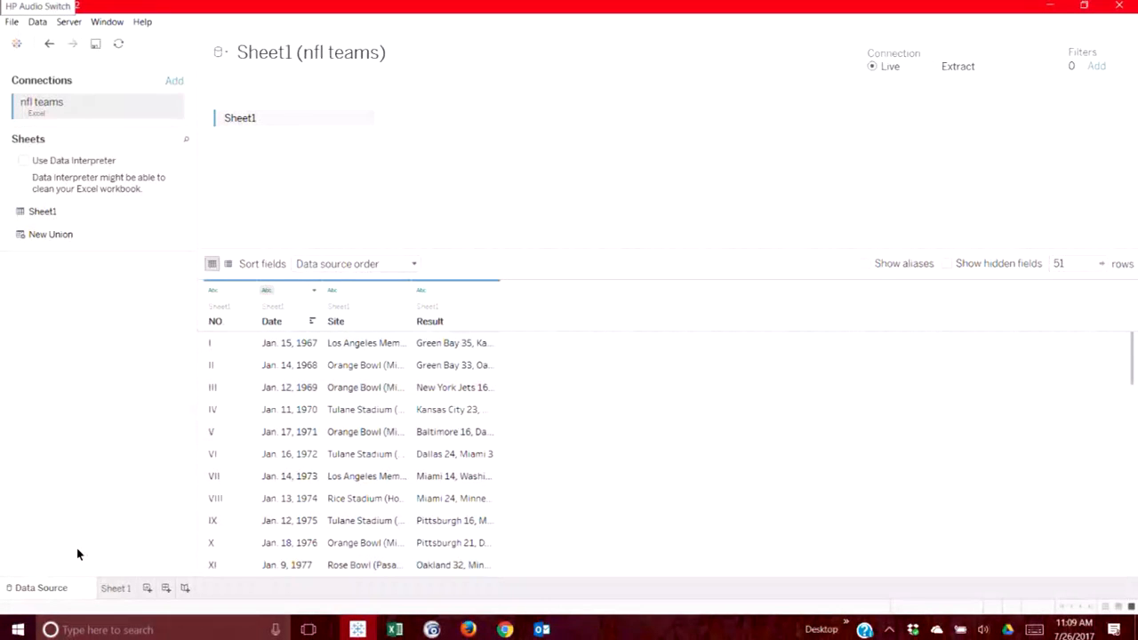
Place the Result dimension on Rows in Sheet 1 and widen the view's Abc column.
{"action": "left_click", "coordinate": [115, 589]}
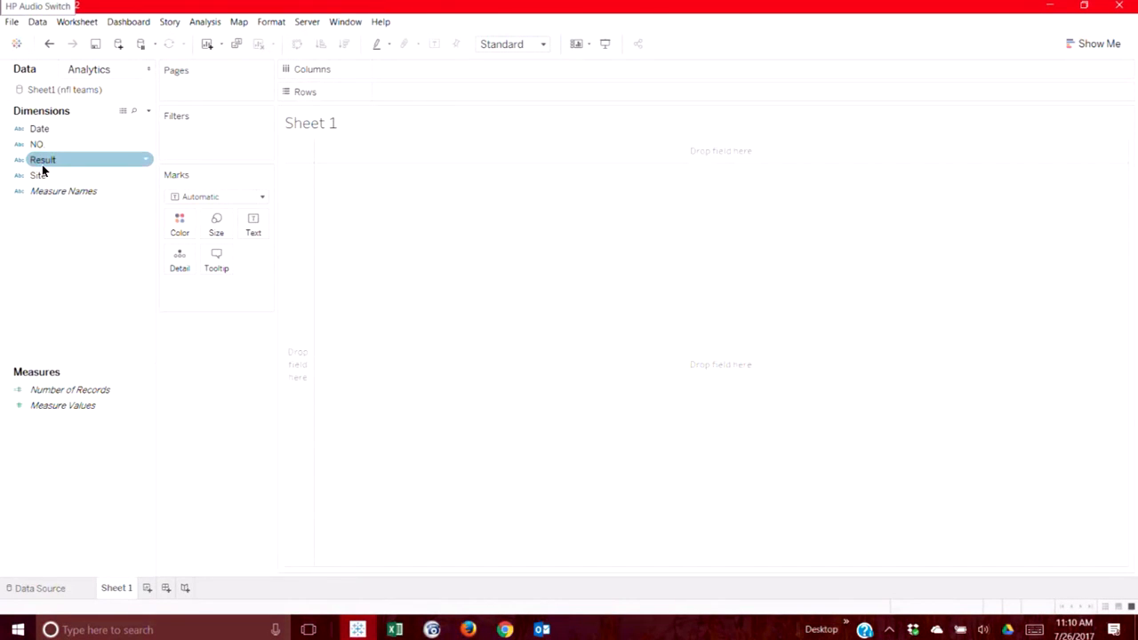
{"action": "left_click_drag", "start_coordinate": [46, 163], "coordinate": [406, 74]}
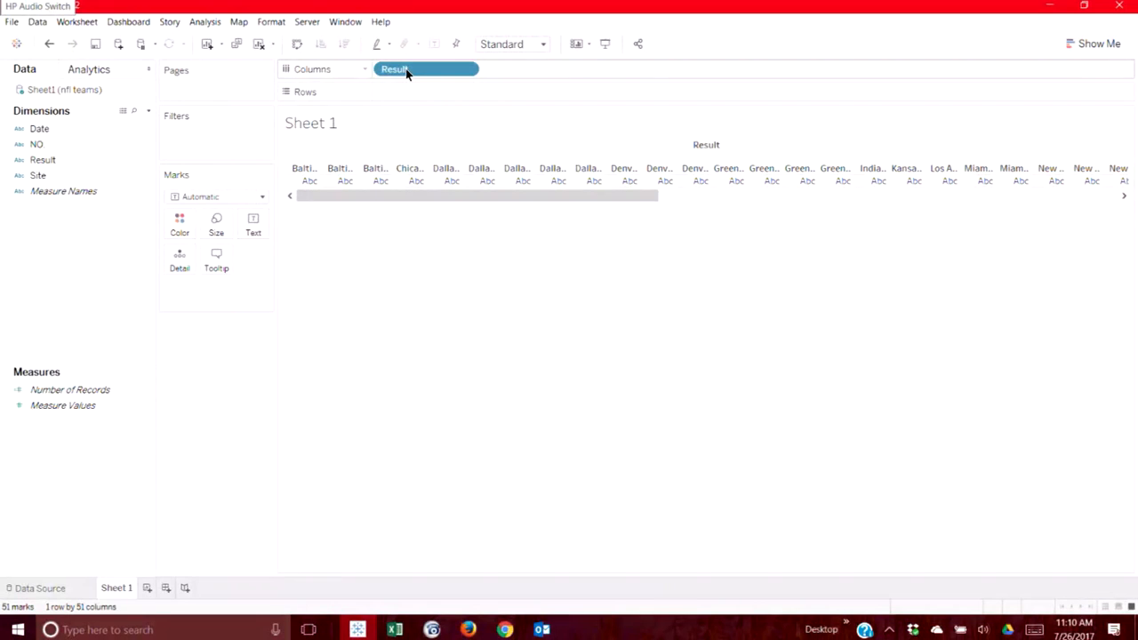
{"action": "left_click_drag", "start_coordinate": [406, 68], "coordinate": [405, 96]}
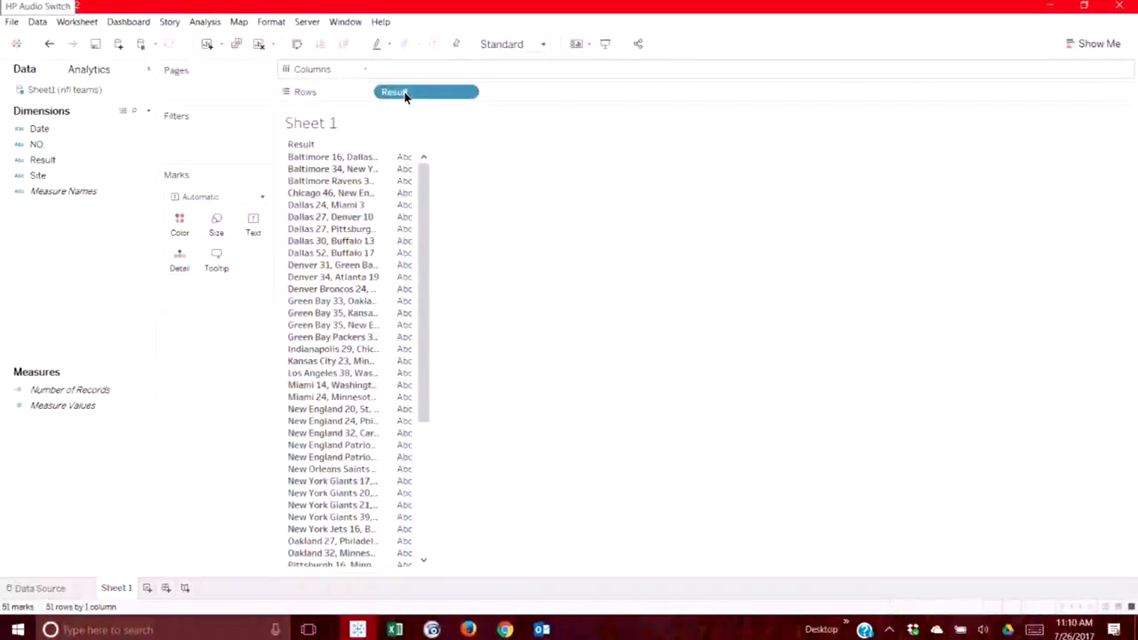
{"action": "left_click", "coordinate": [410, 194]}
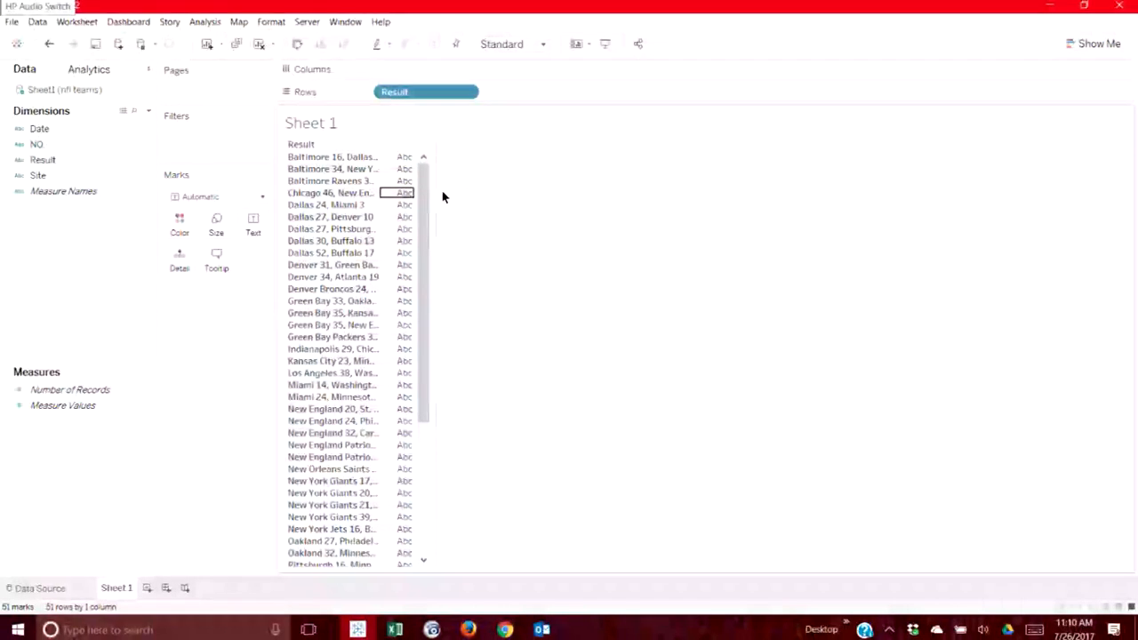
{"action": "left_click_drag", "start_coordinate": [414, 194], "coordinate": [479, 193]}
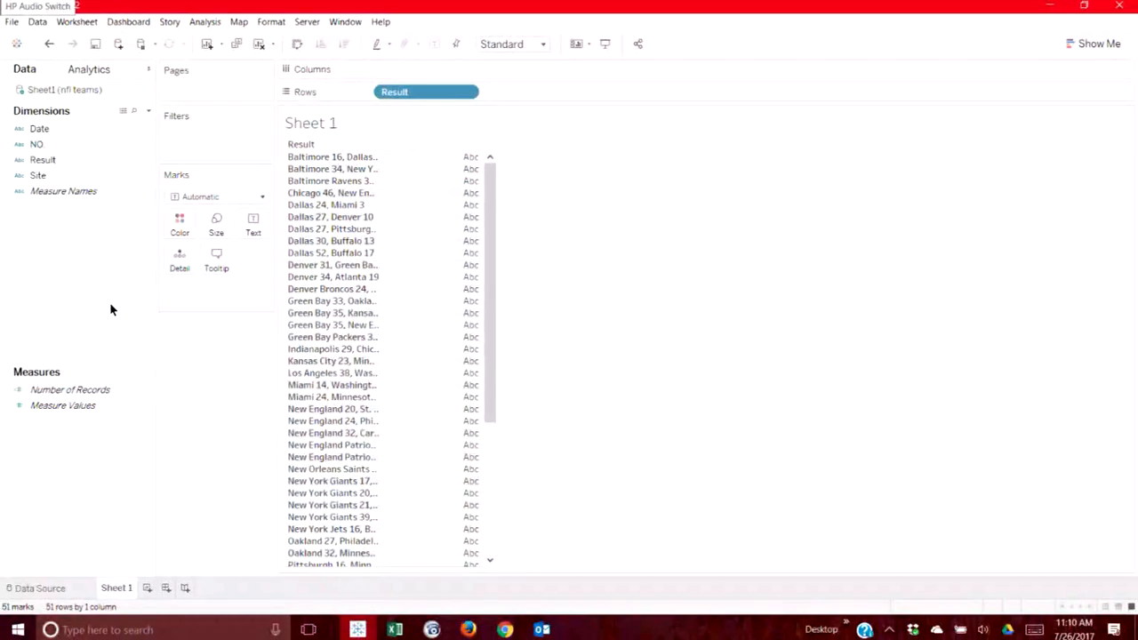
Review the nfl teams data source in Tableau against the source workbook in Excel, ending back in Tableau.
{"action": "left_click", "coordinate": [55, 589]}
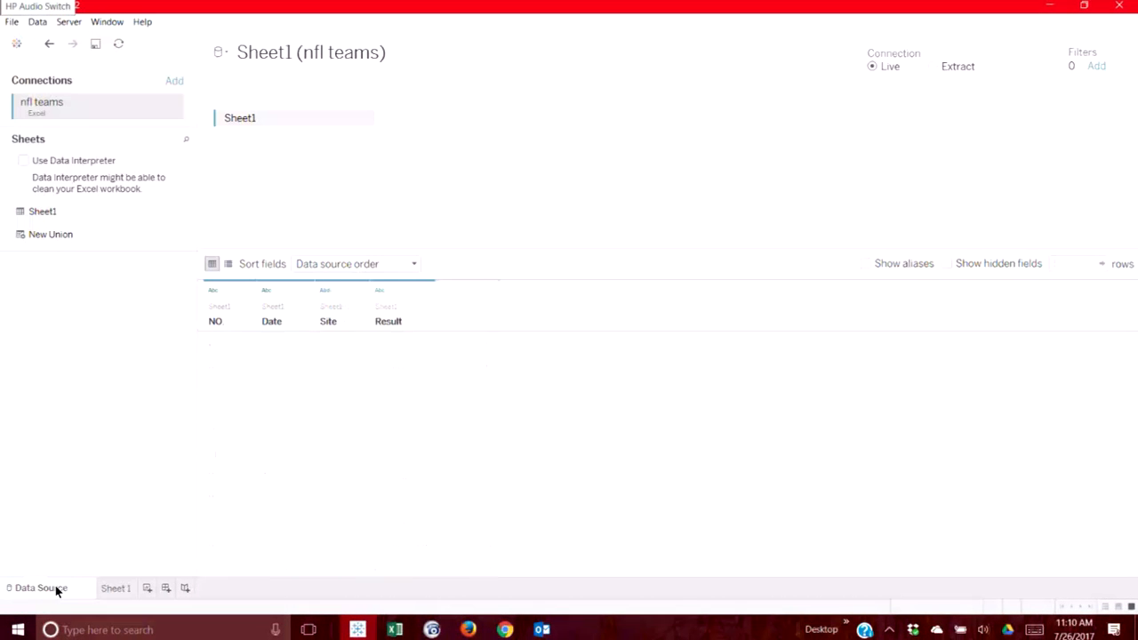
{"action": "left_click", "coordinate": [380, 630]}
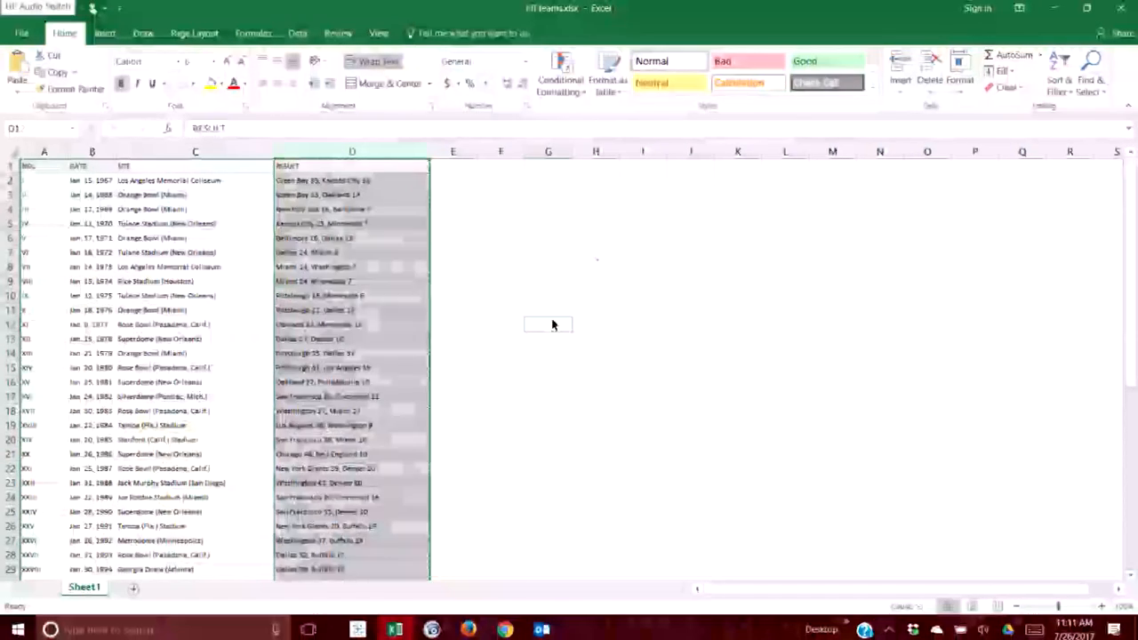
{"action": "left_click", "coordinate": [546, 325]}
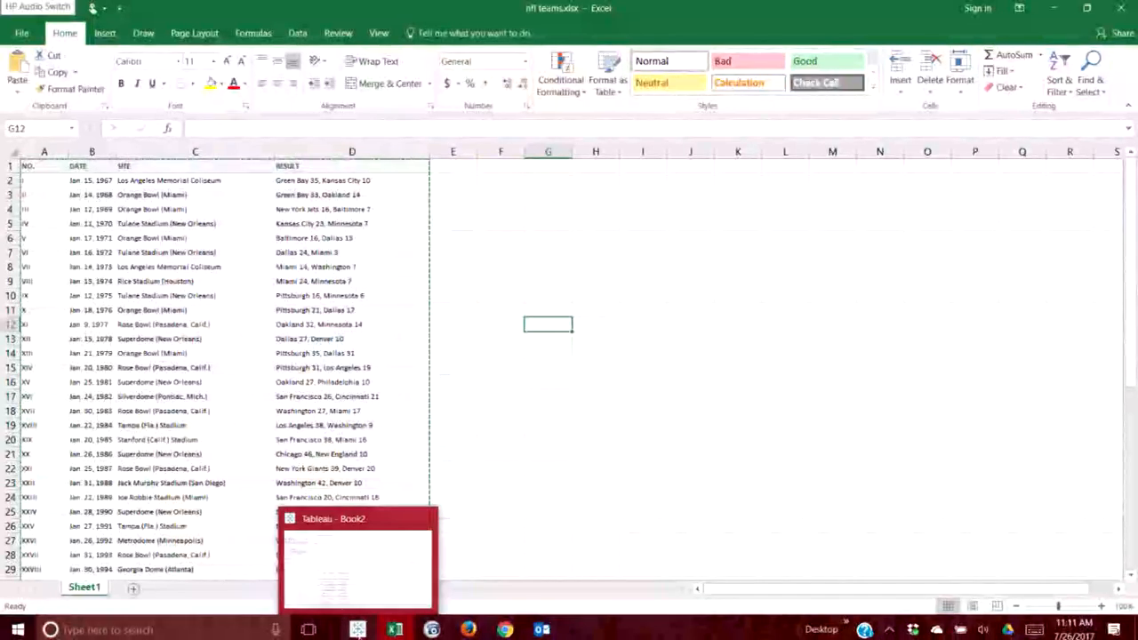
{"action": "left_click", "coordinate": [358, 628]}
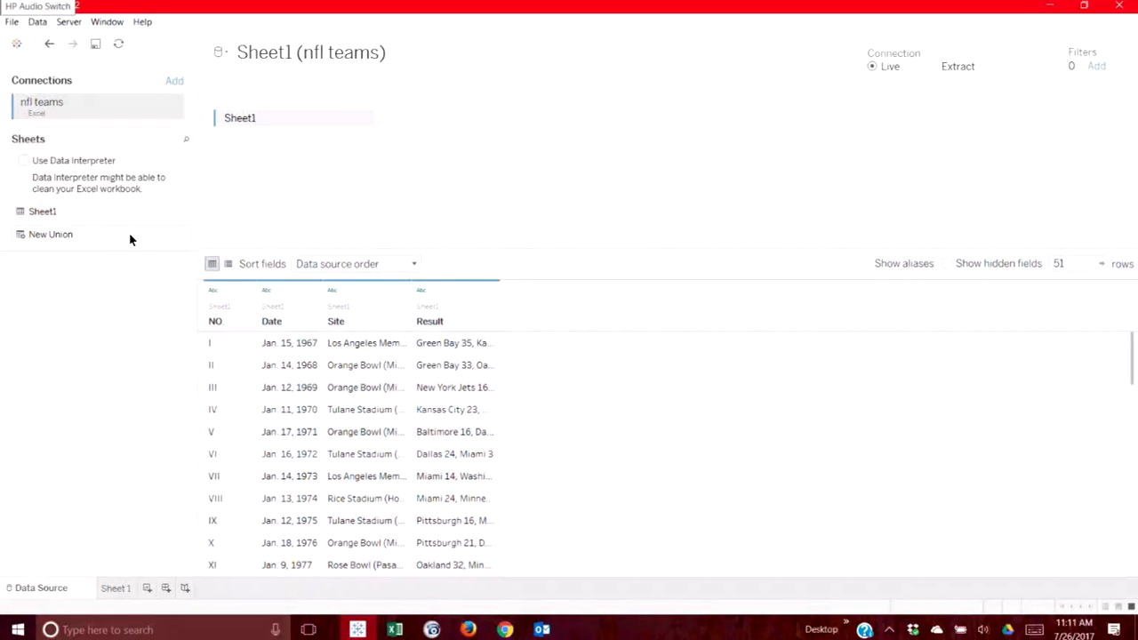
{"action": "left_click", "coordinate": [11, 27]}
{"action": "left_click", "coordinate": [11, 26]}
{"action": "left_click", "coordinate": [174, 81]}
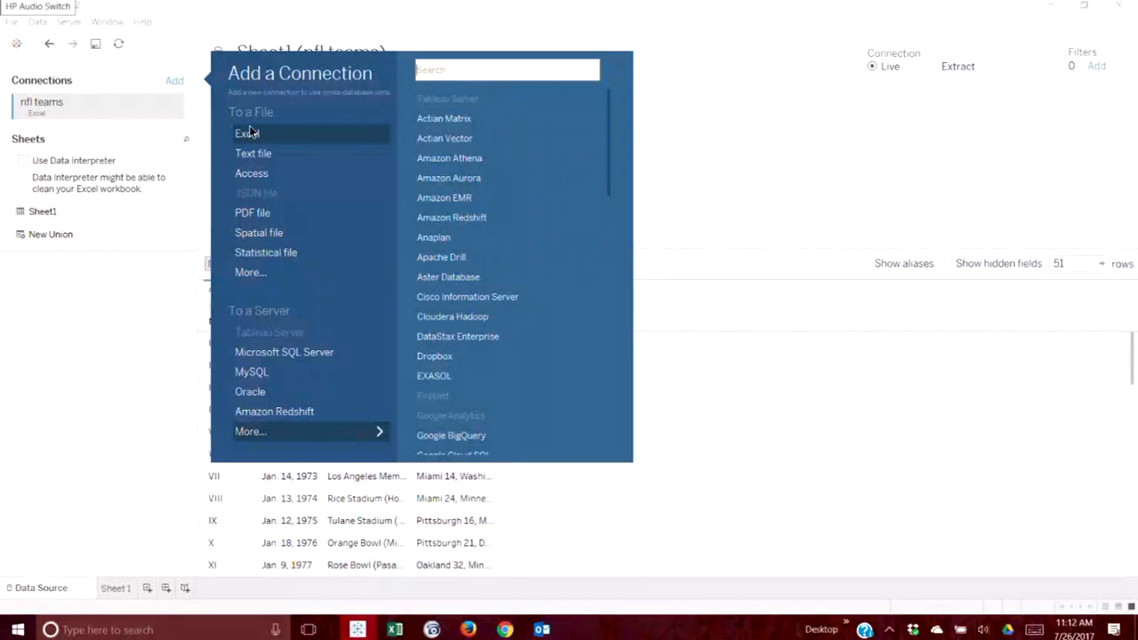
{"action": "left_click", "coordinate": [86, 285]}
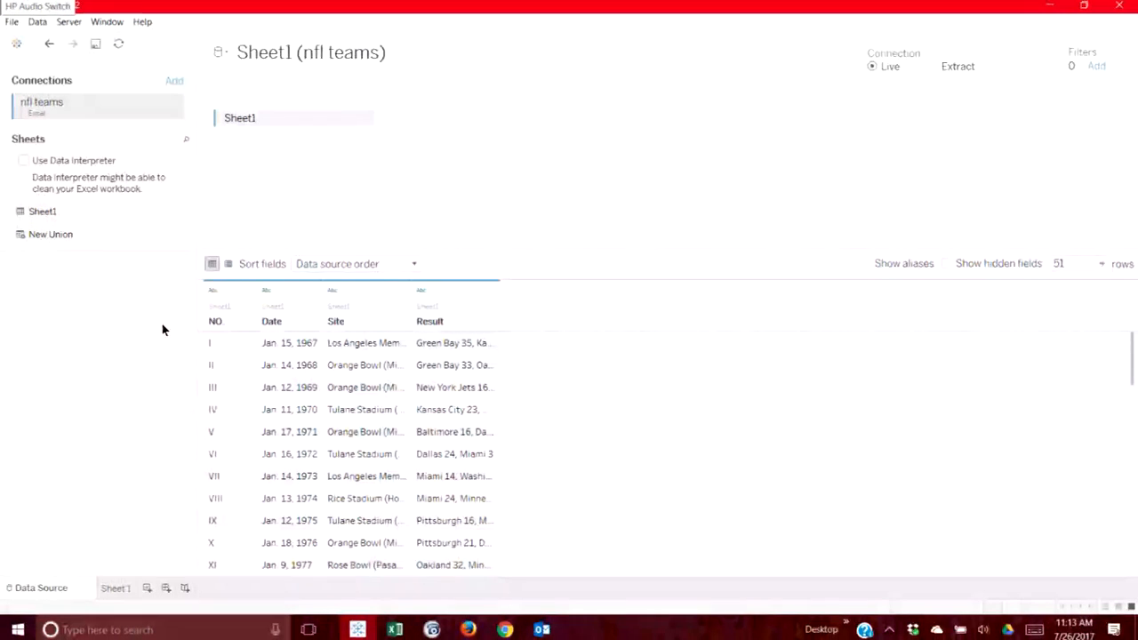
Switch to Excel and split the RESULT column D with Text to Columns, using comma as an added delimiter.
{"action": "left_click", "coordinate": [395, 628]}
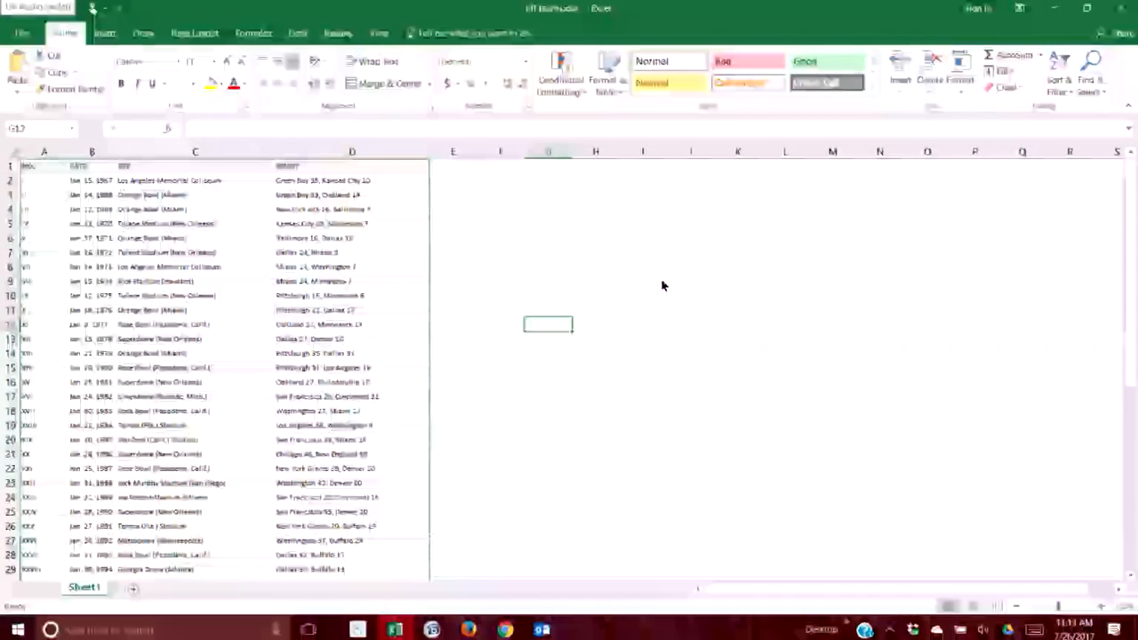
{"action": "left_click", "coordinate": [365, 157]}
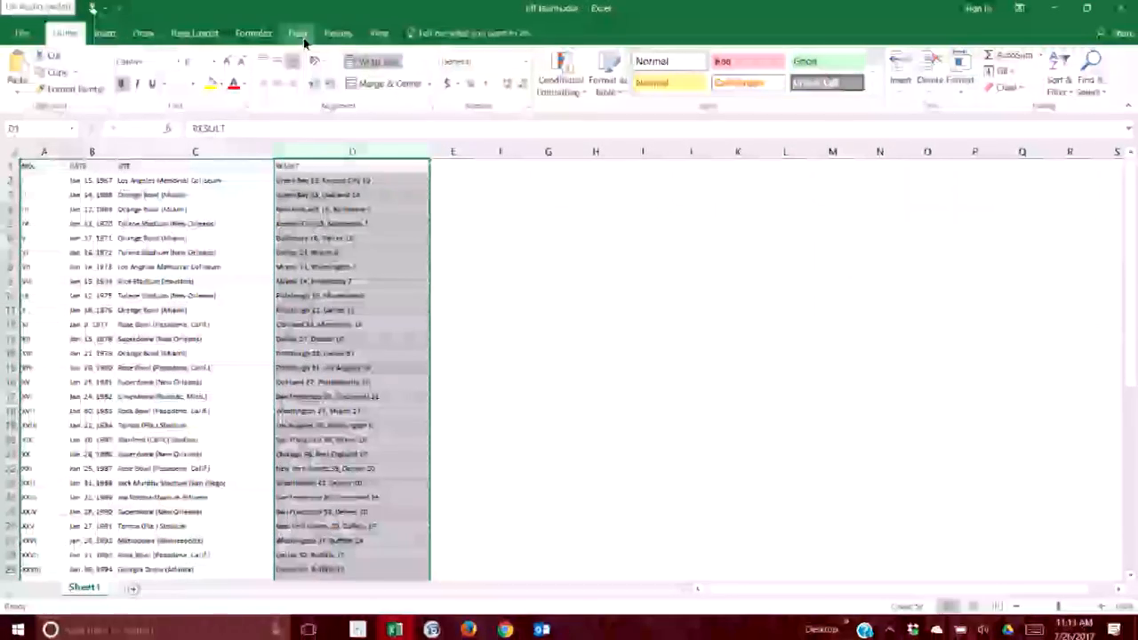
{"action": "left_click", "coordinate": [303, 41]}
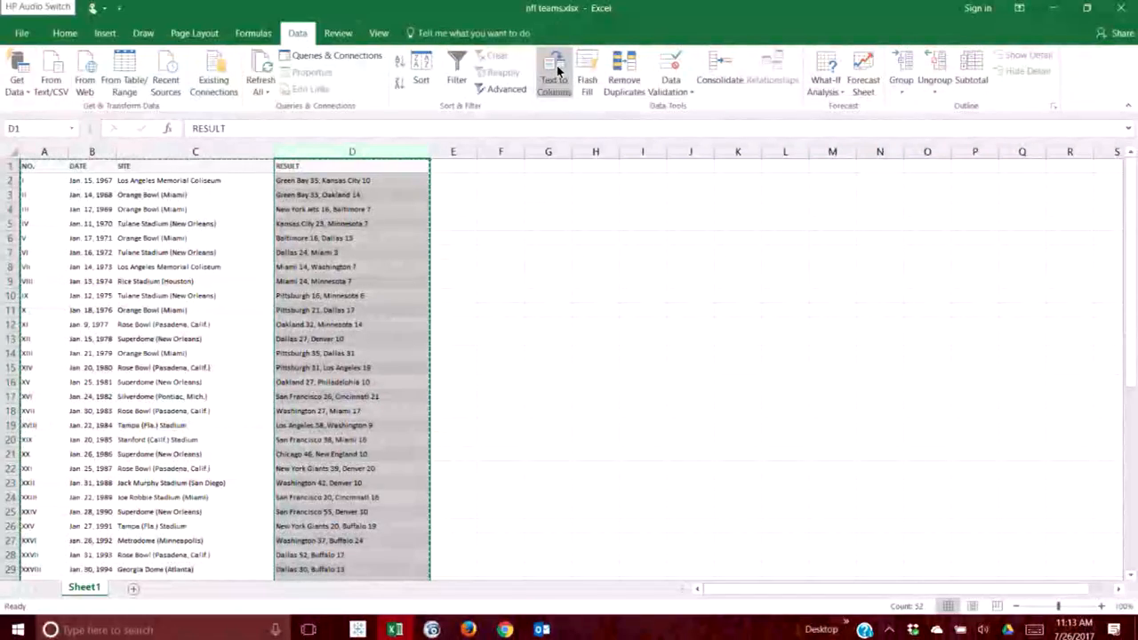
{"action": "left_click", "coordinate": [556, 65]}
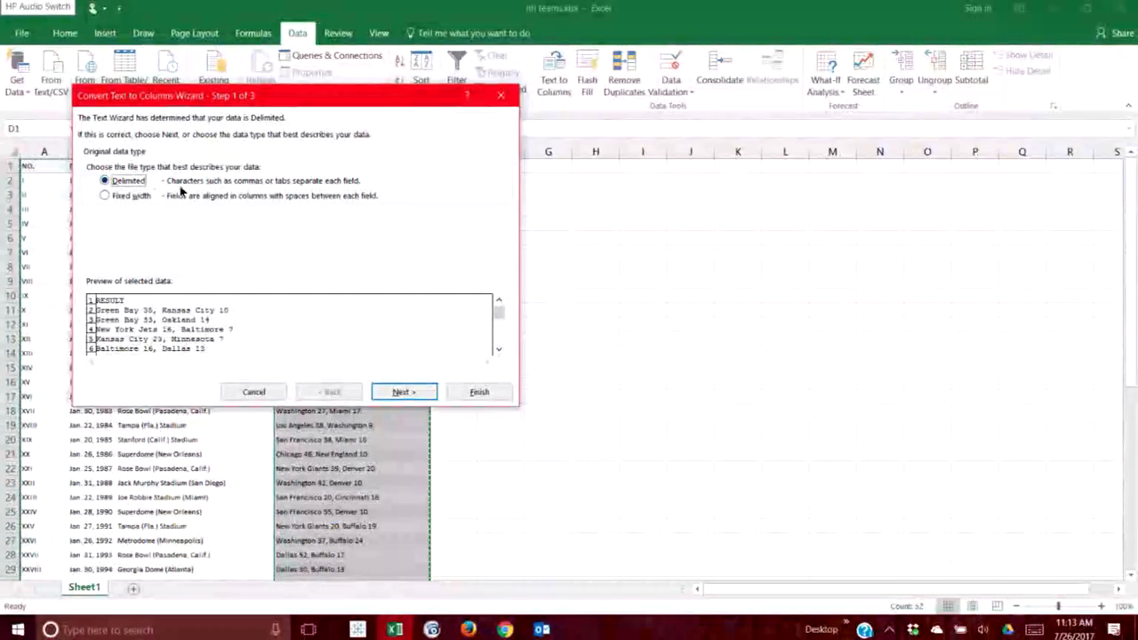
{"action": "left_click", "coordinate": [415, 389]}
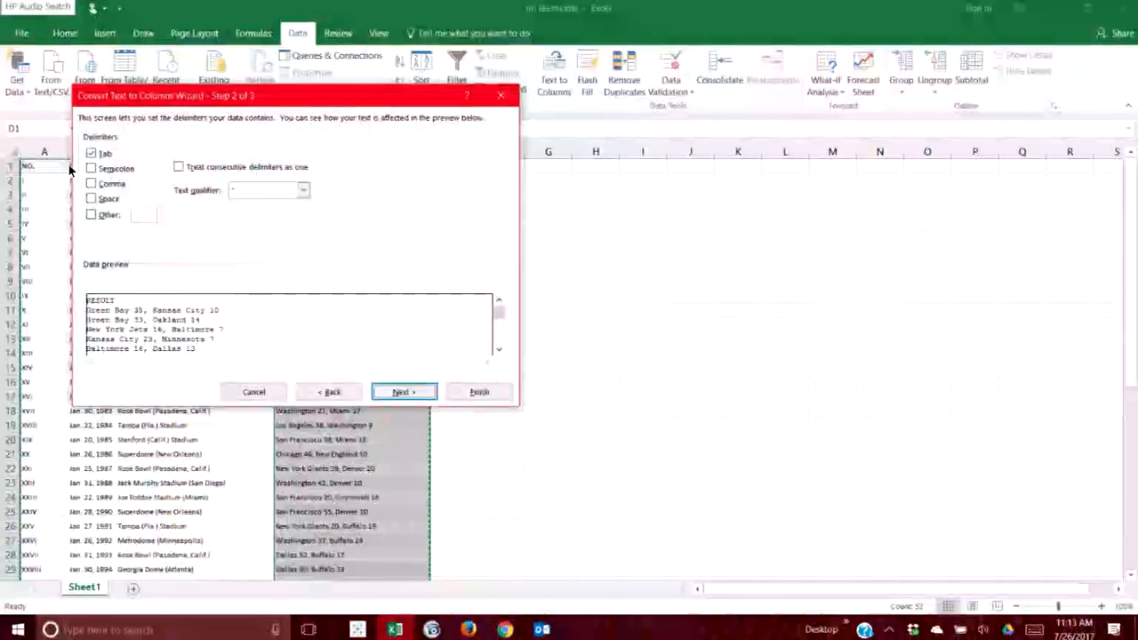
{"action": "left_click", "coordinate": [93, 184]}
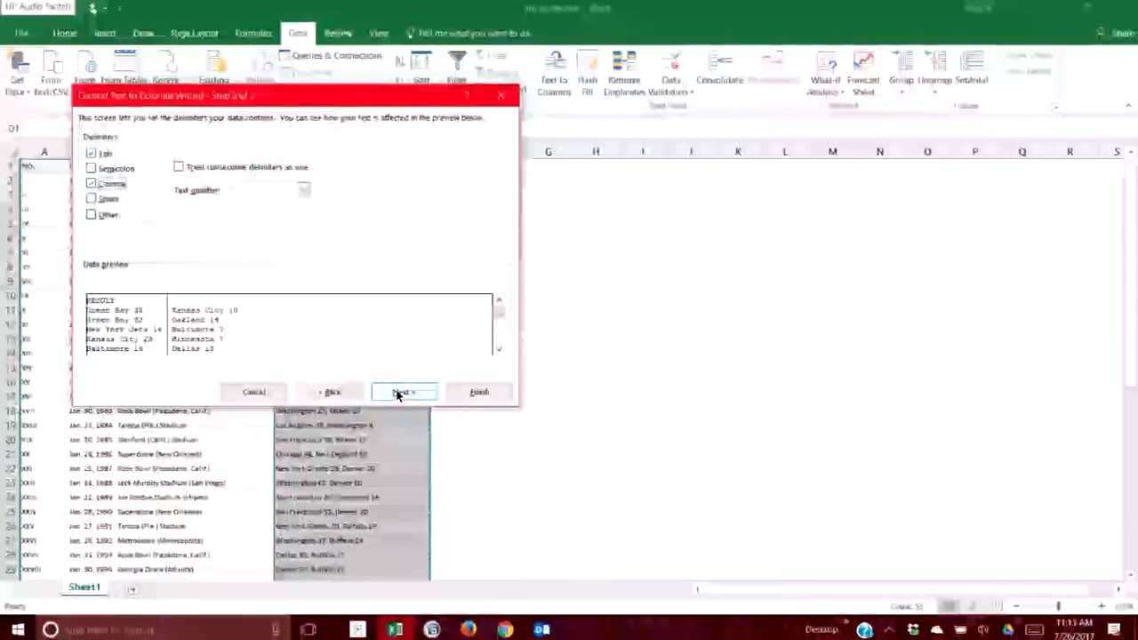
{"action": "left_click", "coordinate": [397, 394]}
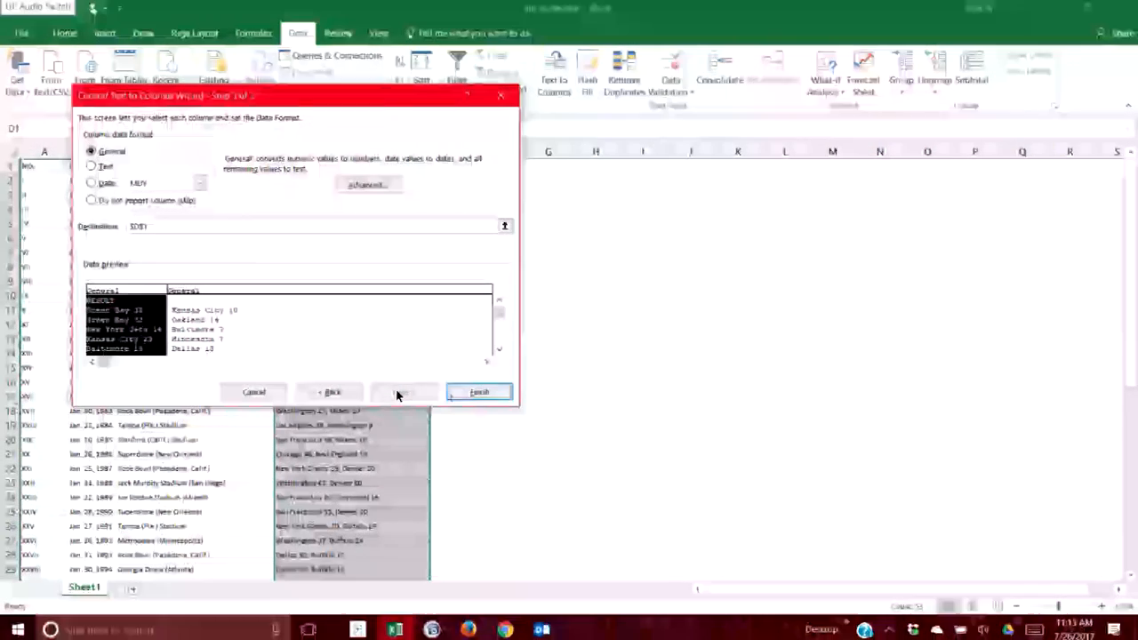
{"action": "left_click", "coordinate": [457, 394]}
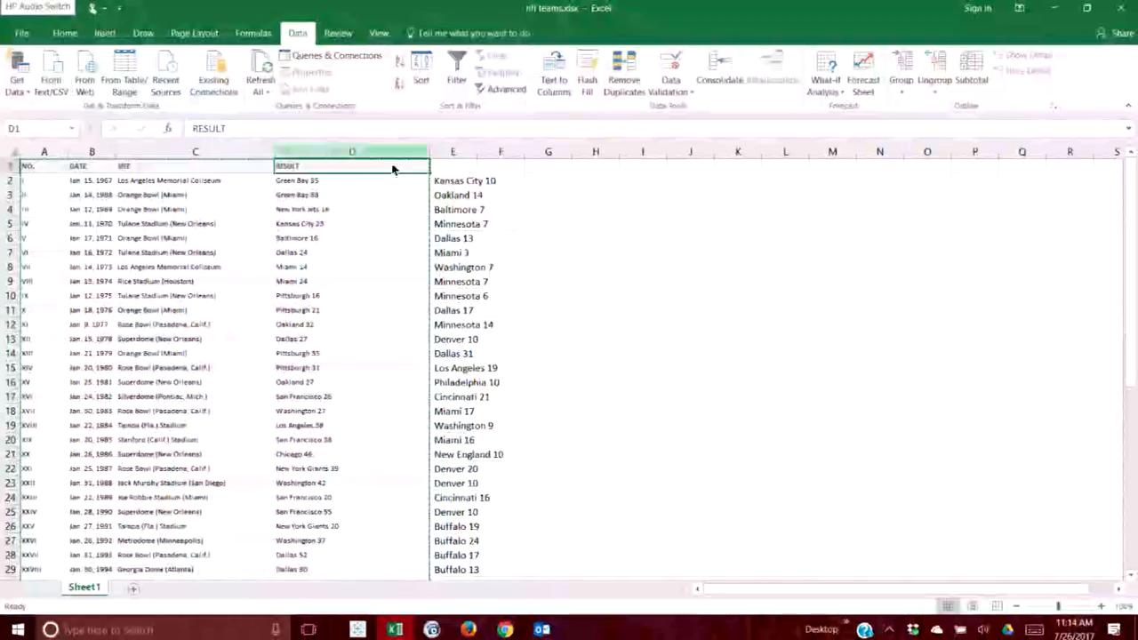
Rename the header in cell D1 as Winner and enter Loser as the header in cell E1.
{"action": "left_click", "coordinate": [255, 128]}
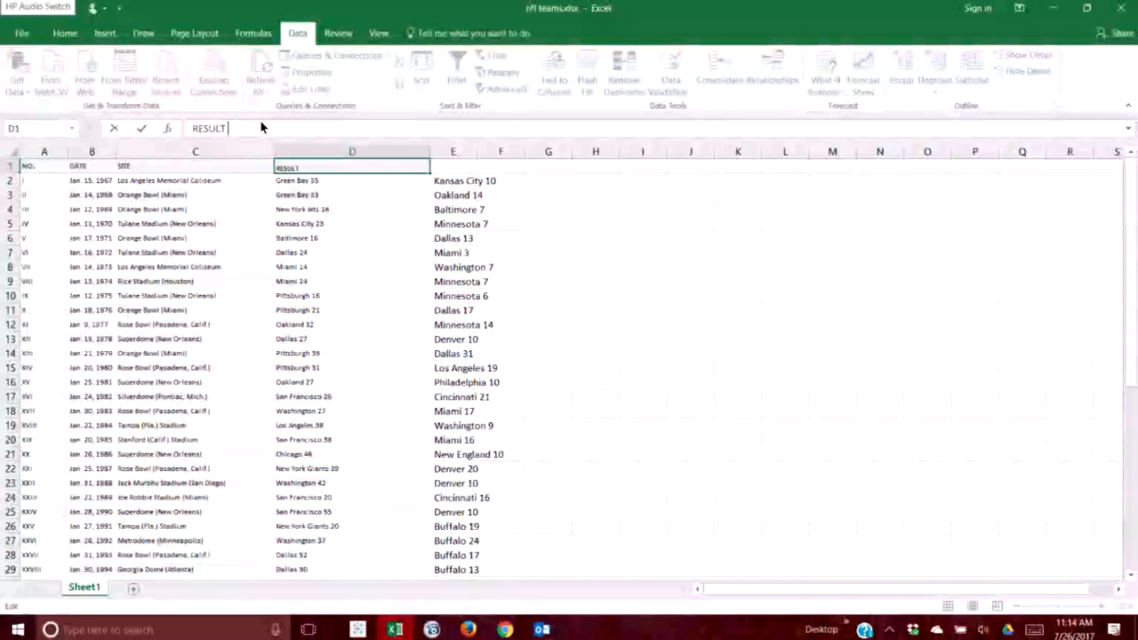
{"action": "type", "text": "W/L"}
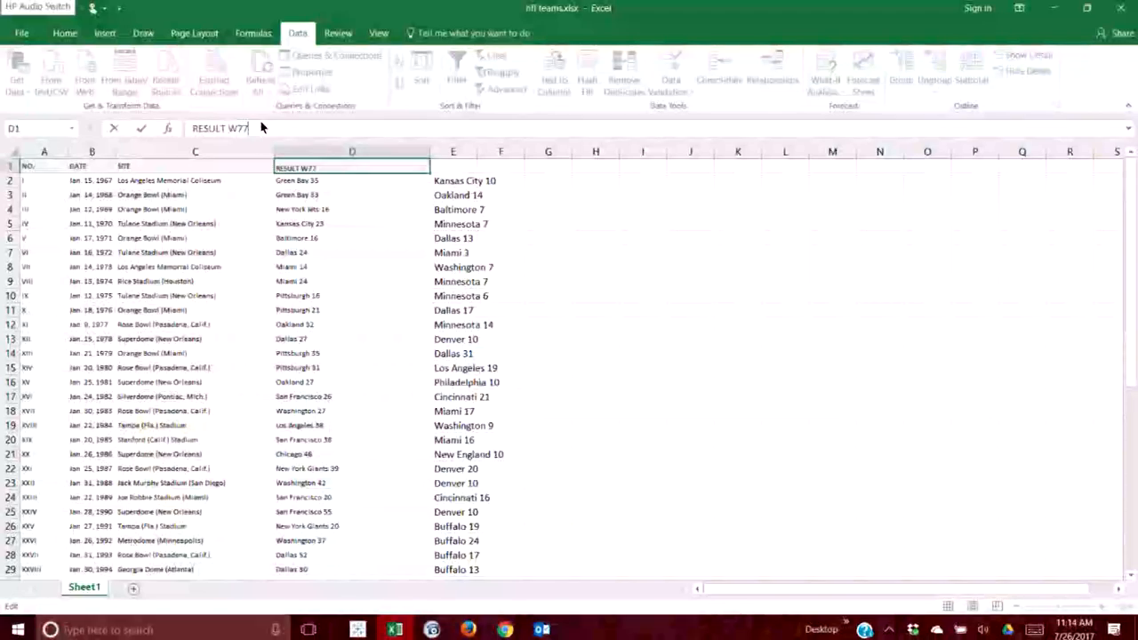
{"action": "key", "text": "BackSpace"}
{"action": "key", "text": "BackSpace"}
{"action": "key", "text": "BackSpace"}
{"action": "key", "text": "BackSpace"}
{"action": "key", "text": "BackSpace"}
{"action": "key", "text": "BackSpace"}
{"action": "key", "text": "BackSpace"}
{"action": "key", "text": "BackSpace"}
{"action": "key", "text": "BackSpace"}
{"action": "key", "text": "BackSpace"}
{"action": "type", "text": "Winner"}
{"action": "key", "text": "Tab"}
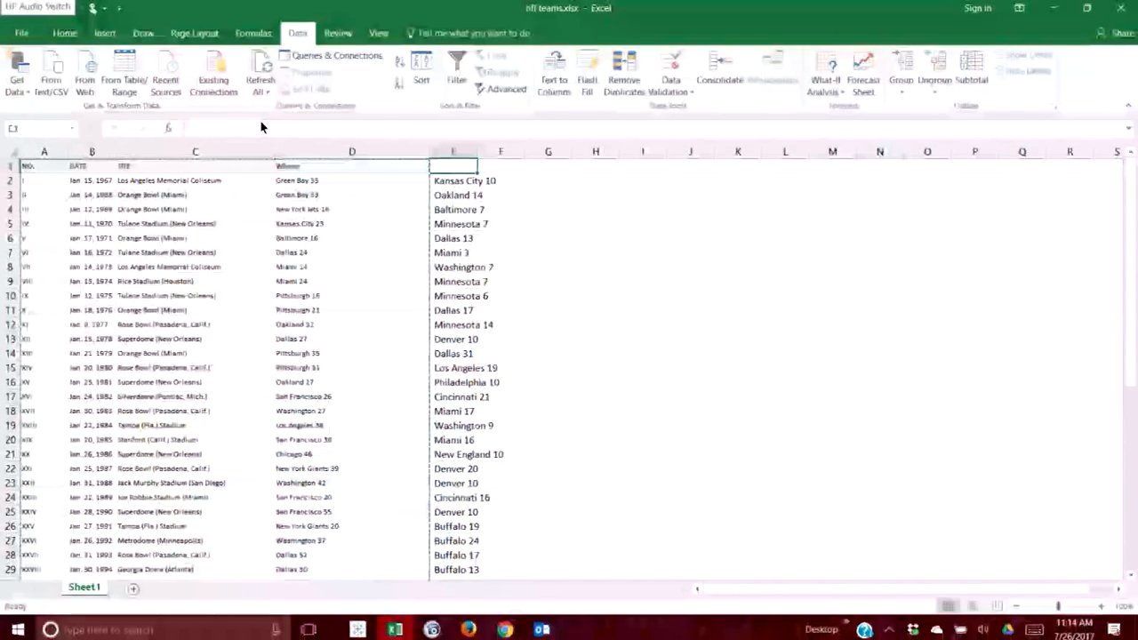
{"action": "type", "text": "LOs"}
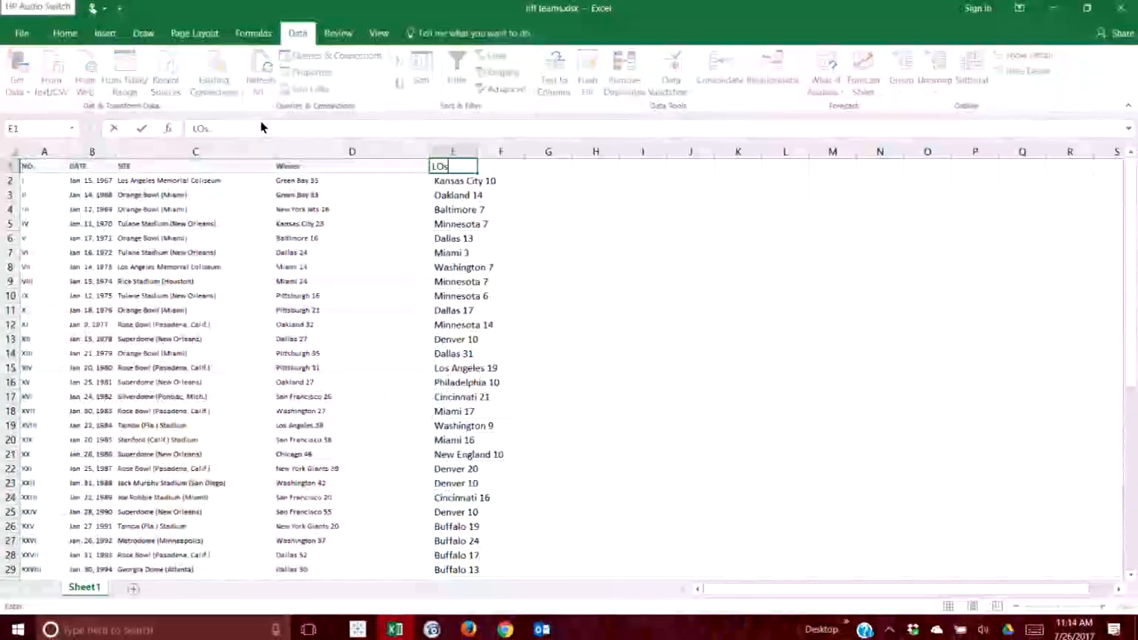
{"action": "type", "text": "er"}
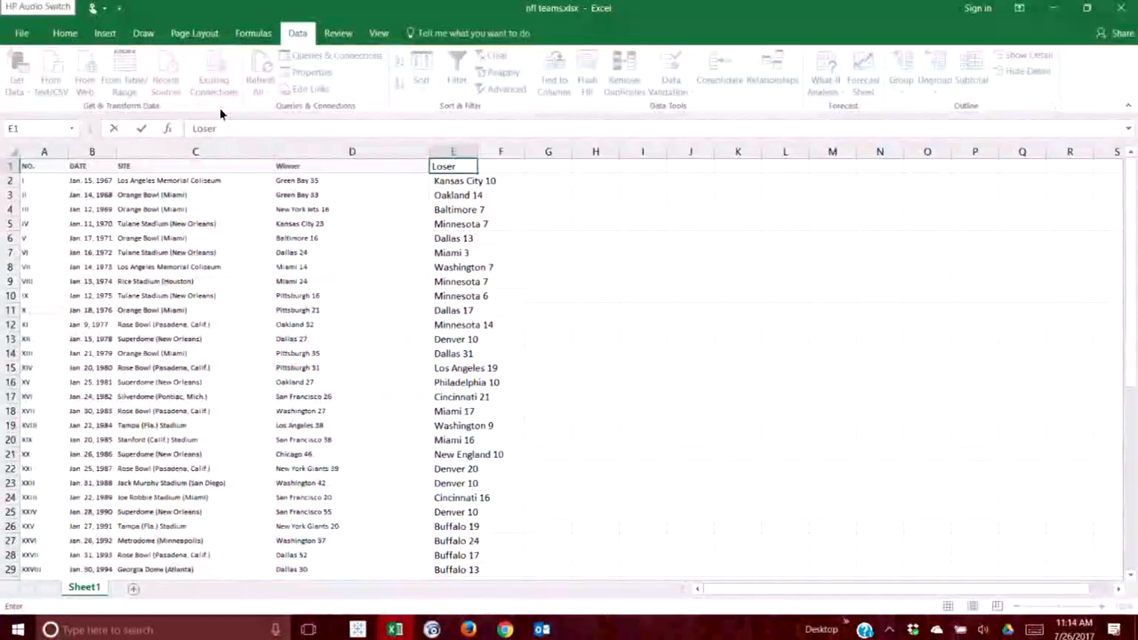
{"action": "left_click", "coordinate": [589, 238]}
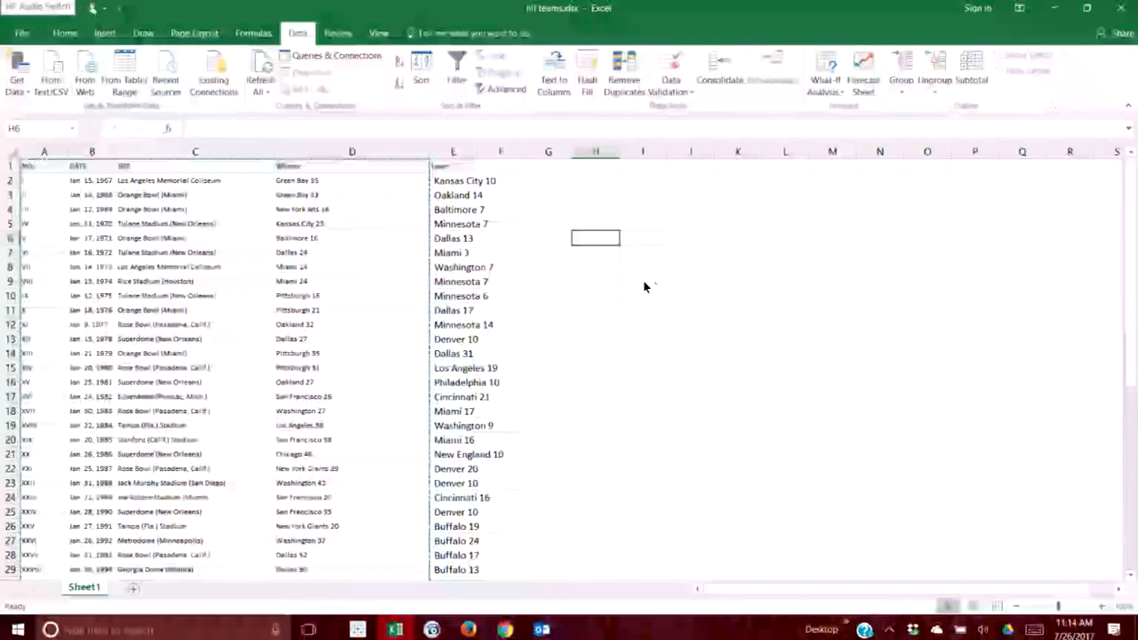
Save the workbook, switch to Tableau and refresh the nfl teams data source.
{"action": "left_click", "coordinate": [22, 33]}
{"action": "left_click", "coordinate": [33, 147]}
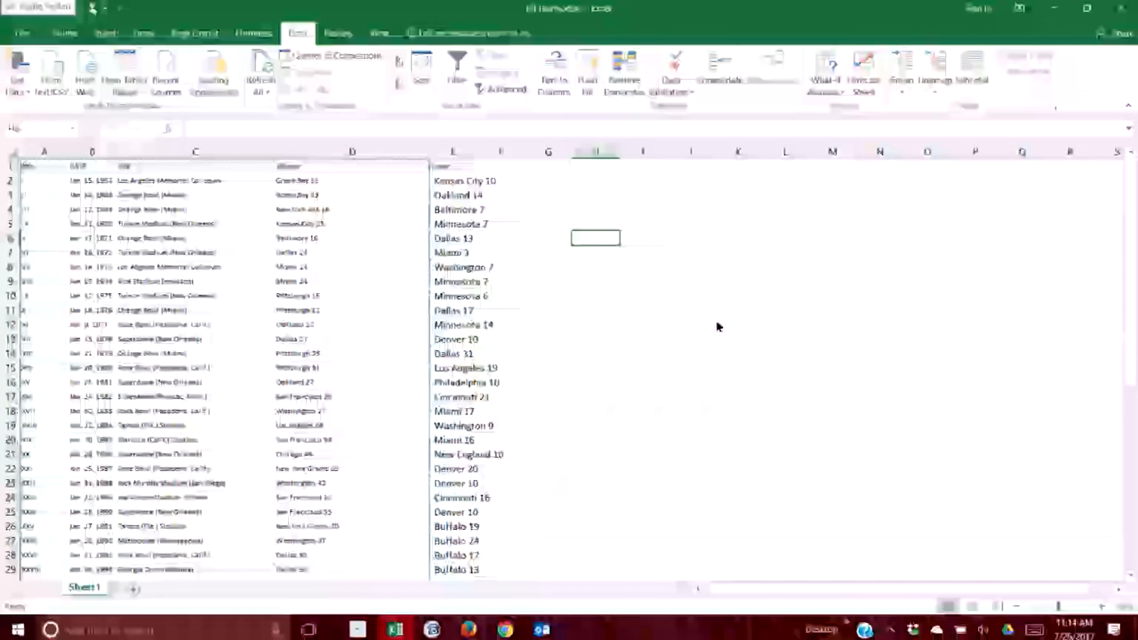
{"action": "left_click", "coordinate": [358, 631]}
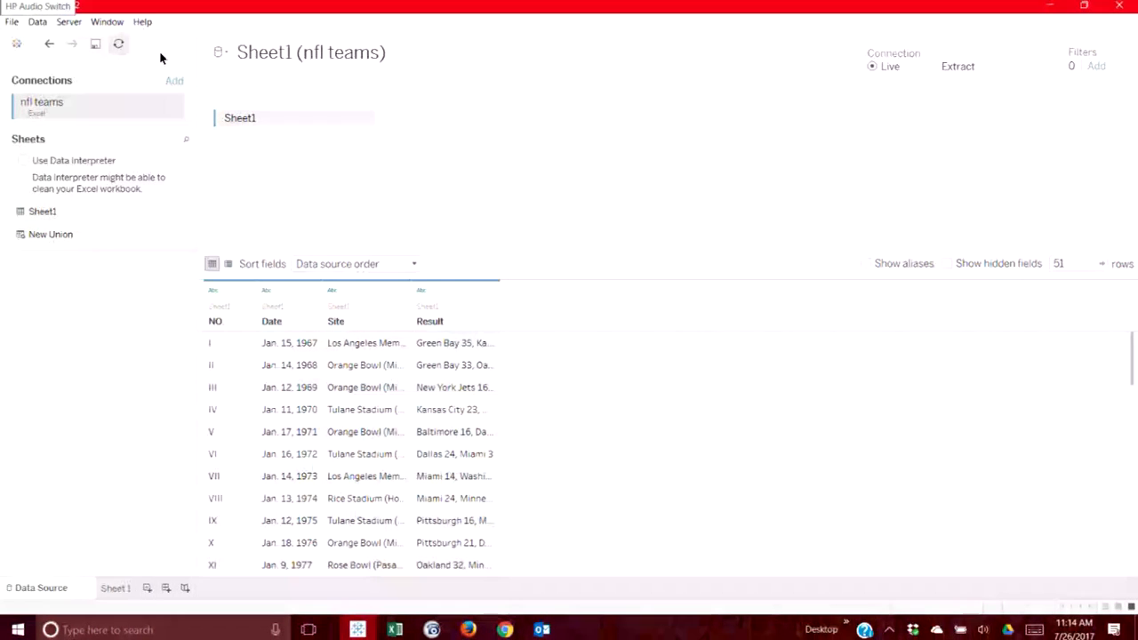
{"action": "left_click", "coordinate": [125, 52]}
{"action": "left_click", "coordinate": [125, 55]}
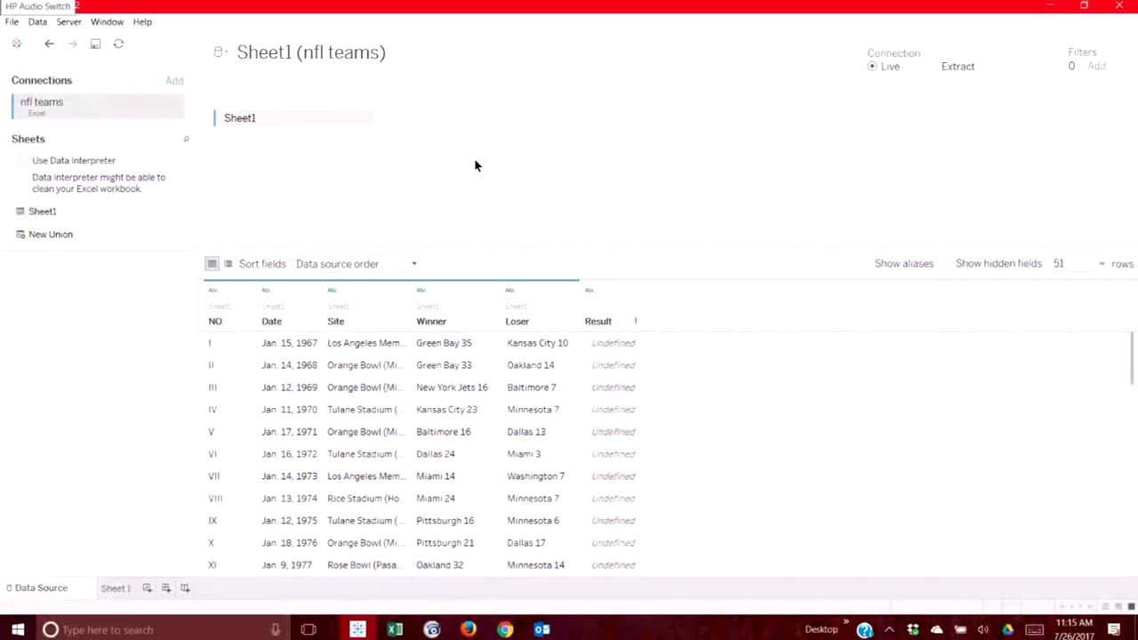
Delete the undefined Result field from the nfl teams data source.
{"action": "right_click", "coordinate": [613, 320]}
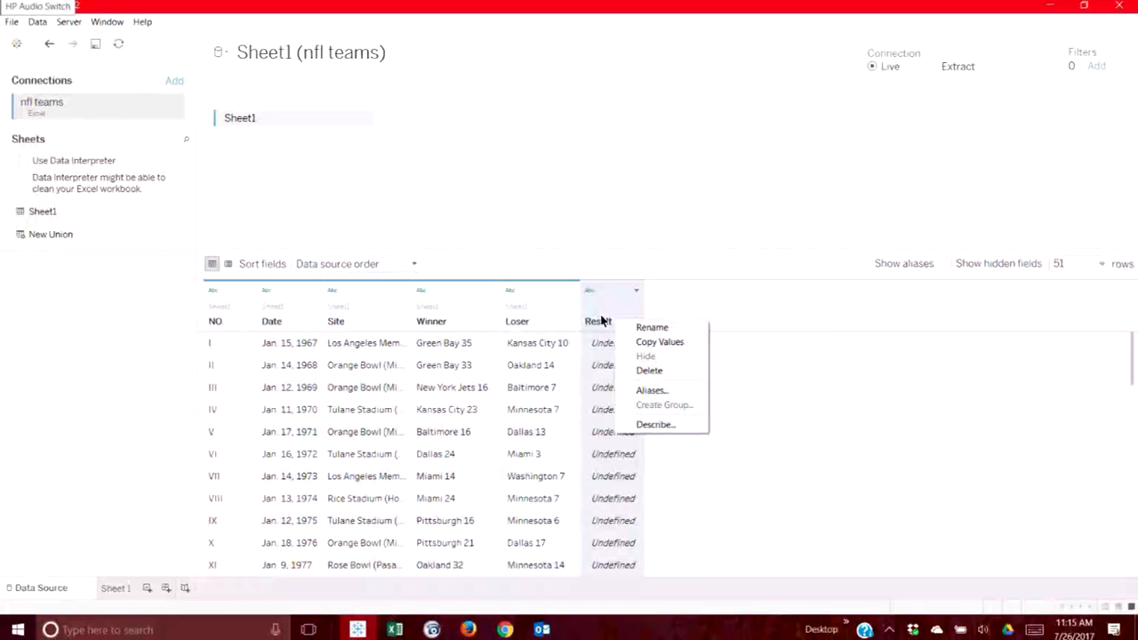
{"action": "left_click", "coordinate": [631, 370]}
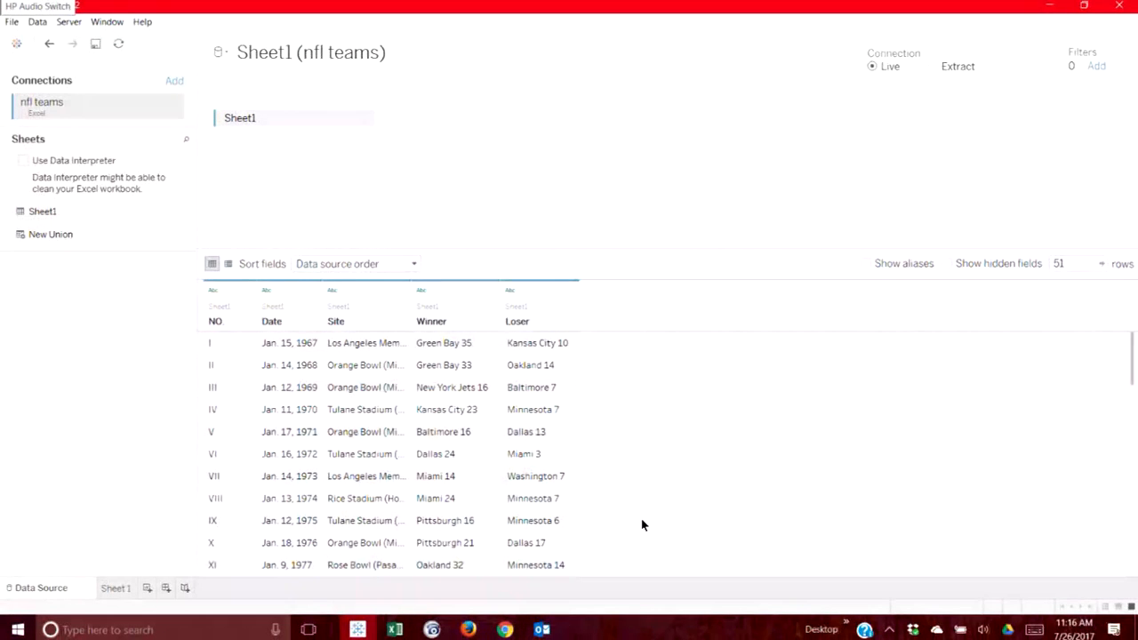
{"action": "left_click", "coordinate": [395, 629]}
{"action": "left_click", "coordinate": [357, 629]}
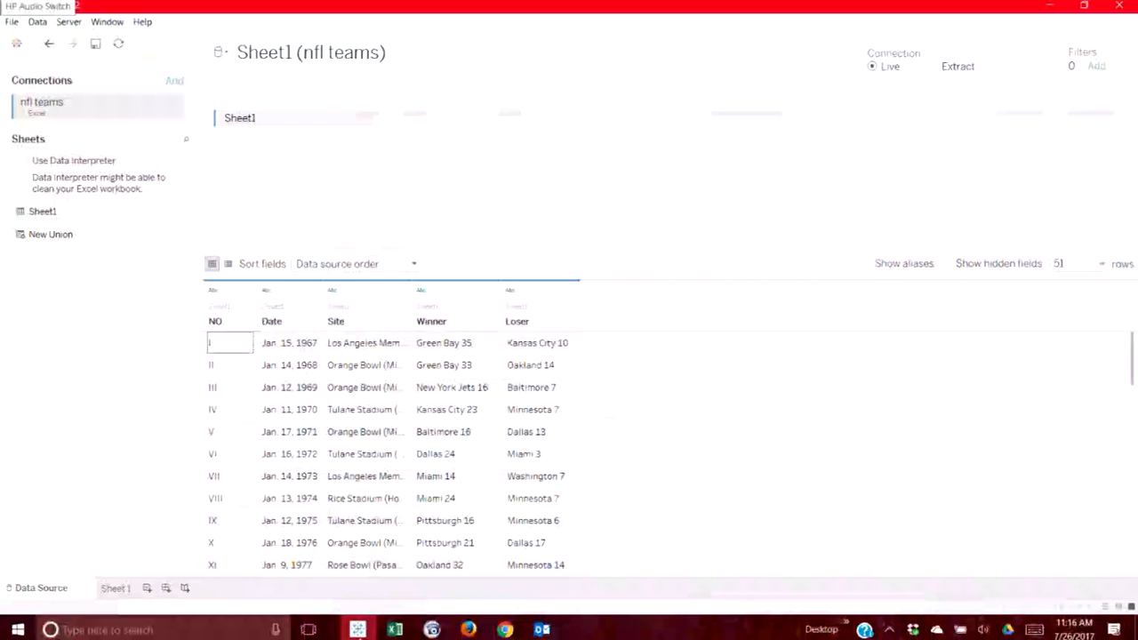
Place the Winner dimension on Rows in Sheet 1 and sort it in ascending order.
{"action": "left_click", "coordinate": [108, 585]}
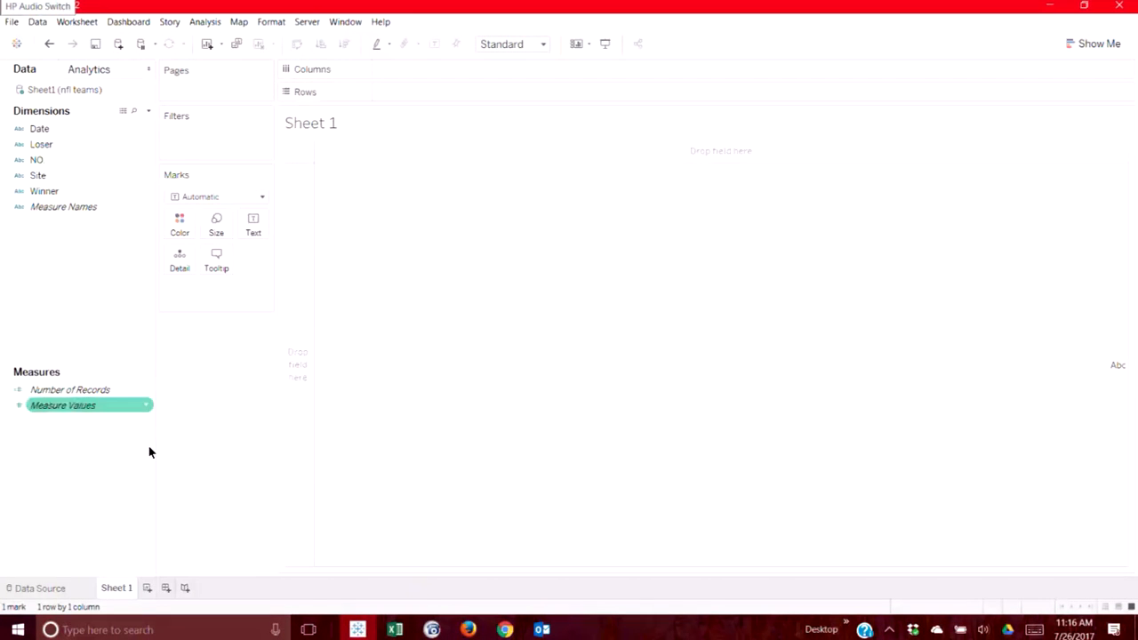
{"action": "left_click", "coordinate": [45, 195]}
{"action": "left_click_drag", "start_coordinate": [46, 201], "coordinate": [406, 96]}
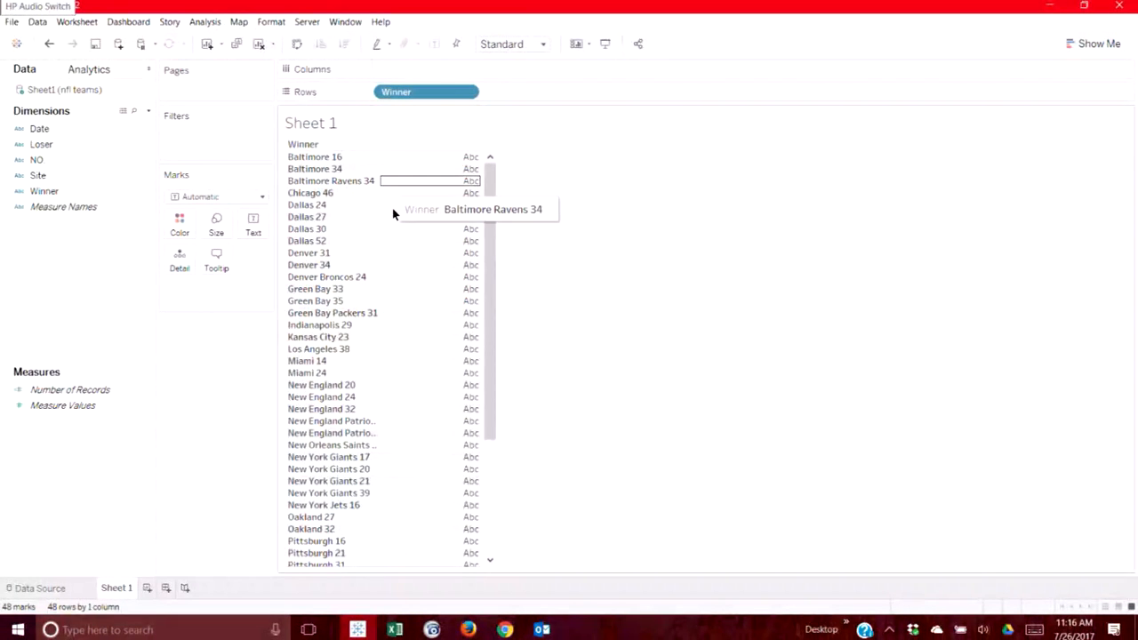
{"action": "right_click", "coordinate": [308, 152]}
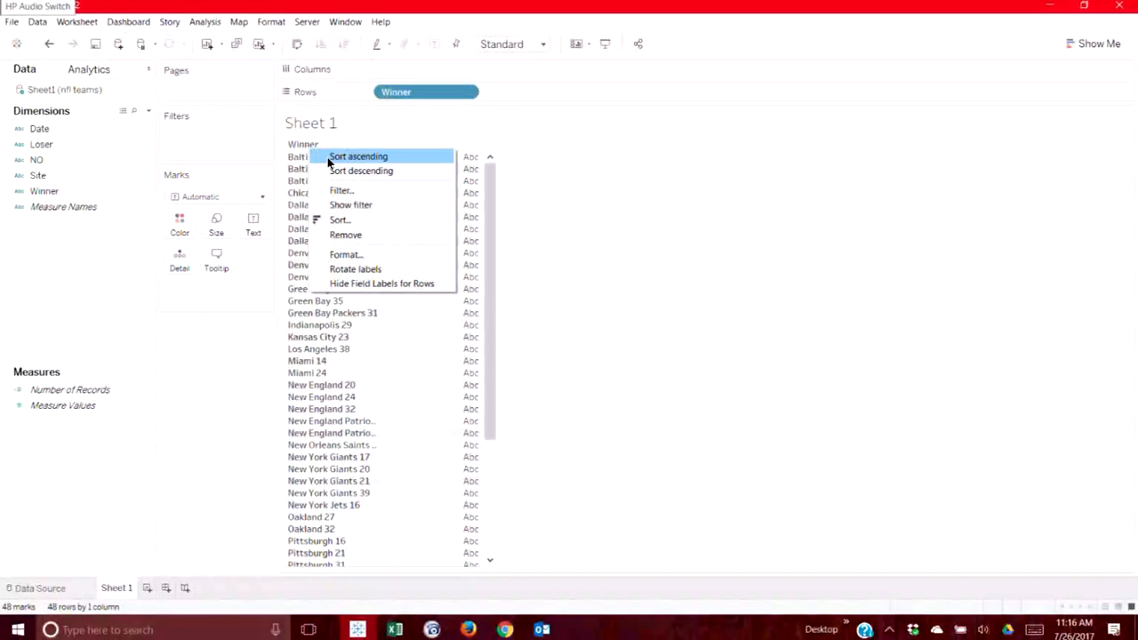
{"action": "left_click", "coordinate": [328, 157]}
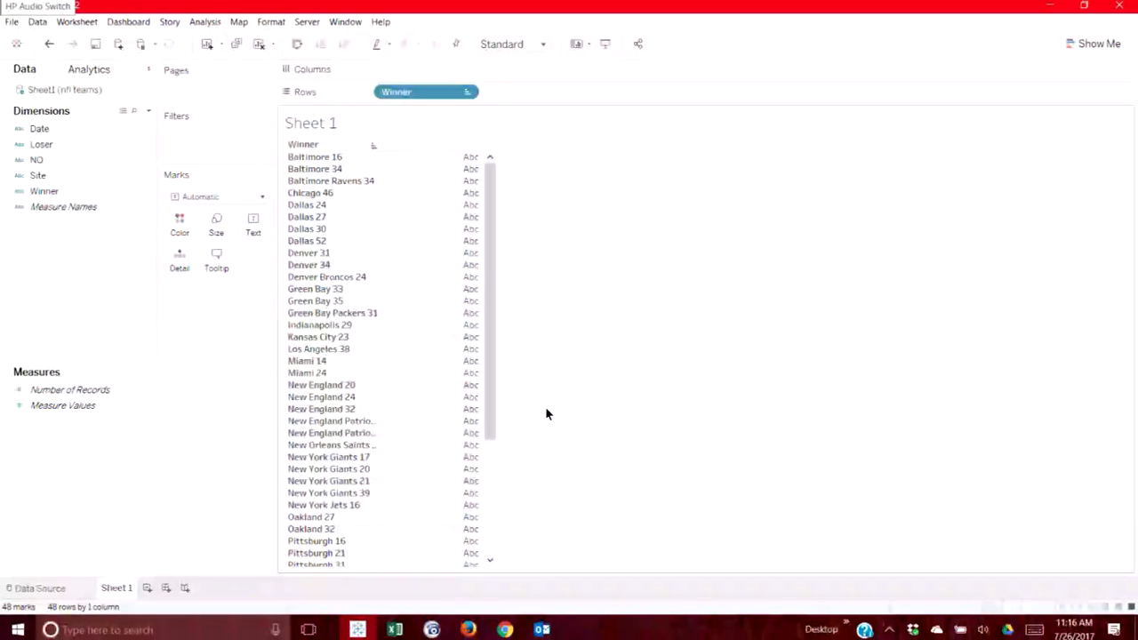
Switch to Excel and select the whole Winner column D.
{"action": "left_click", "coordinate": [399, 629]}
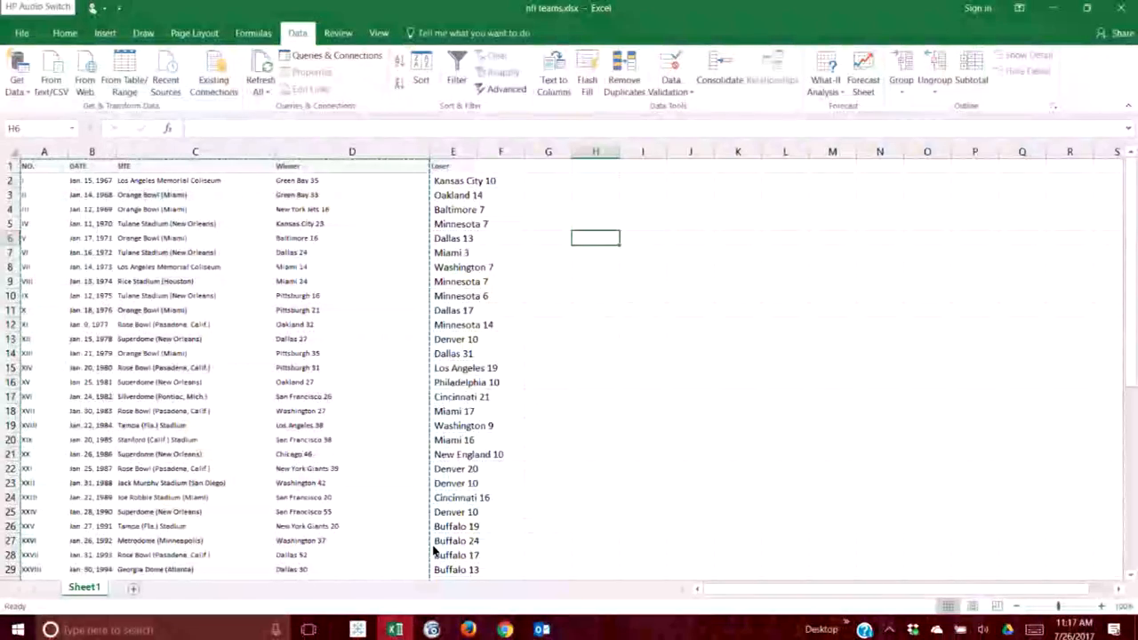
{"action": "left_click", "coordinate": [337, 152]}
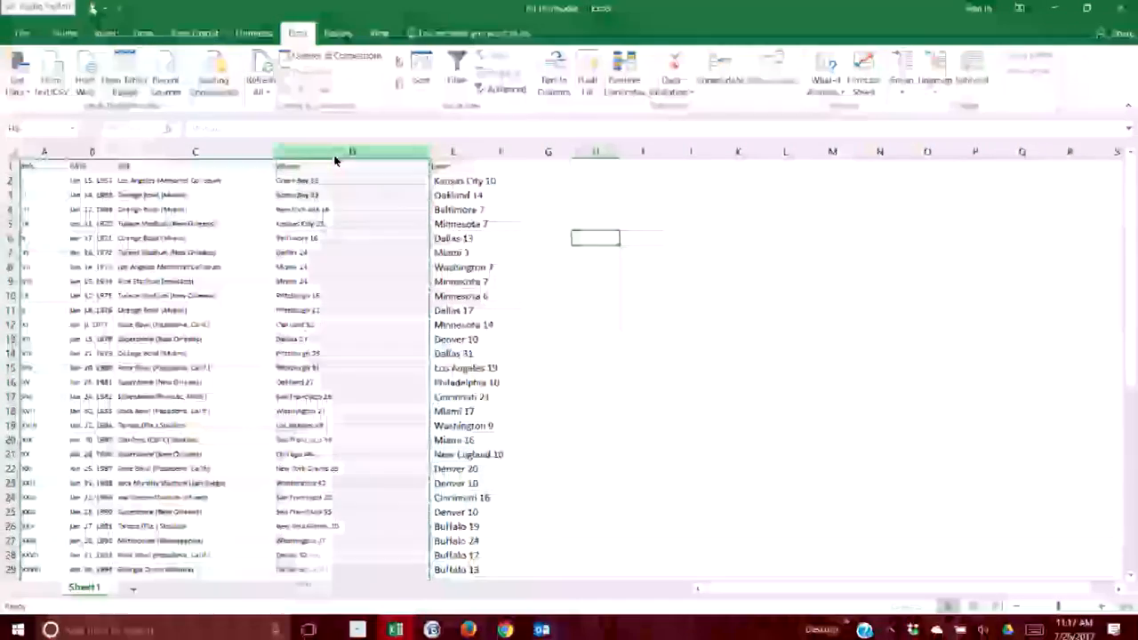
{"action": "key", "text": "ctrl+c"}
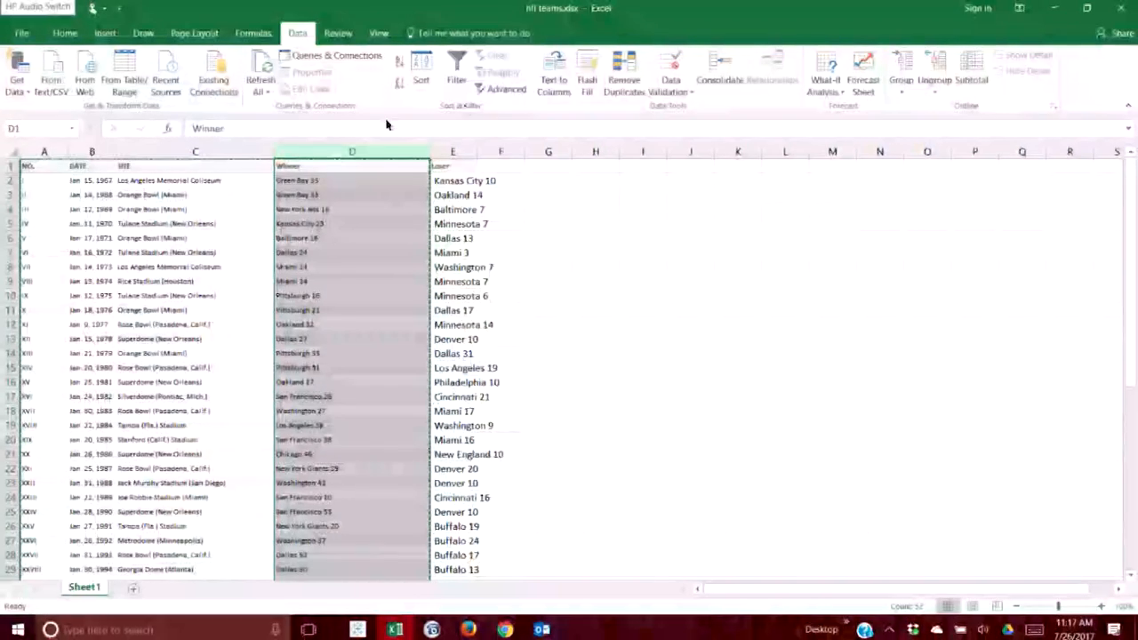
{"action": "left_click", "coordinate": [548, 71]}
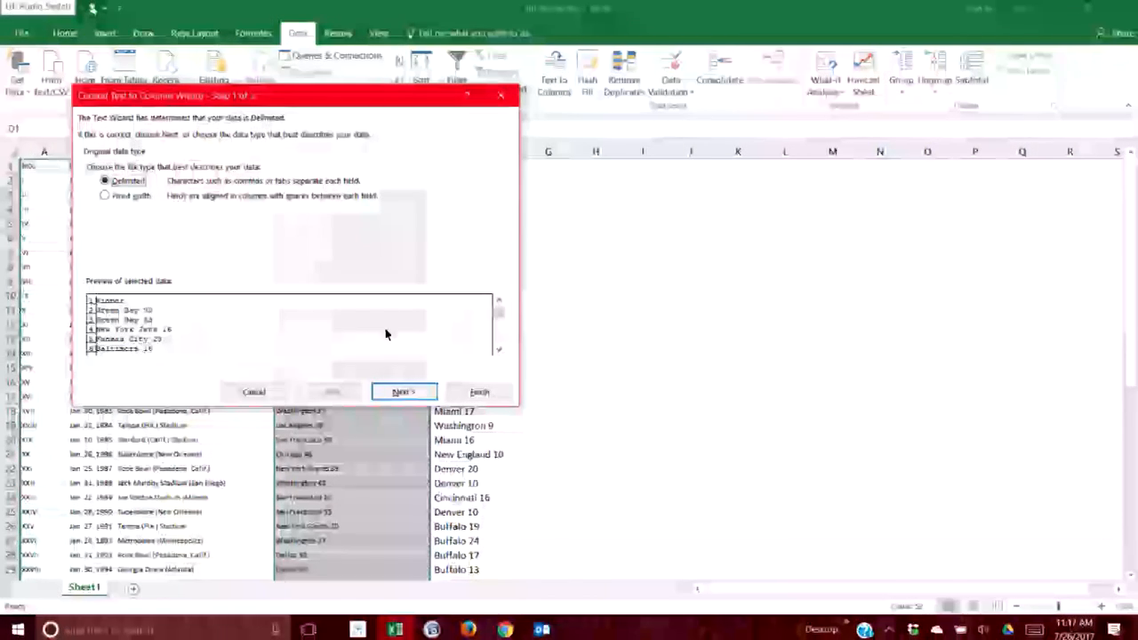
{"action": "left_click", "coordinate": [401, 392]}
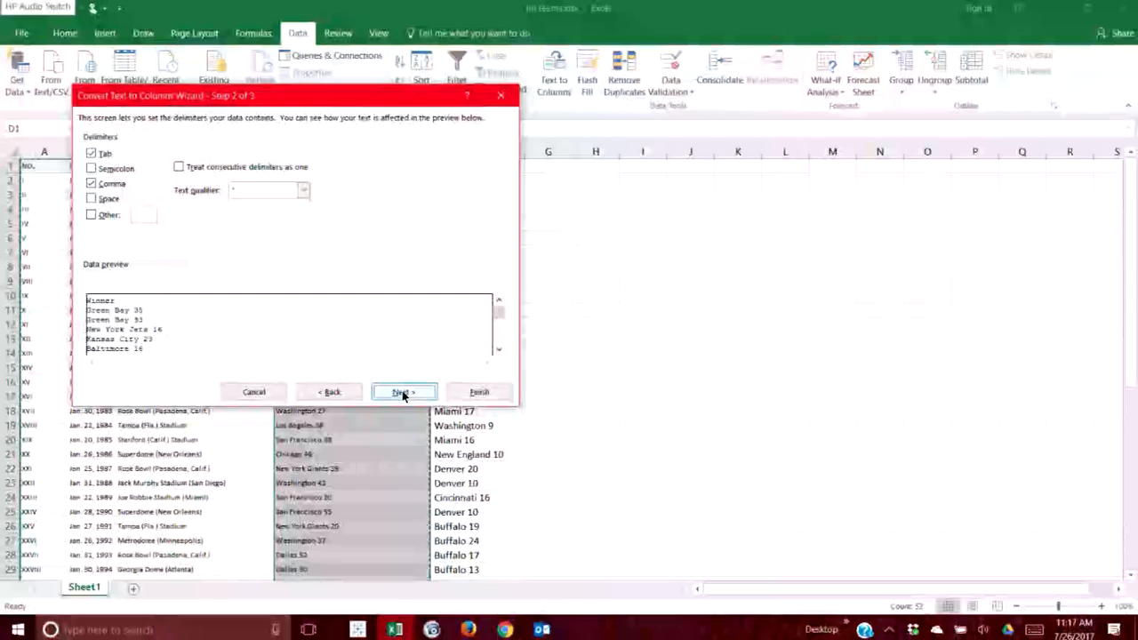
{"action": "left_click", "coordinate": [92, 200]}
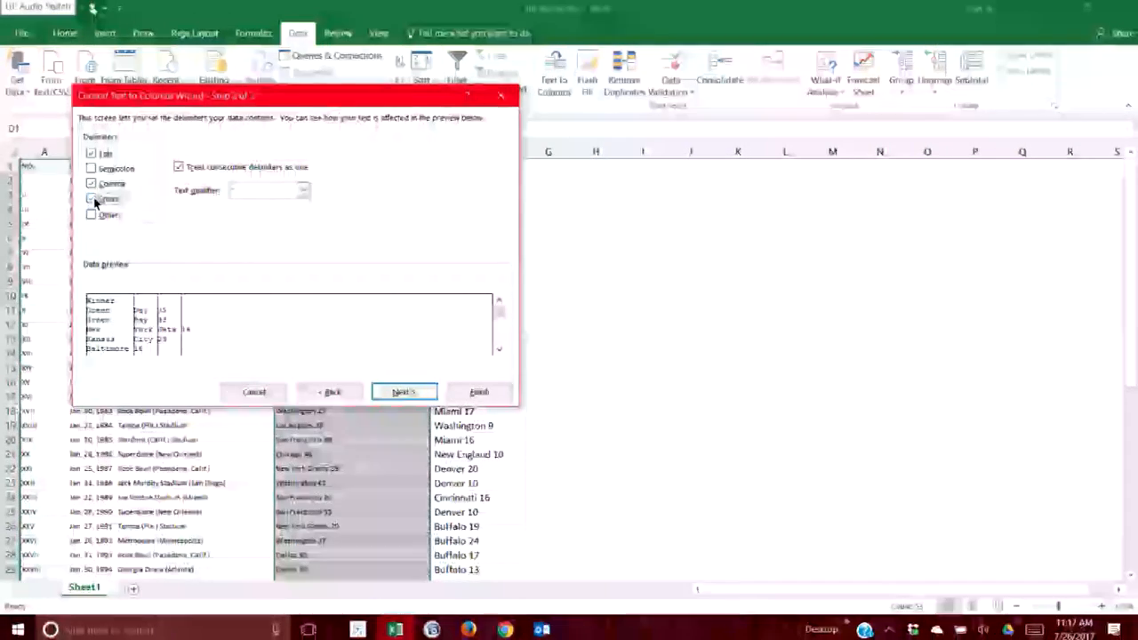
{"action": "left_click", "coordinate": [324, 392]}
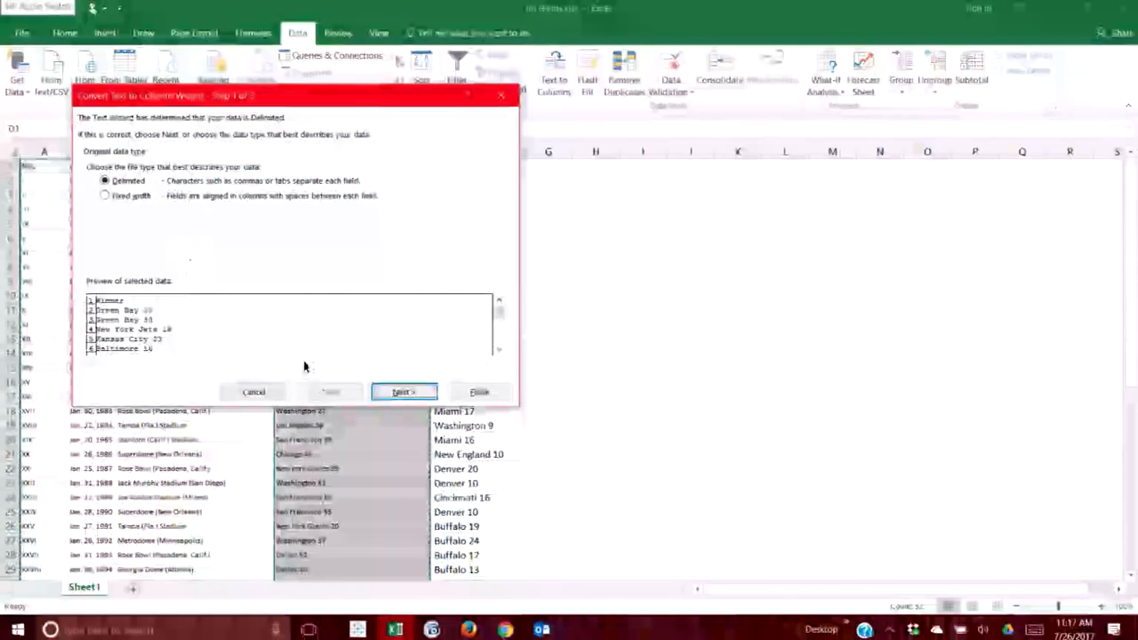
{"action": "left_click", "coordinate": [276, 394]}
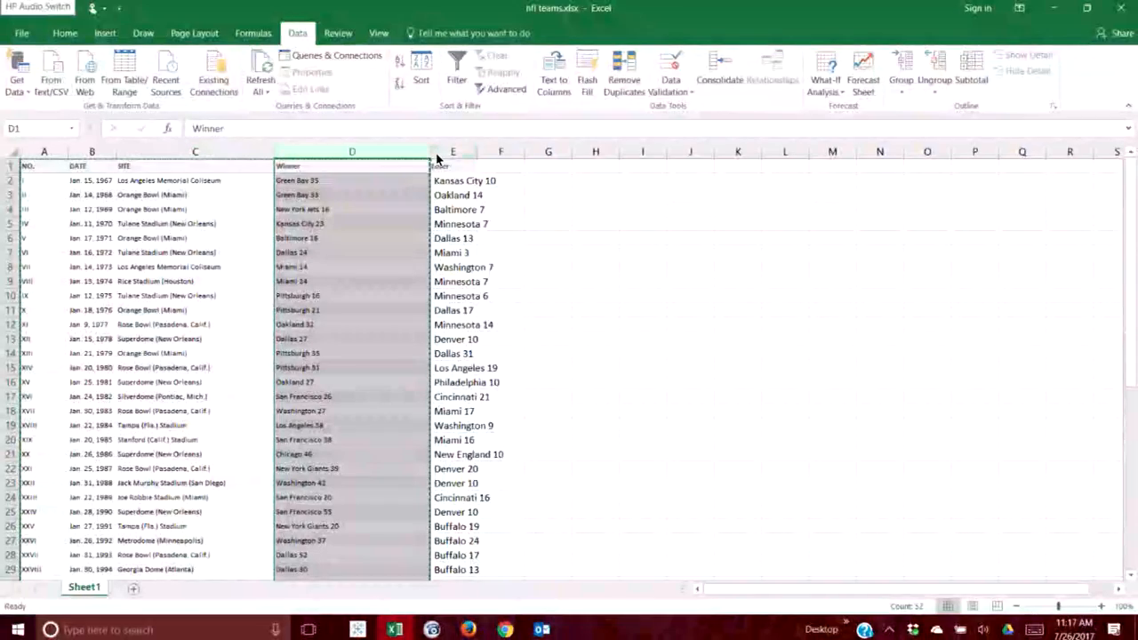
{"action": "left_click", "coordinate": [449, 153], "text": "ctrl"}
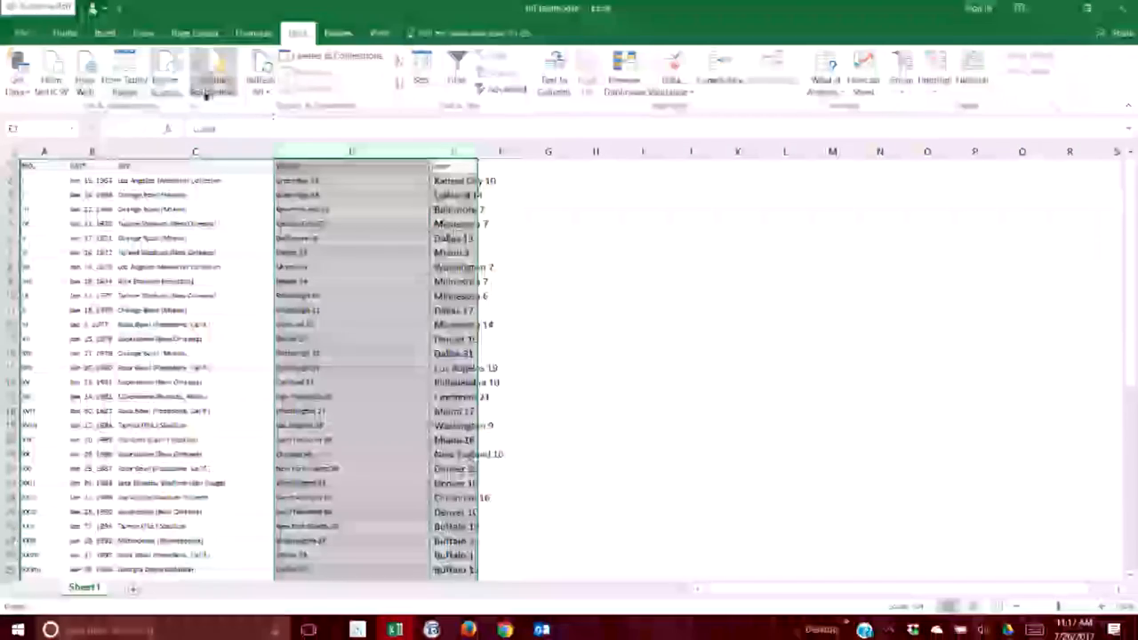
{"action": "left_click", "coordinate": [64, 33]}
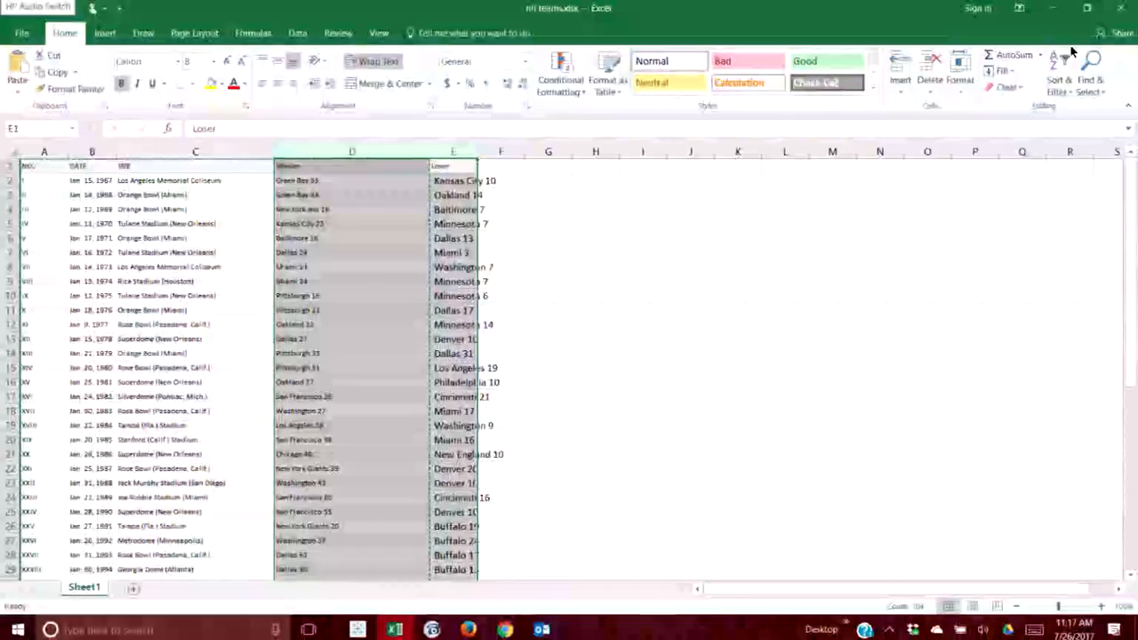
{"action": "left_click", "coordinate": [1091, 76]}
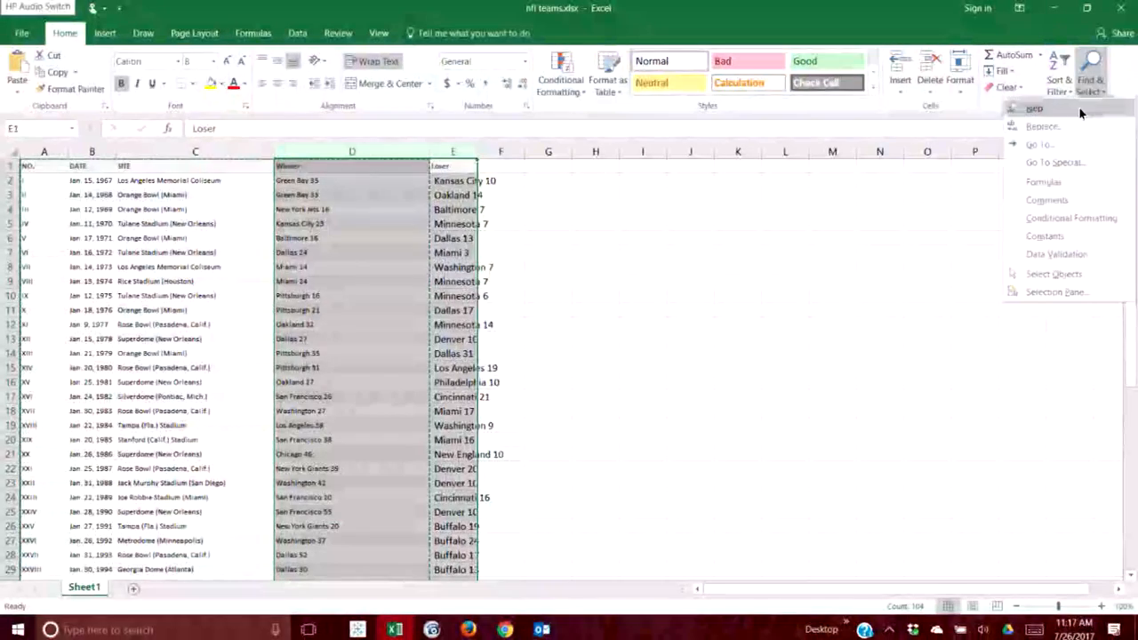
{"action": "left_click", "coordinate": [1066, 142]}
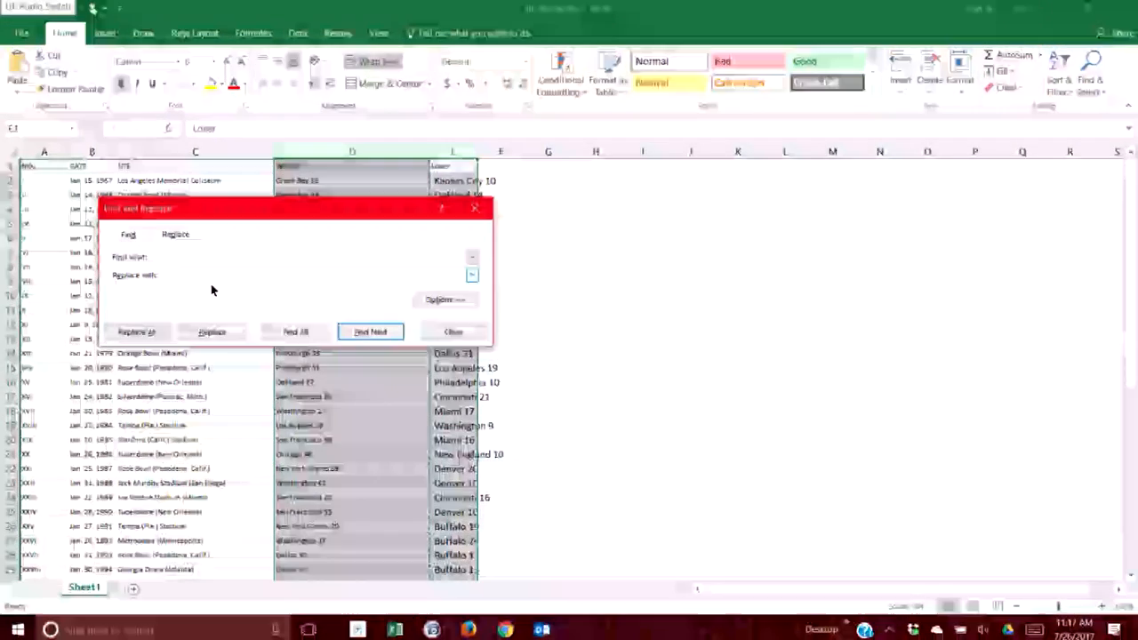
{"action": "left_click", "coordinate": [150, 332]}
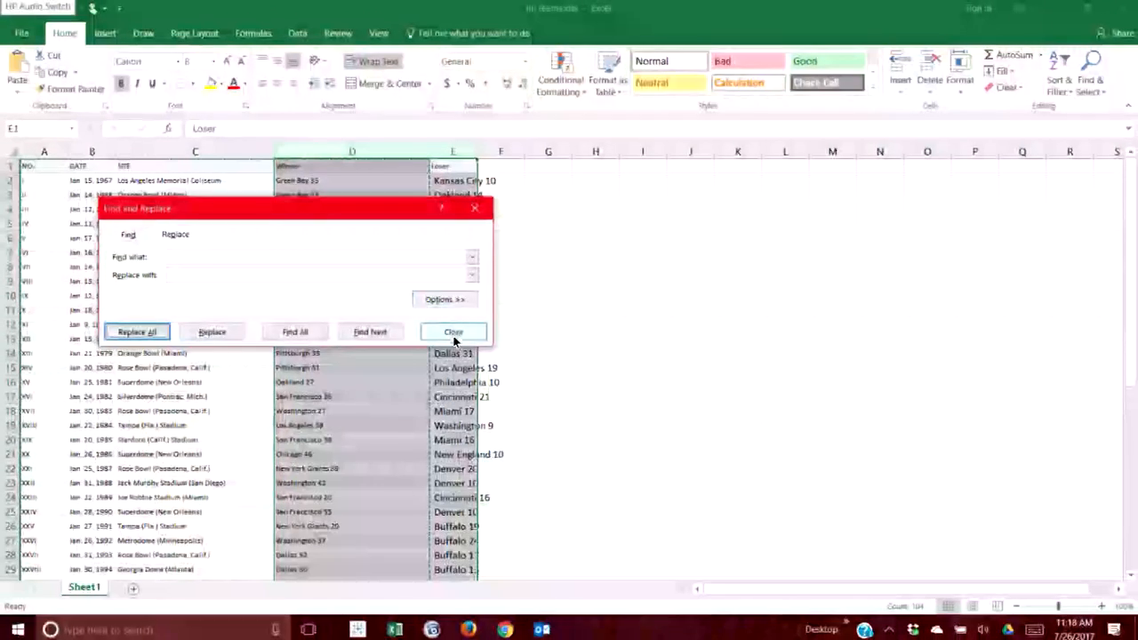
{"action": "left_click", "coordinate": [454, 332]}
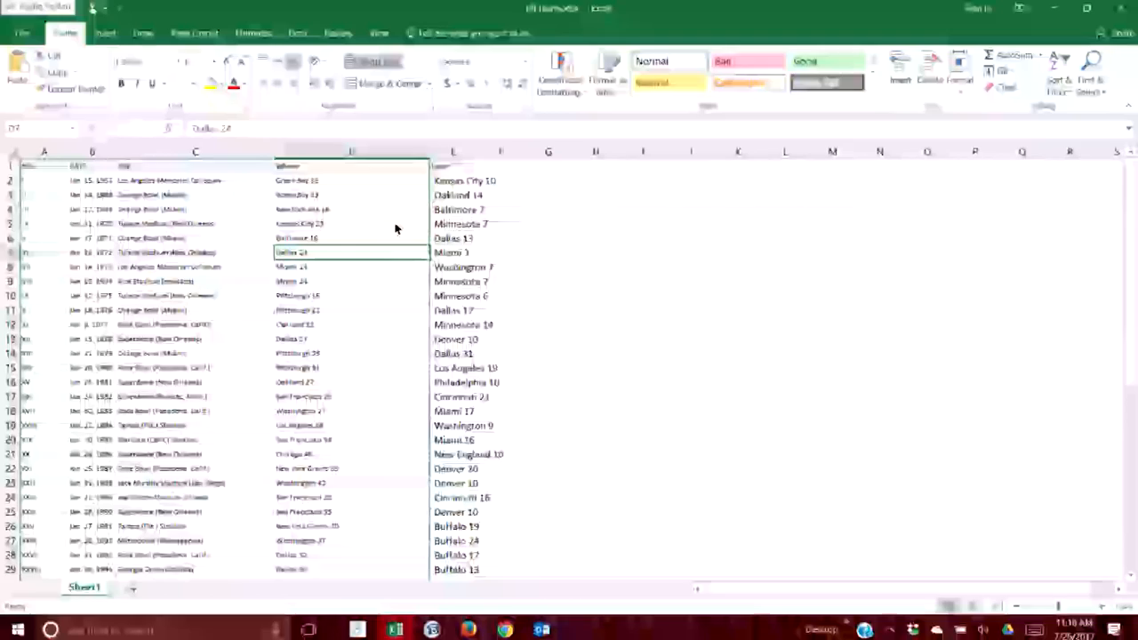
Insert a blank column directly before the SITE column.
{"action": "left_click", "coordinate": [195, 152]}
{"action": "right_click", "coordinate": [194, 156]}
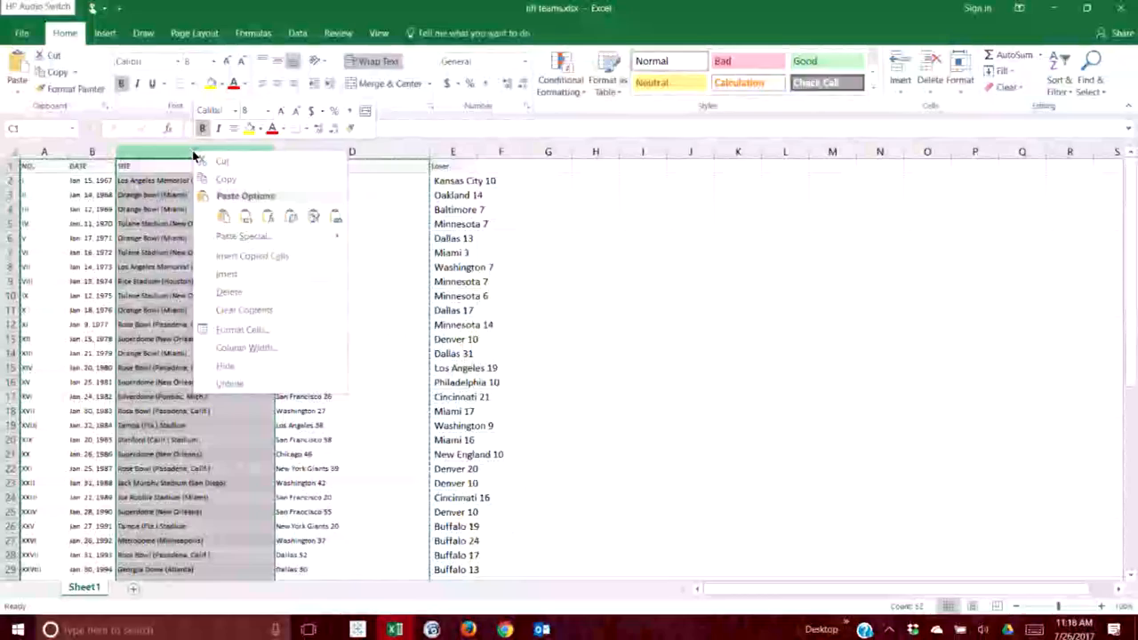
{"action": "left_click", "coordinate": [229, 273]}
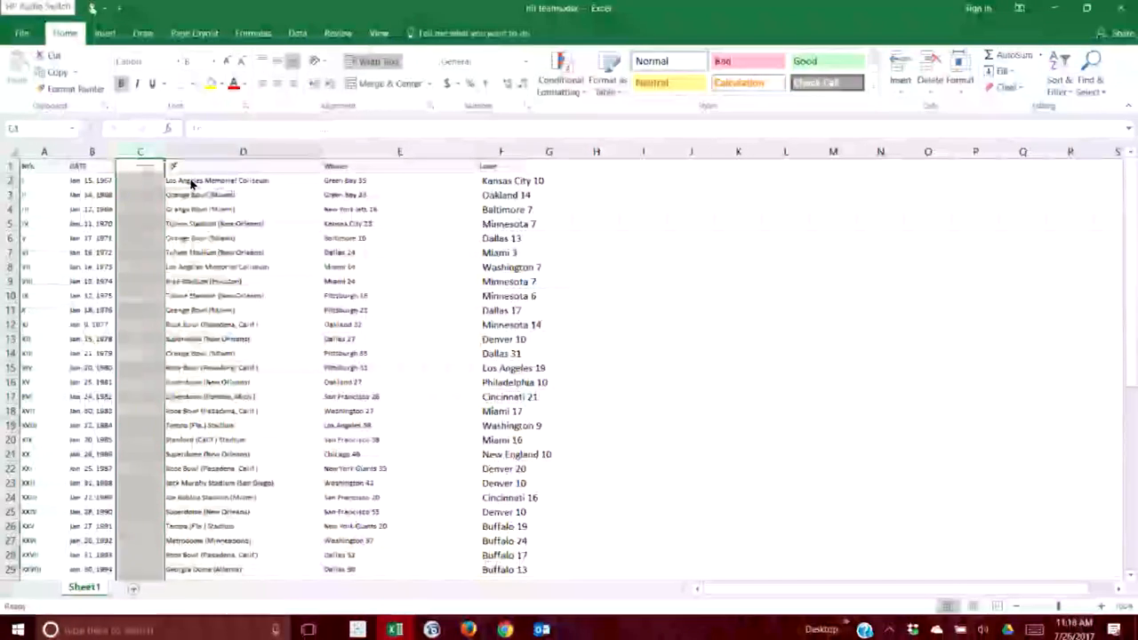
Remove "Los Angeles" from the site name in D2 so that only Memorial Coliseum remains.
{"action": "left_click", "coordinate": [191, 181]}
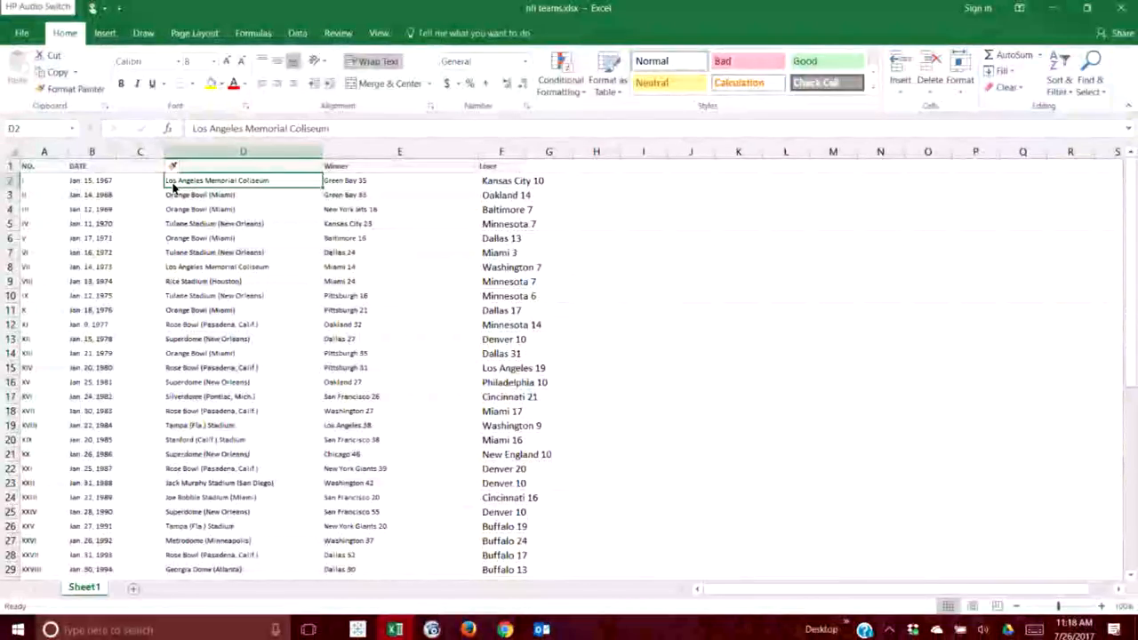
{"action": "left_click_drag", "start_coordinate": [241, 128], "coordinate": [196, 129]}
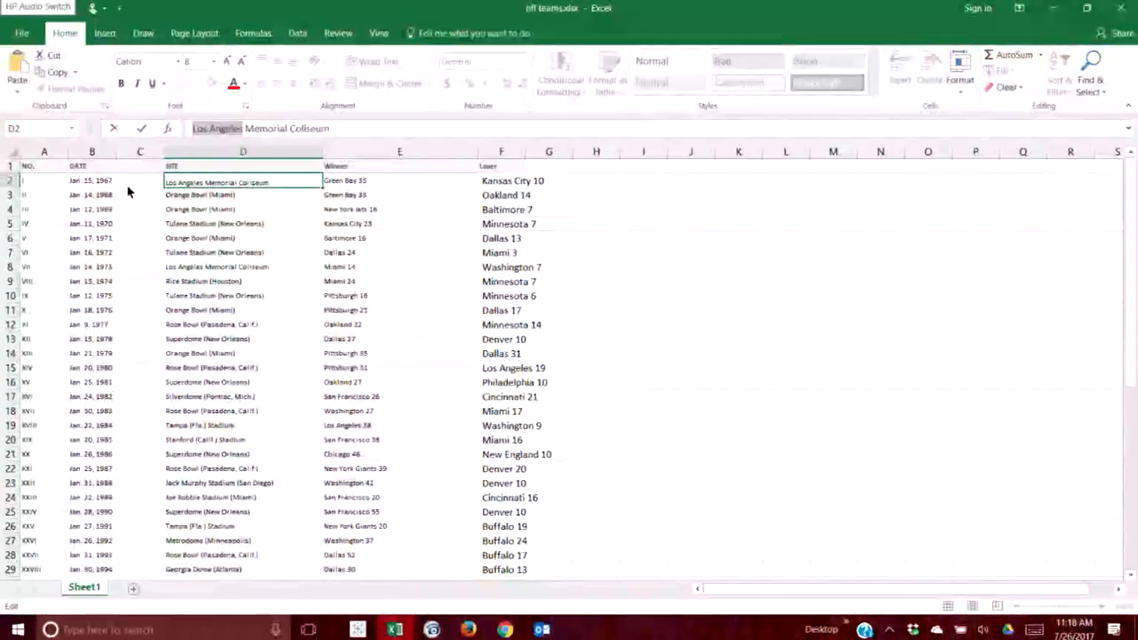
{"action": "key", "text": "Escape"}
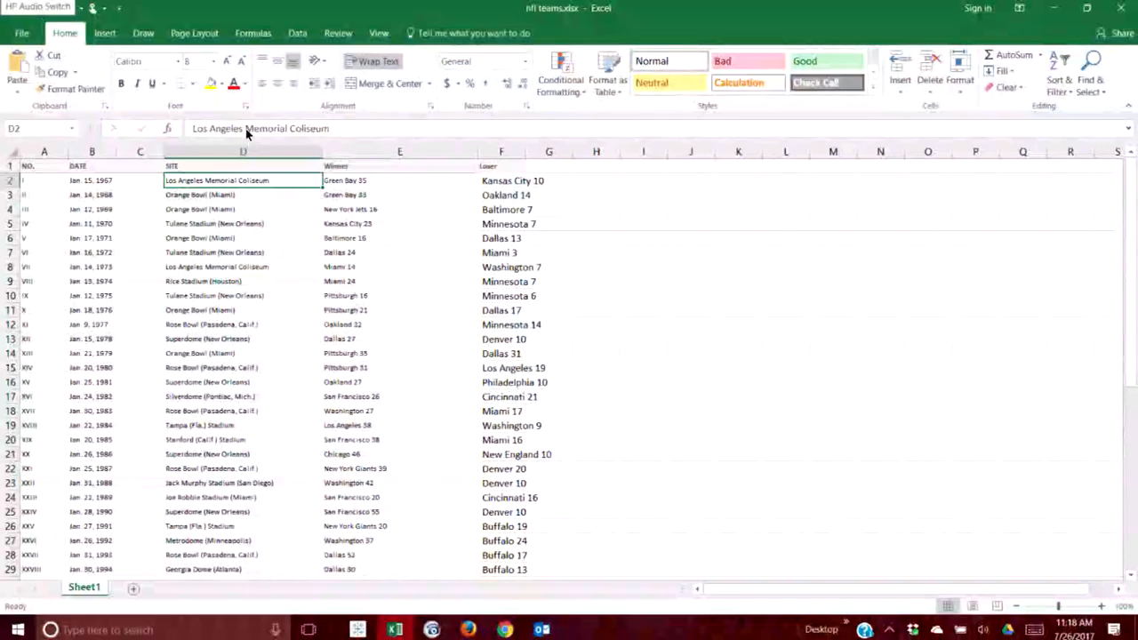
{"action": "left_click_drag", "start_coordinate": [237, 129], "coordinate": [198, 129]}
{"action": "left_click_drag", "start_coordinate": [198, 129], "coordinate": [190, 133]}
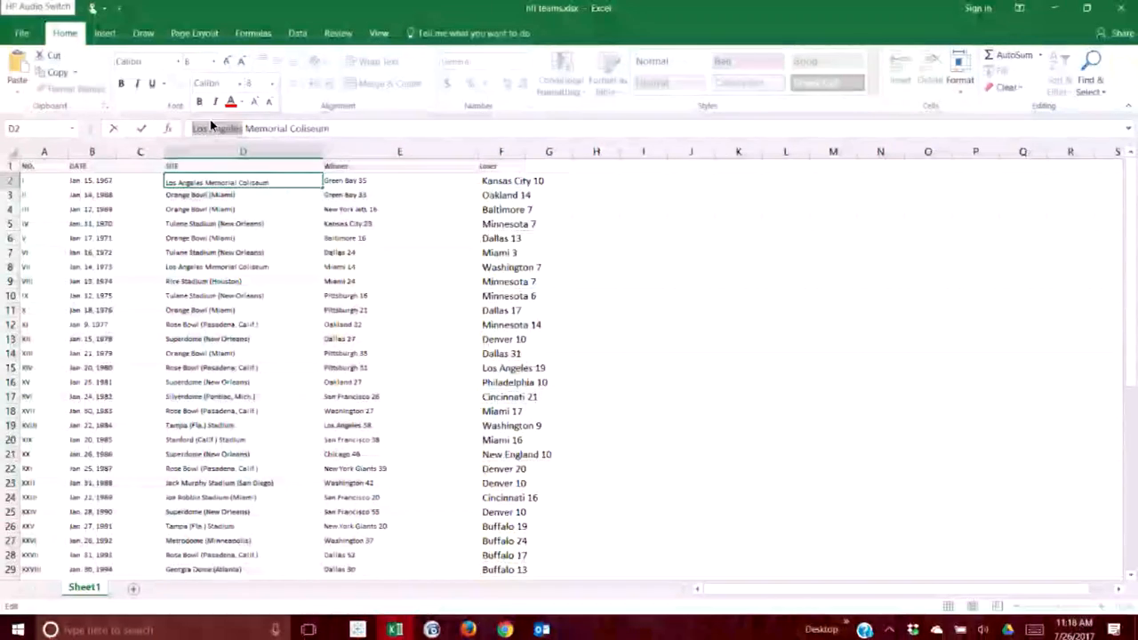
{"action": "key", "text": "Delete"}
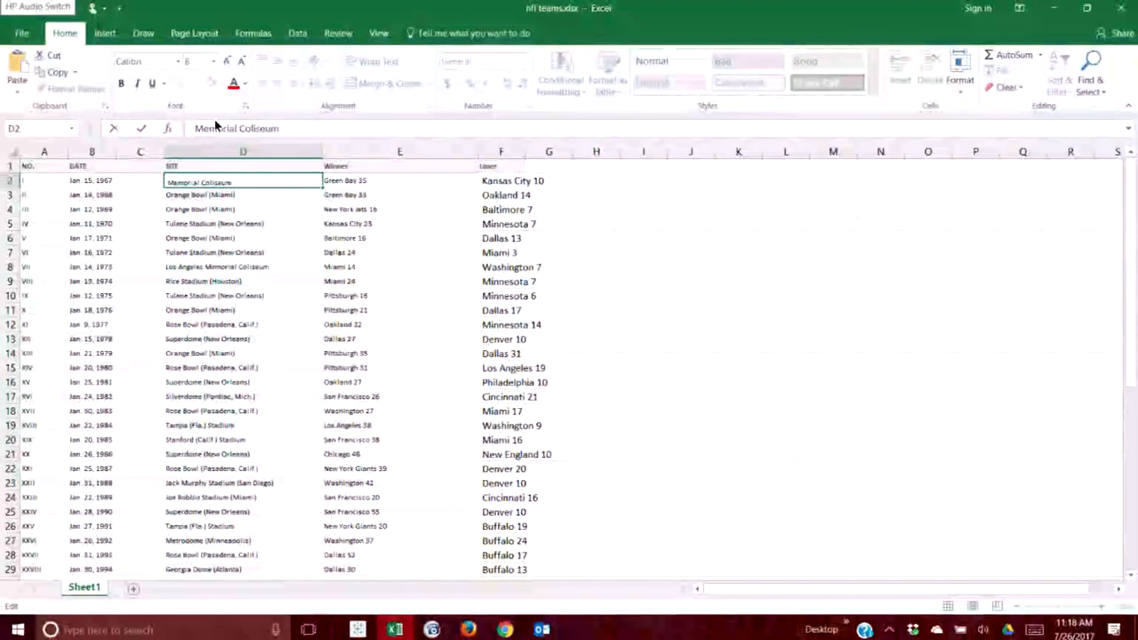
Enter Los Angeles in cell C2 of the new blank column.
{"action": "left_click", "coordinate": [149, 181]}
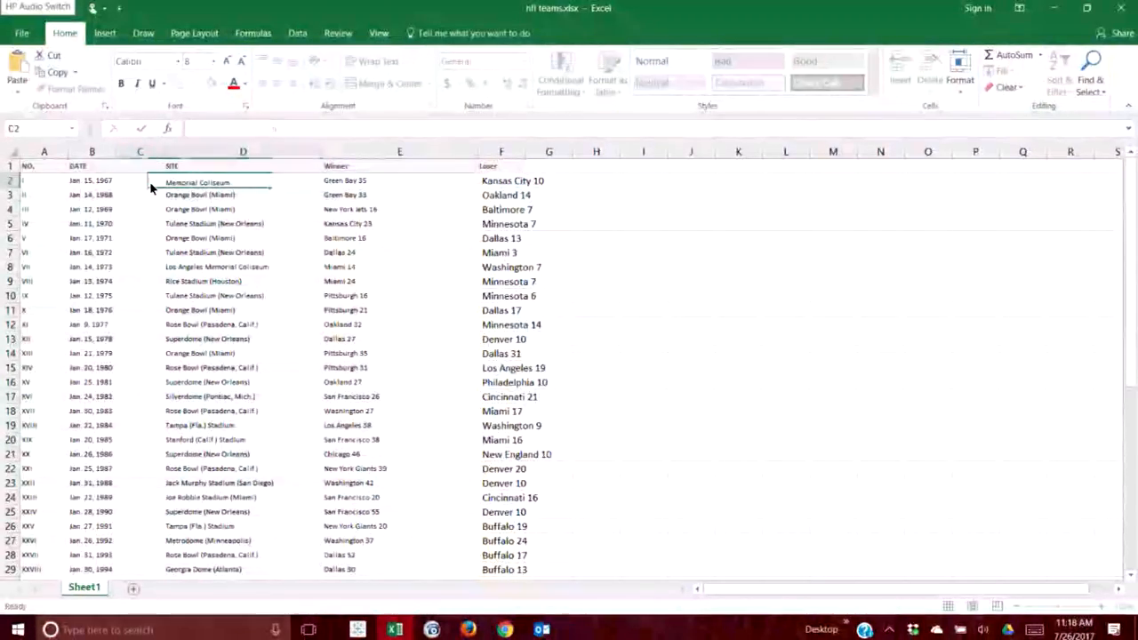
{"action": "type", "text": "Los Ang"}
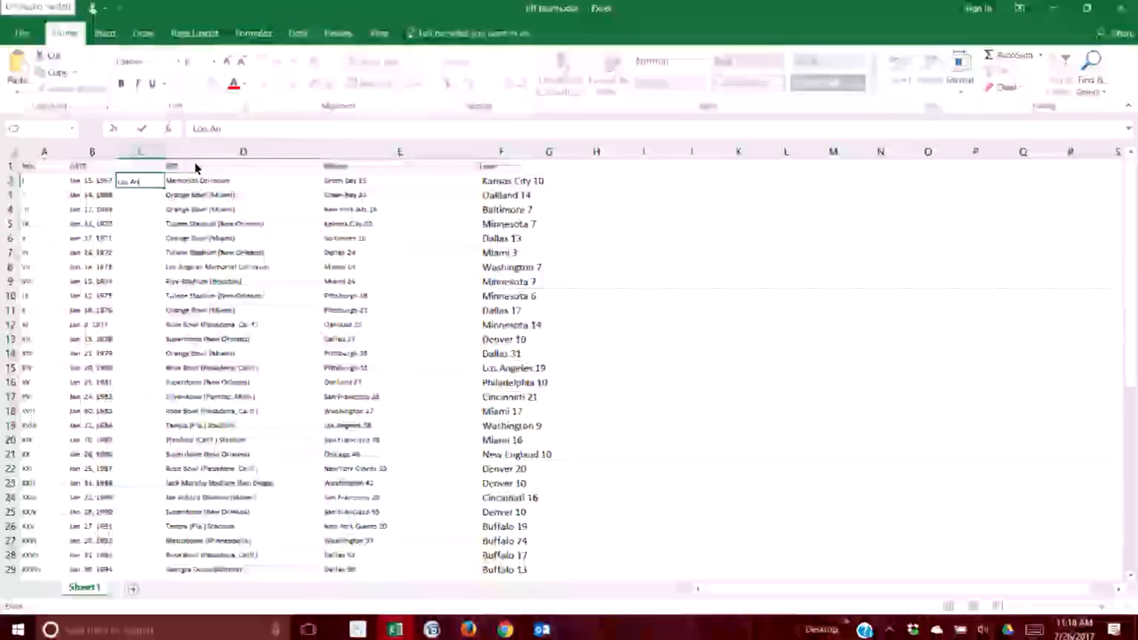
{"action": "type", "text": "eles"}
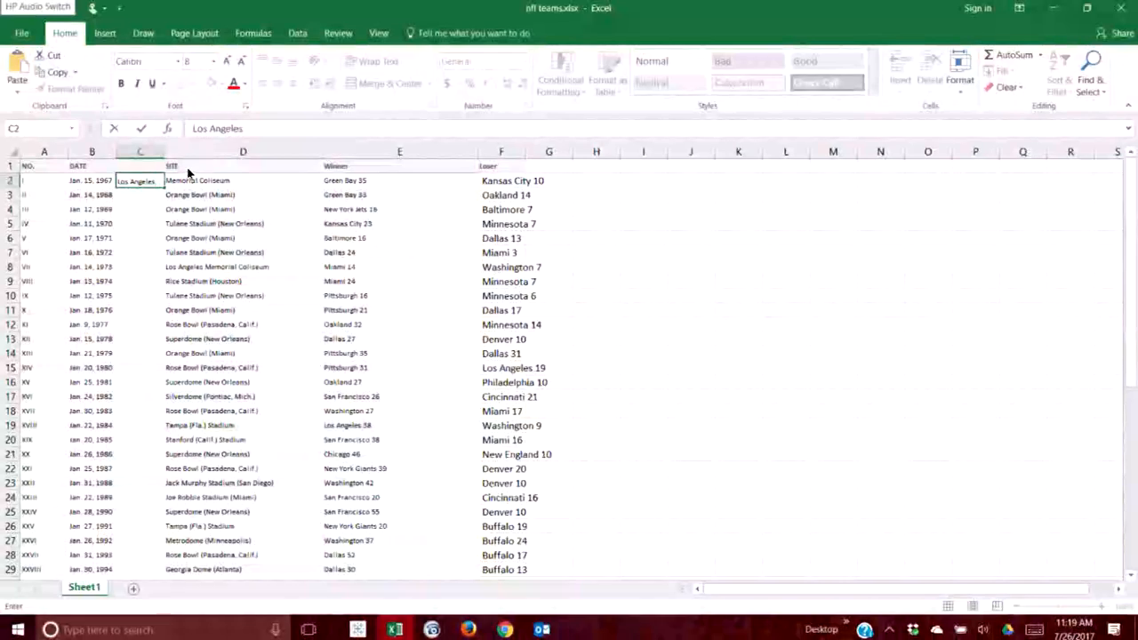
Insert another entire column before SITE, next to the column holding Los Angeles.
{"action": "left_click", "coordinate": [190, 169]}
{"action": "right_click", "coordinate": [186, 173]}
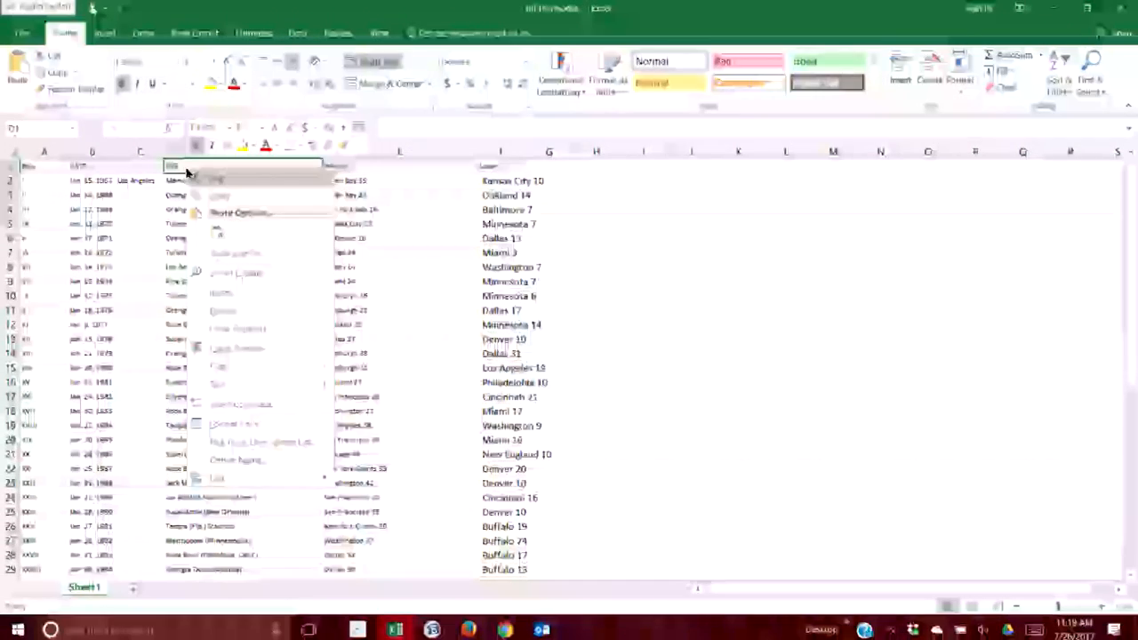
{"action": "left_click", "coordinate": [222, 292]}
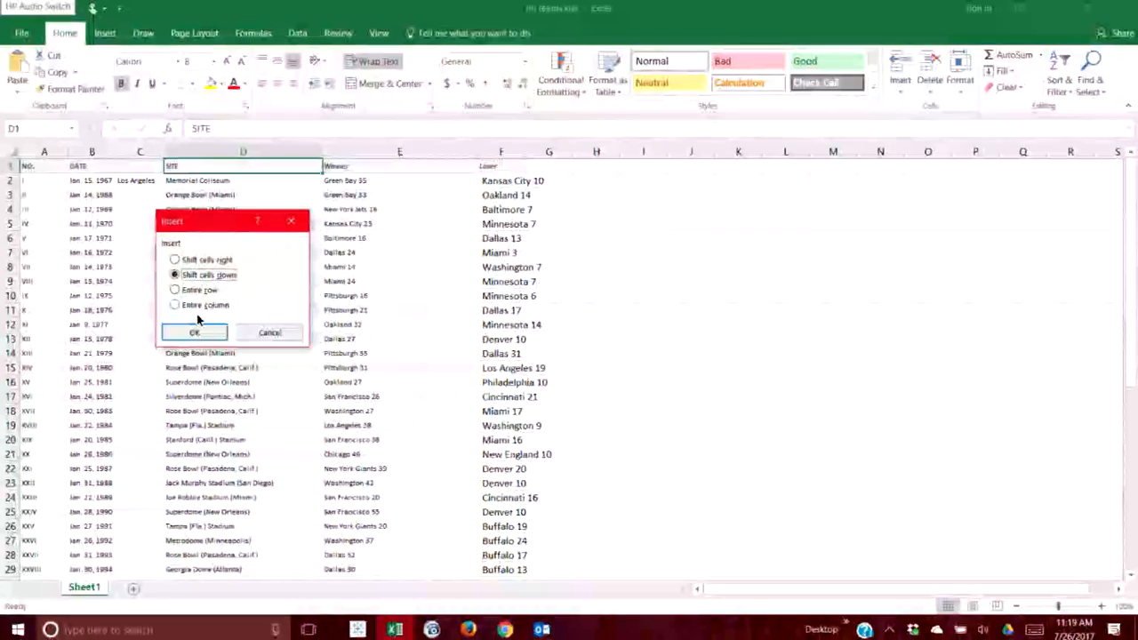
{"action": "left_click", "coordinate": [190, 304]}
{"action": "left_click", "coordinate": [194, 332]}
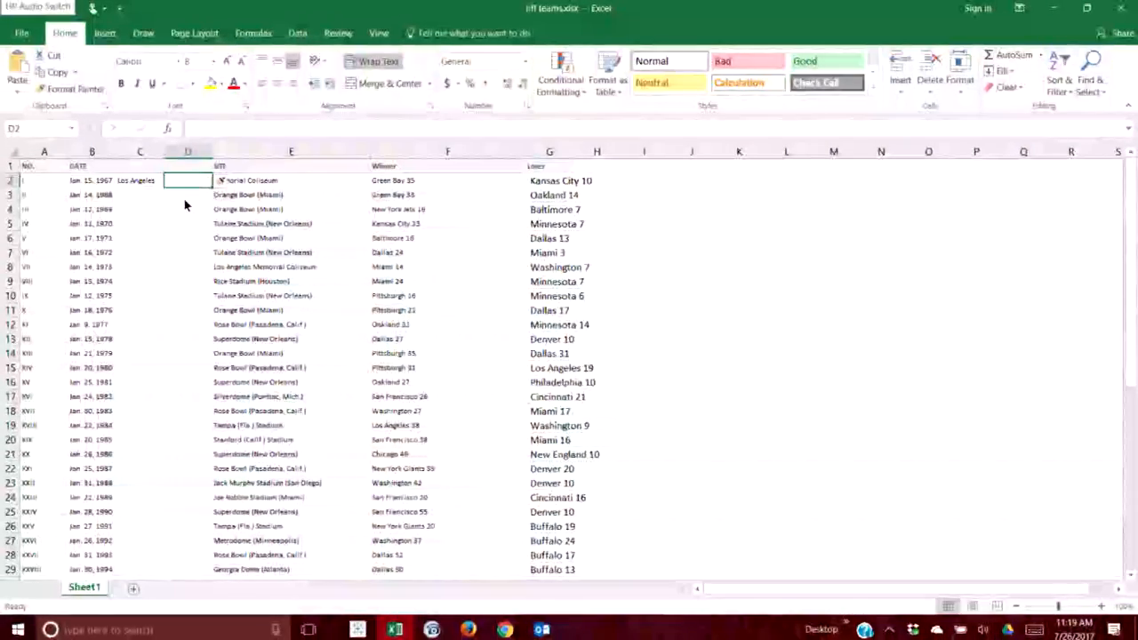
Enter CA in D2 and head the two new columns C and D as CITY and STATE.
{"action": "type", "text": "CiA"}
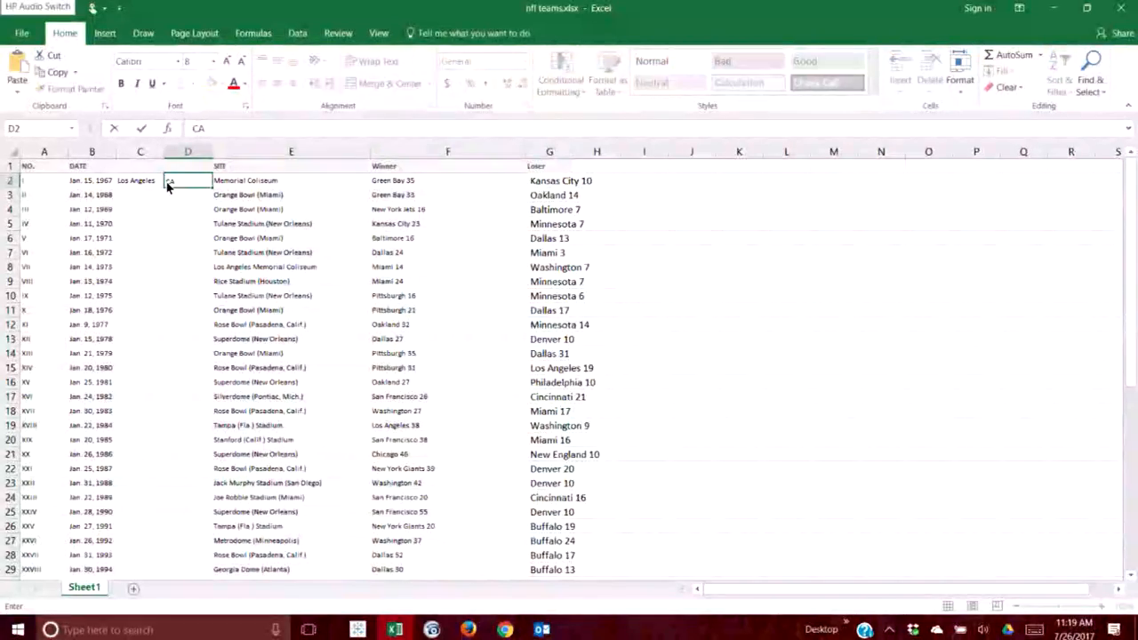
{"action": "left_click", "coordinate": [147, 198]}
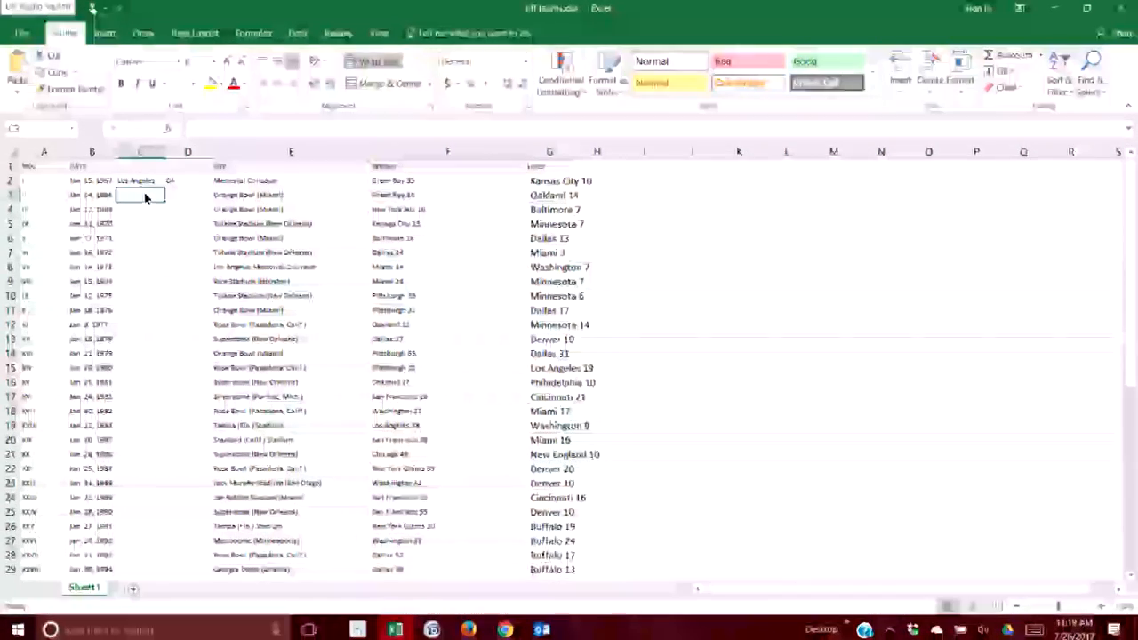
{"action": "left_click", "coordinate": [147, 170]}
{"action": "type", "text": "CITY"}
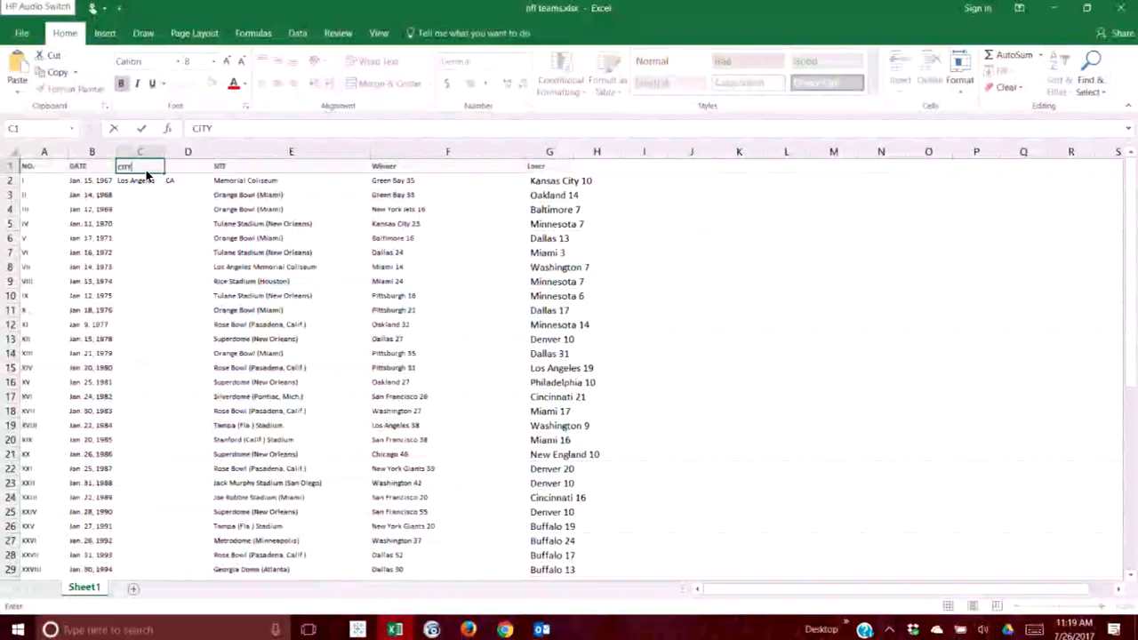
{"action": "left_click", "coordinate": [180, 167]}
{"action": "type", "text": "STATE"}
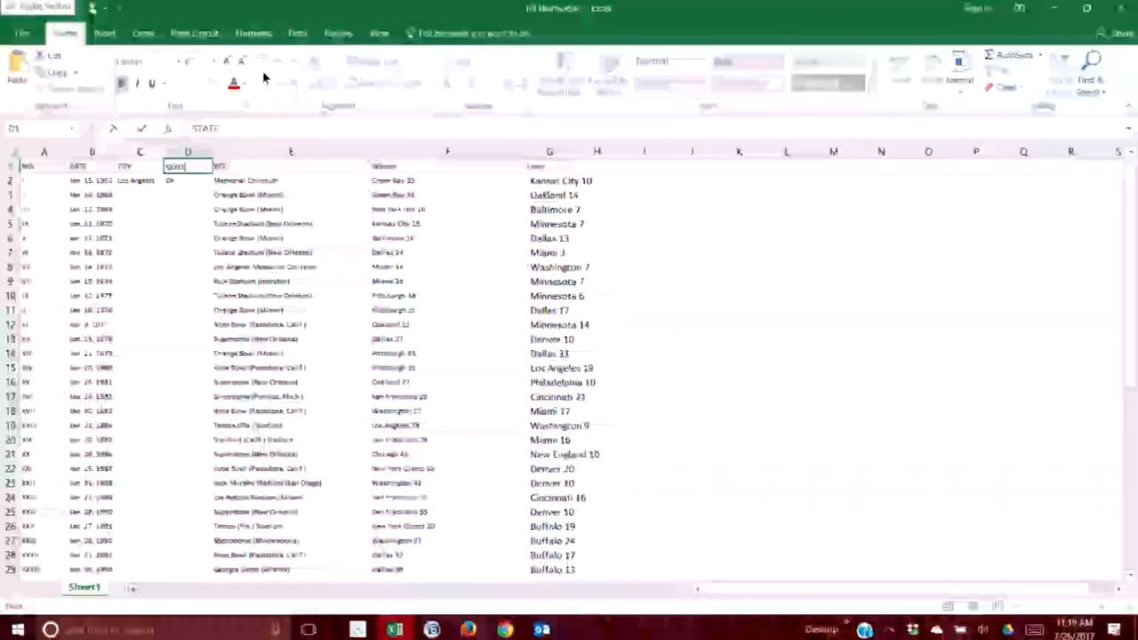
Fill in Miami as the city and FL as the state for the two games in rows 3 and 4.
{"action": "left_click", "coordinate": [127, 194]}
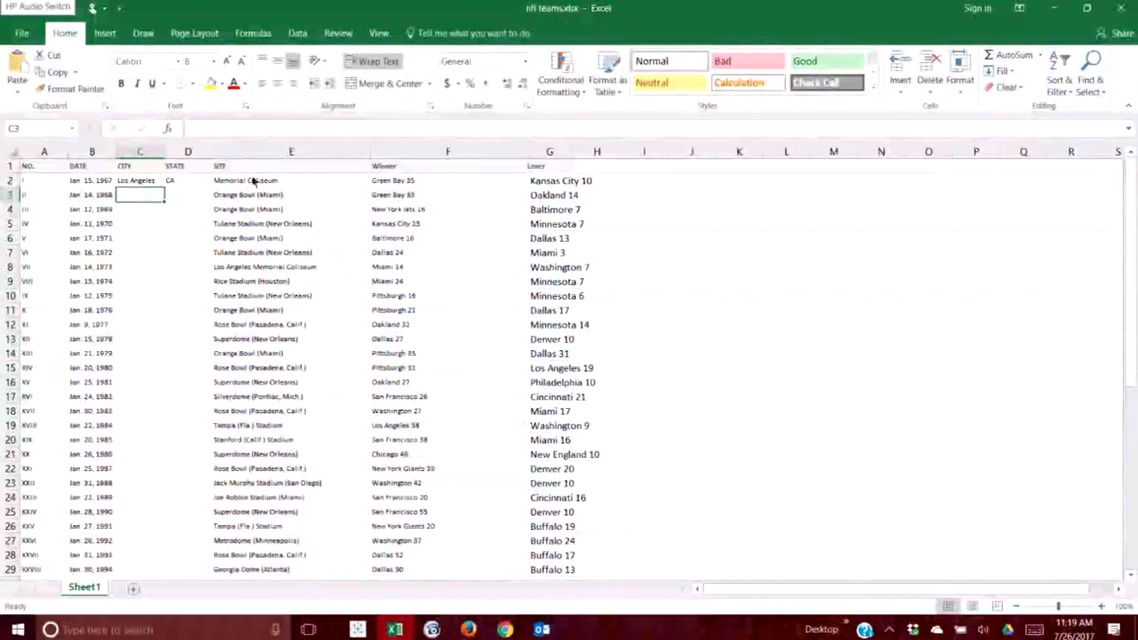
{"action": "type", "text": "Miami"}
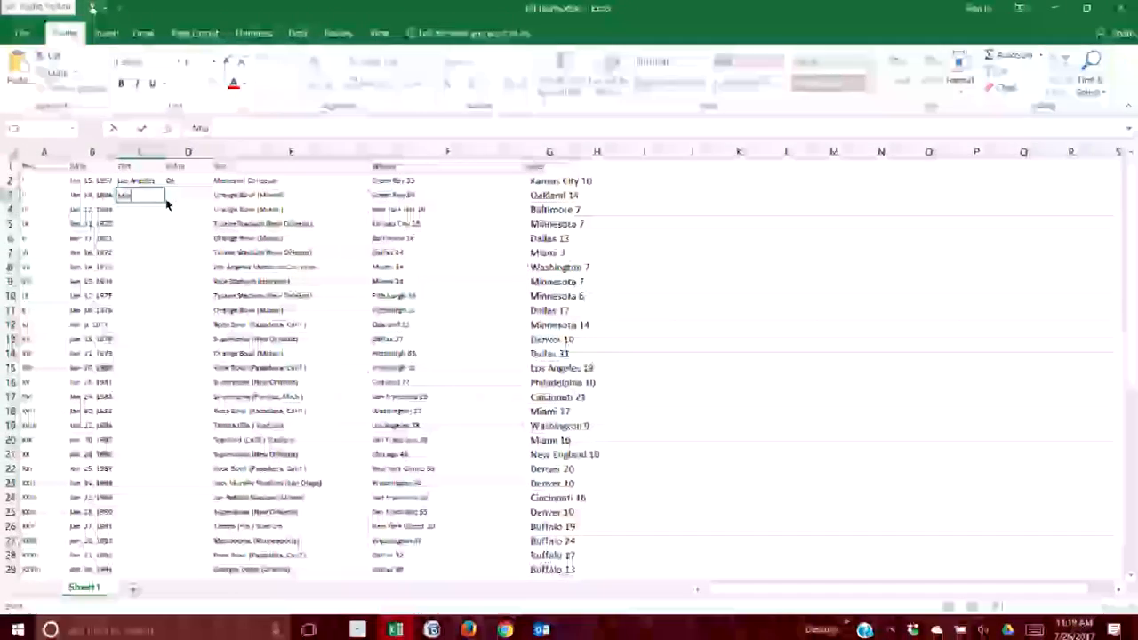
{"action": "key", "text": "Tab"}
{"action": "type", "text": "FL"}
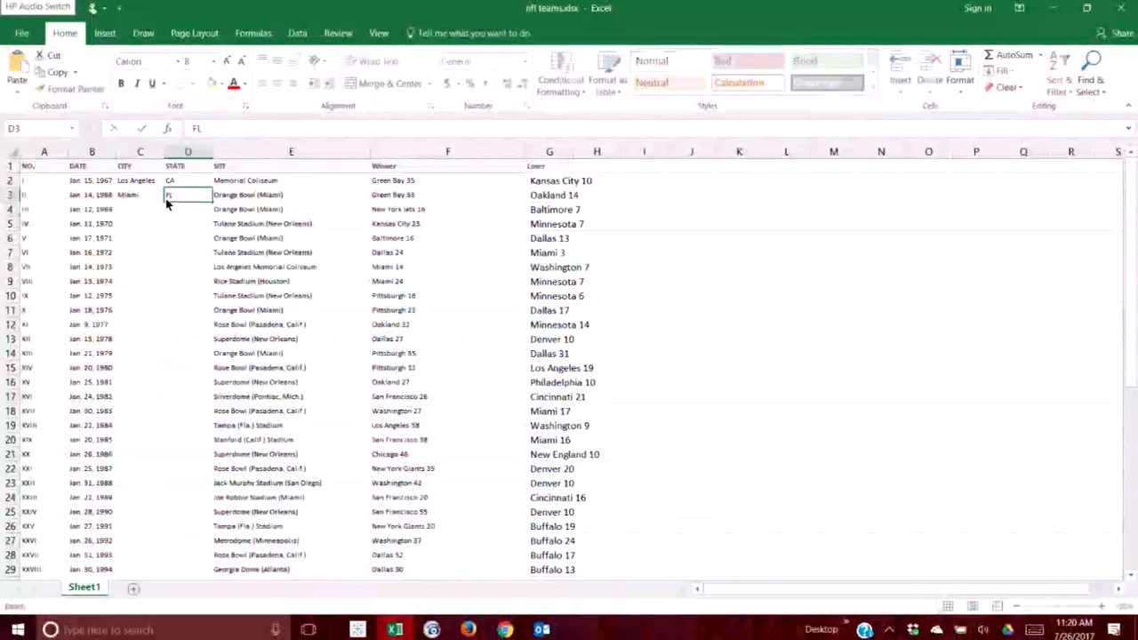
{"action": "key", "text": "Return"}
{"action": "type", "text": "Miami"}
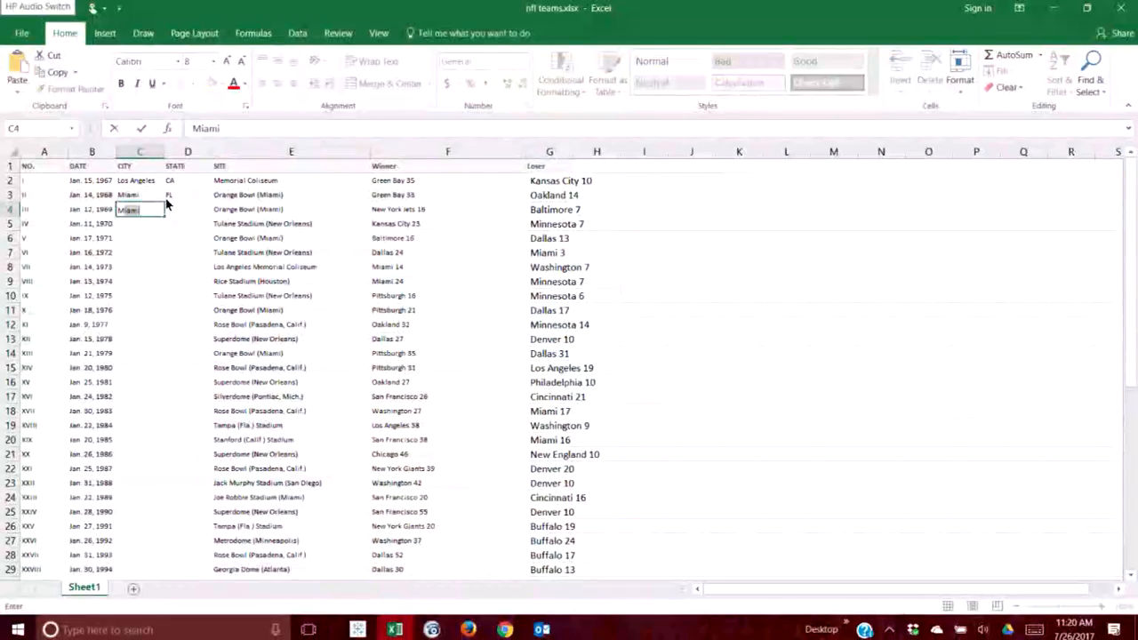
{"action": "key", "text": "Tab"}
{"action": "type", "text": "FL"}
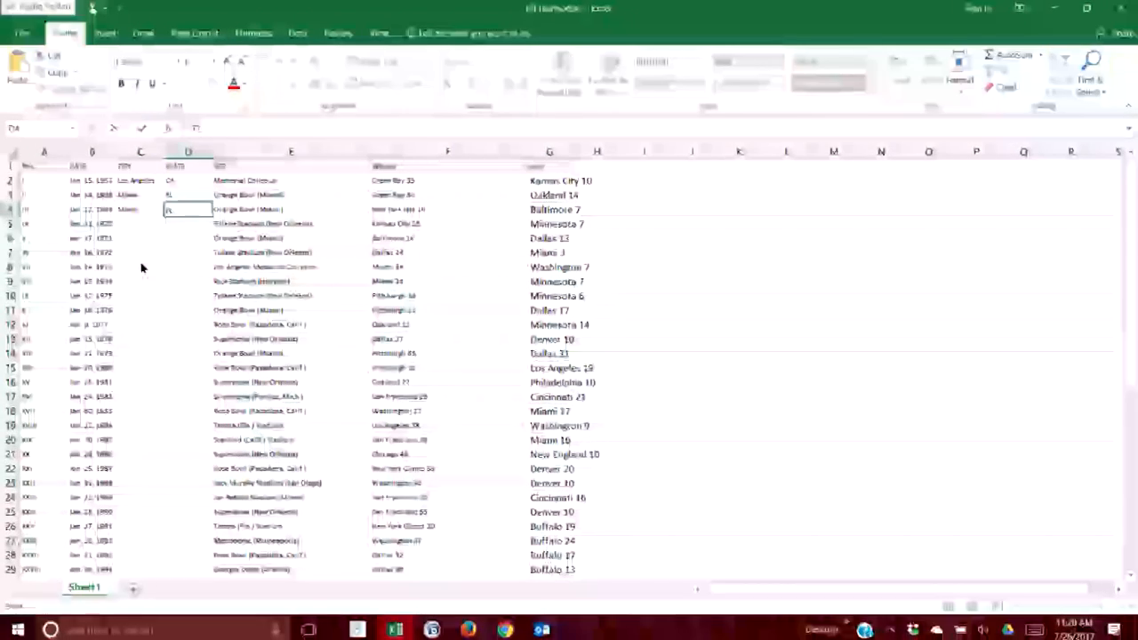
Remove "(Miami)" from the site name in E3 so that it reads Orange Bowl.
{"action": "left_click", "coordinate": [232, 197]}
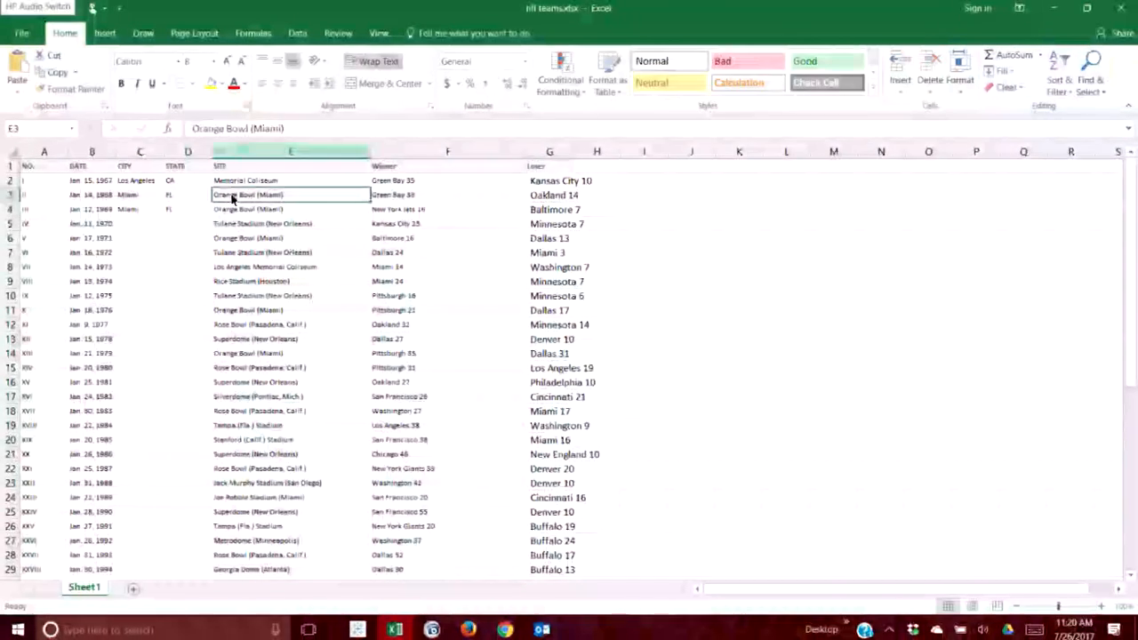
{"action": "left_click", "coordinate": [300, 132]}
{"action": "left_click_drag", "start_coordinate": [300, 132], "coordinate": [252, 131]}
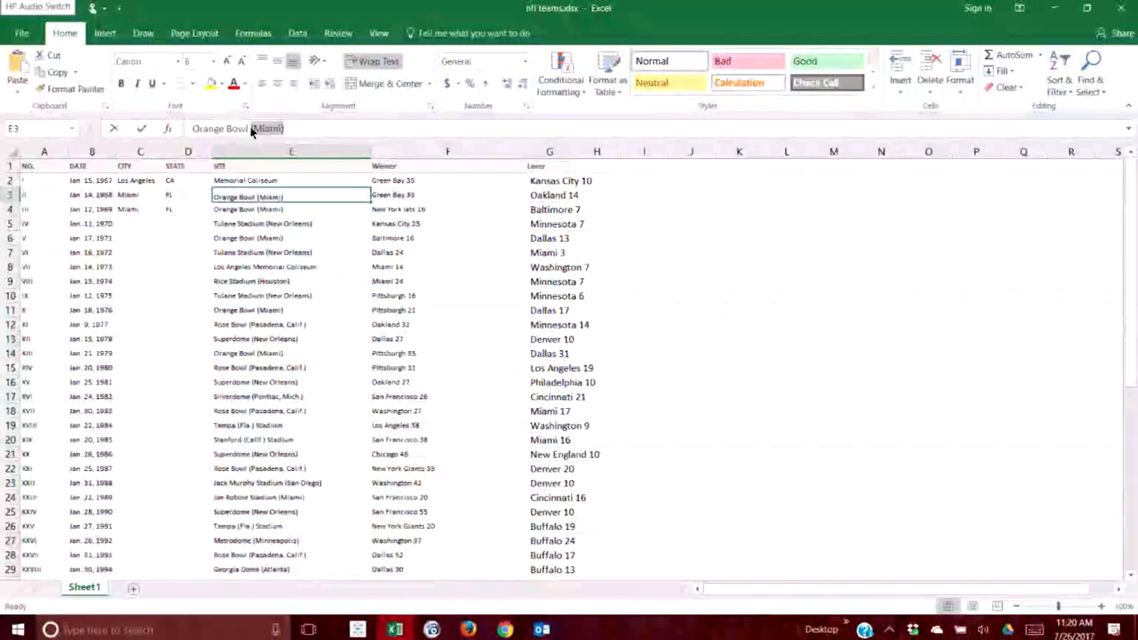
{"action": "key", "text": "BackSpace"}
{"action": "key", "text": "Return"}
Fill in New Orleans as the city and LA as the state for the game in row 5.
{"action": "left_click", "coordinate": [143, 224]}
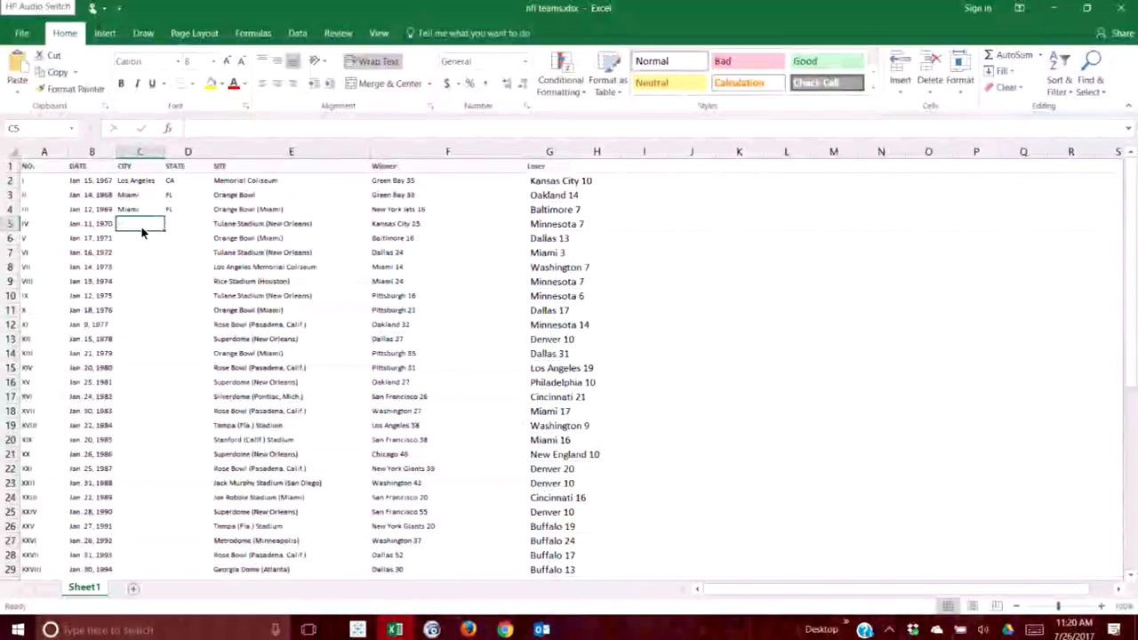
{"action": "type", "text": "New"}
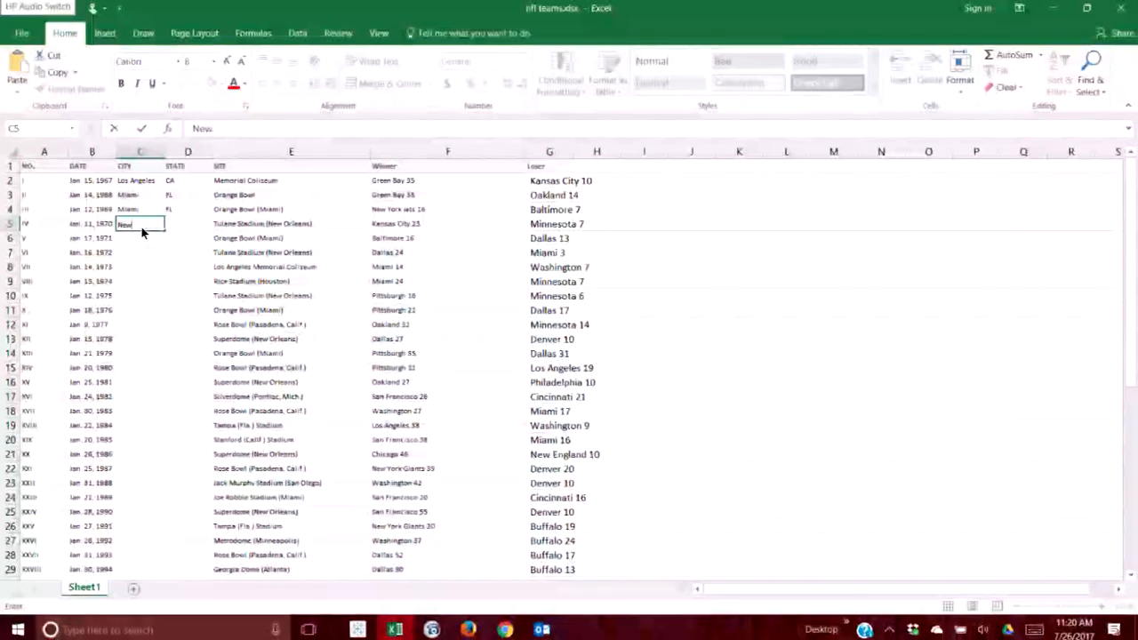
{"action": "type", "text": " Orleans"}
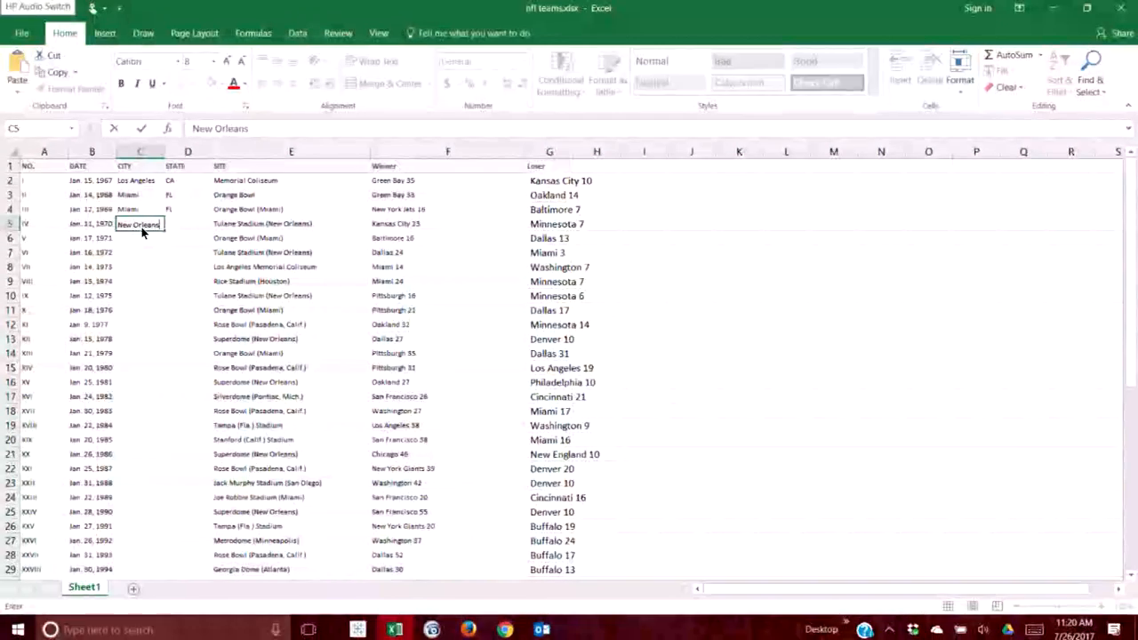
{"action": "key", "text": "Tab"}
{"action": "type", "text": "LA"}
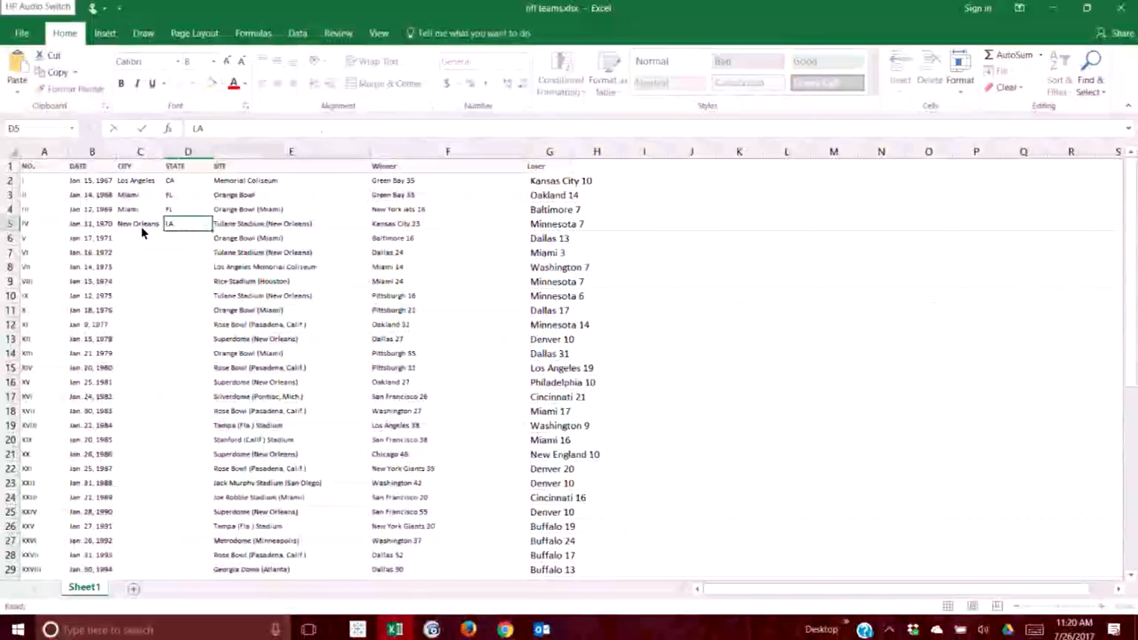
{"action": "key", "text": "Tab"}
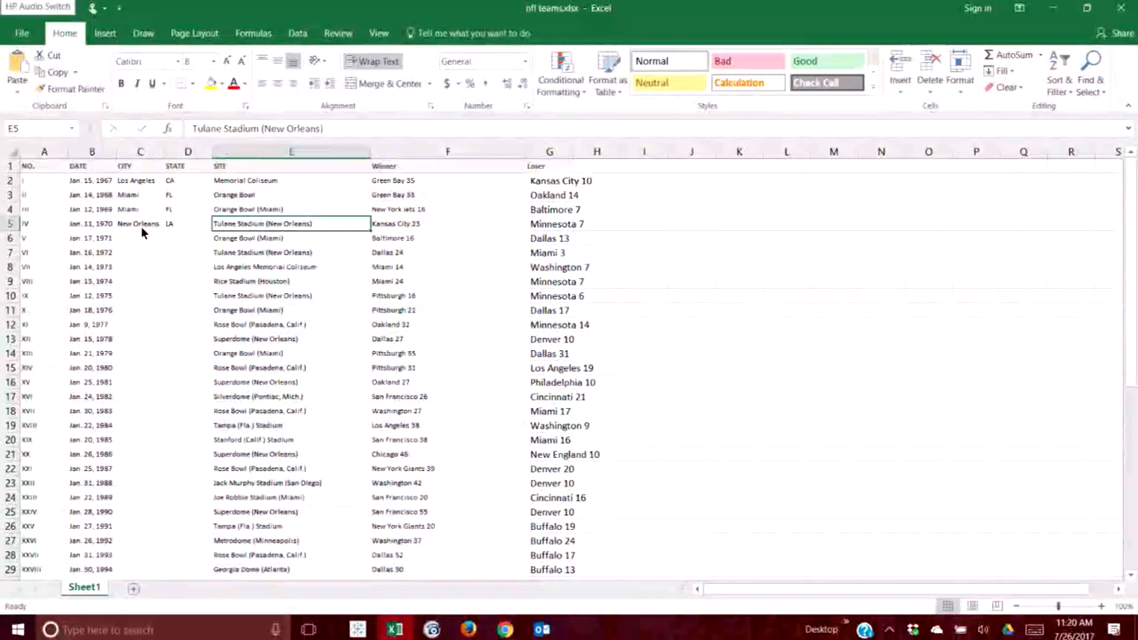
Fill in Miami and FL for the game in row 6, and New Orleans and LA for the game in row 7.
{"action": "key", "text": "Return"}
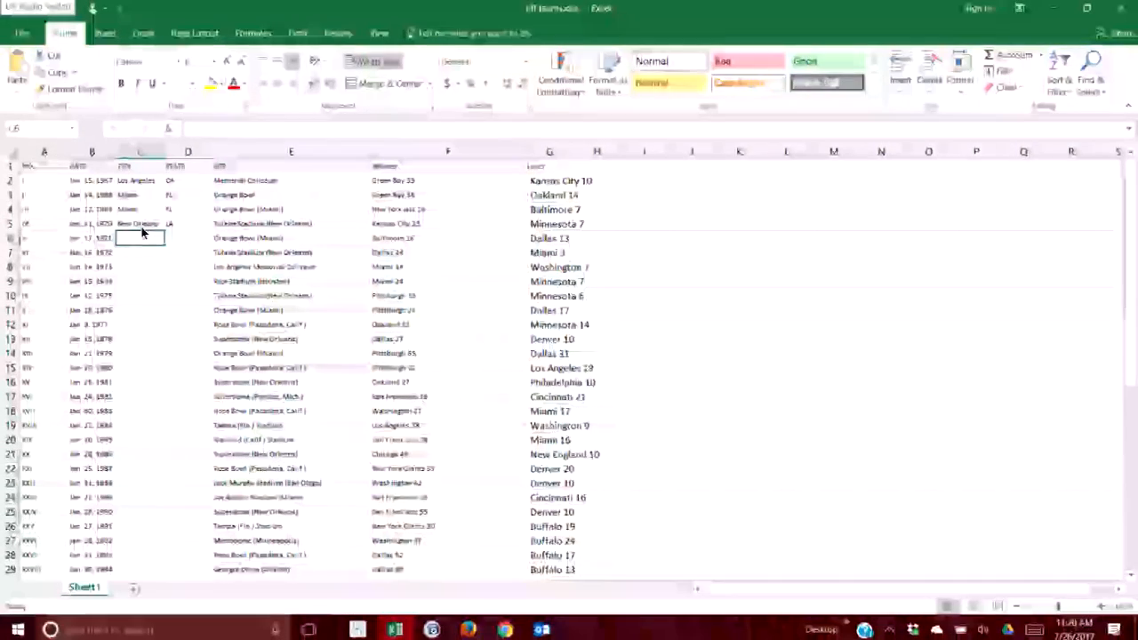
{"action": "type", "text": "Miami"}
{"action": "key", "text": "Tab"}
{"action": "type", "text": "FL"}
{"action": "key", "text": "Return"}
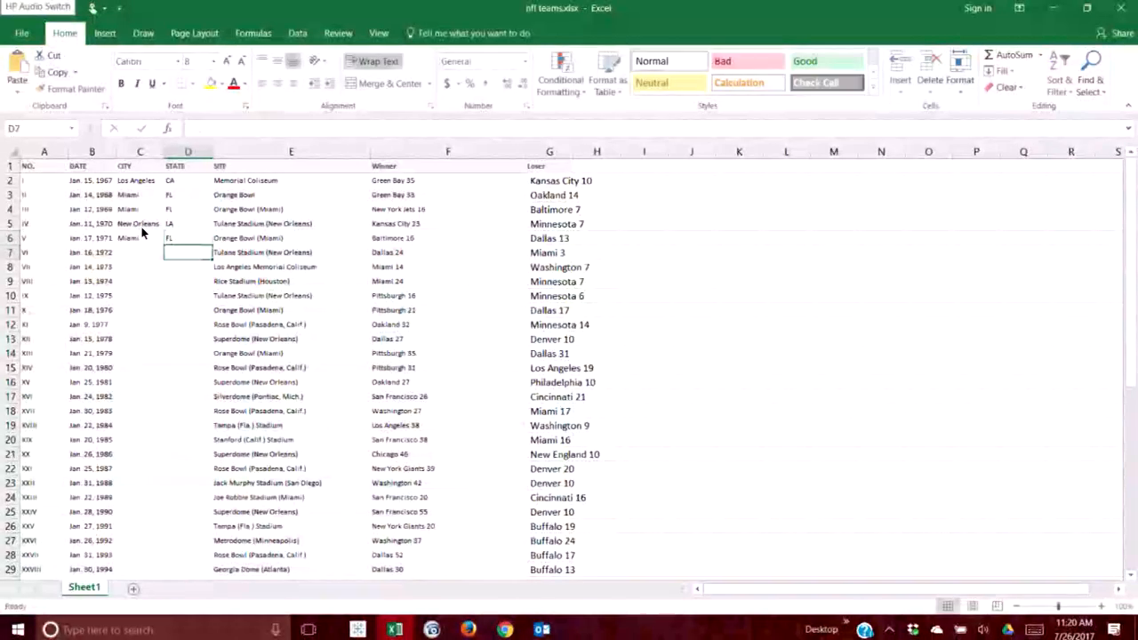
{"action": "type", "text": "New Orleans"}
{"action": "key", "text": "Tab"}
{"action": "type", "text": "LA"}
{"action": "key", "text": "Return"}
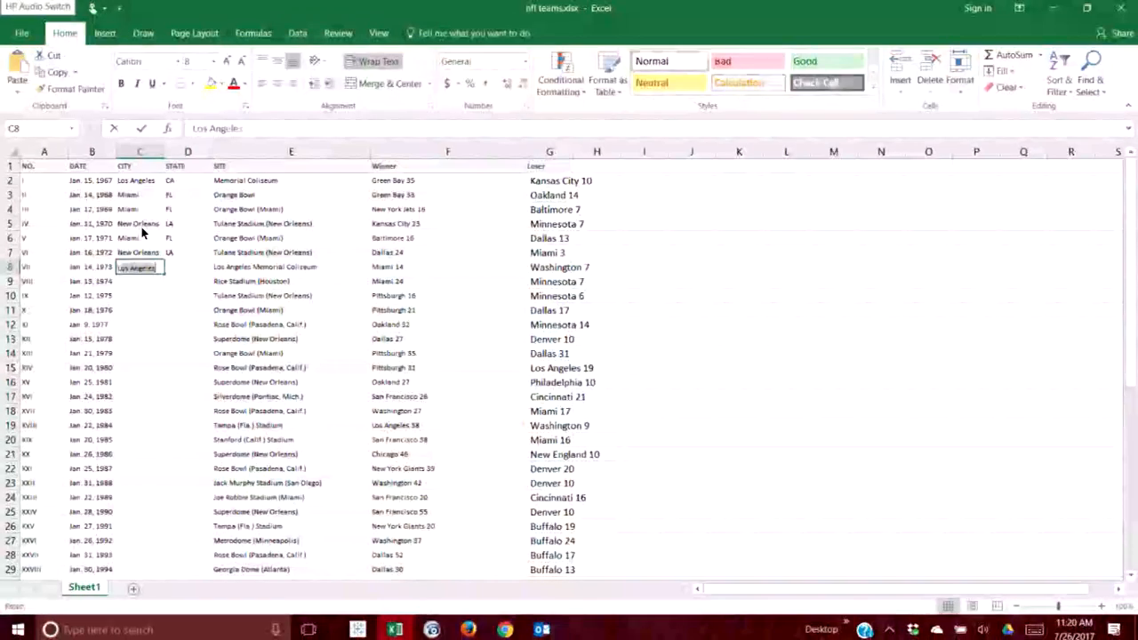
Fill in Los Angeles and CA for the game in row 8, and Houston and TX for the game in row 9.
{"action": "type", "text": "Los Angeles"}
{"action": "key", "text": "Tab"}
{"action": "type", "text": "CA"}
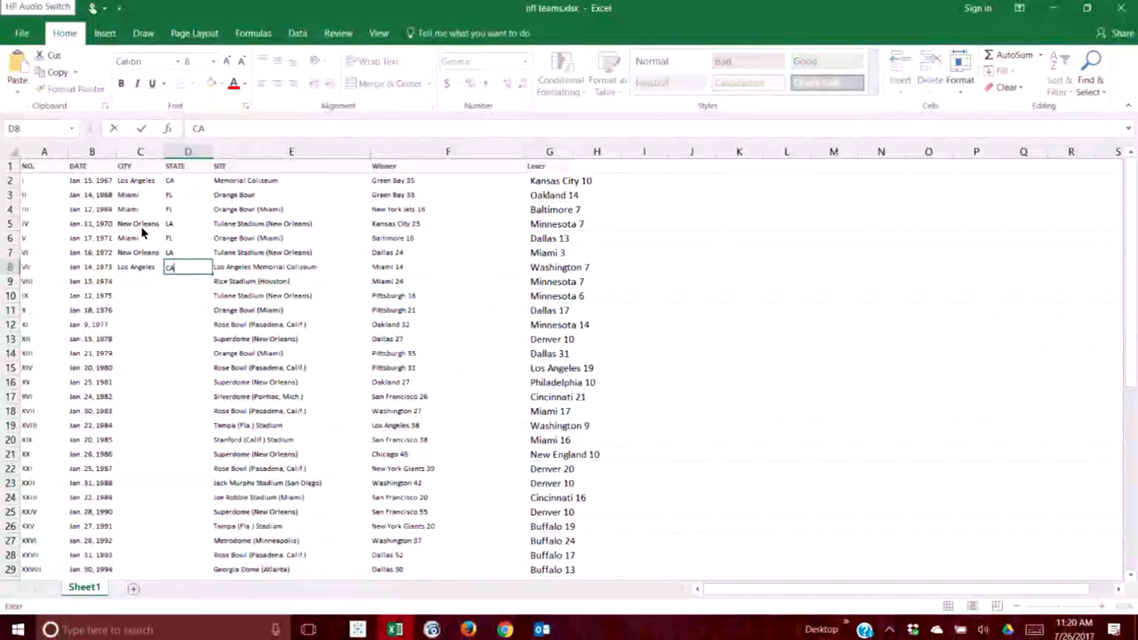
{"action": "key", "text": "Return"}
{"action": "type", "text": "Hou"}
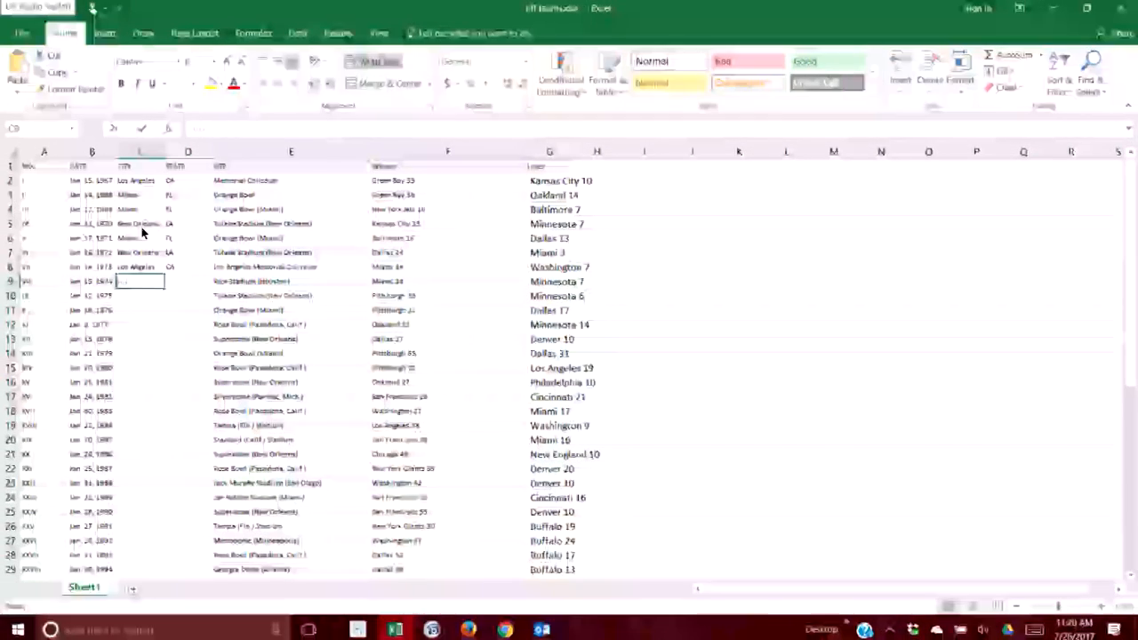
{"action": "type", "text": "ston"}
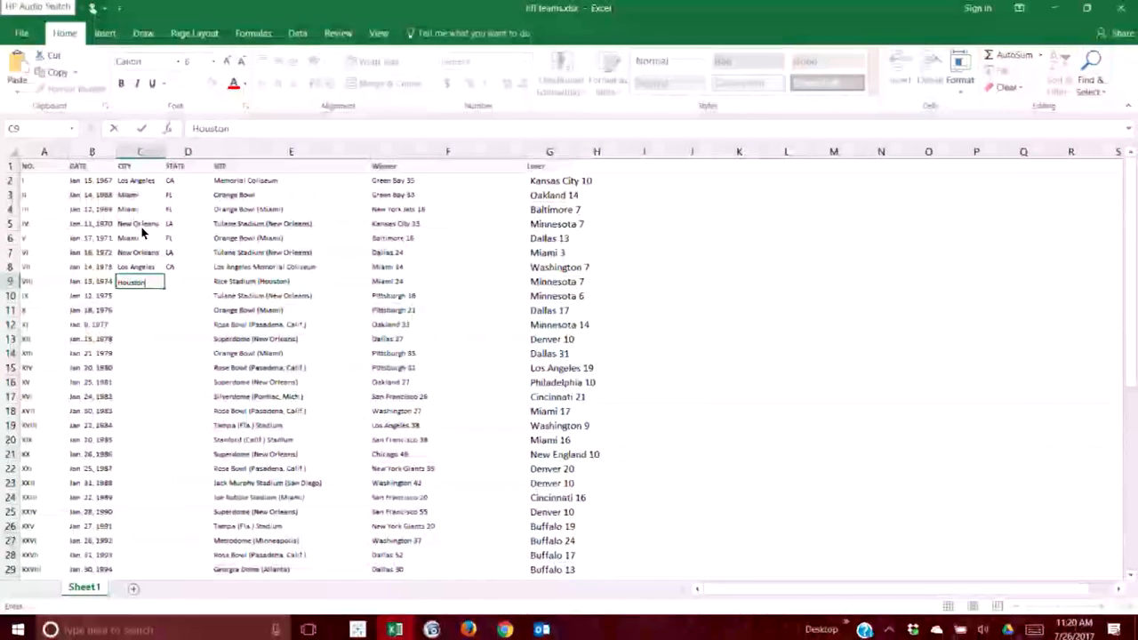
{"action": "key", "text": "Tab"}
{"action": "type", "text": "TX"}
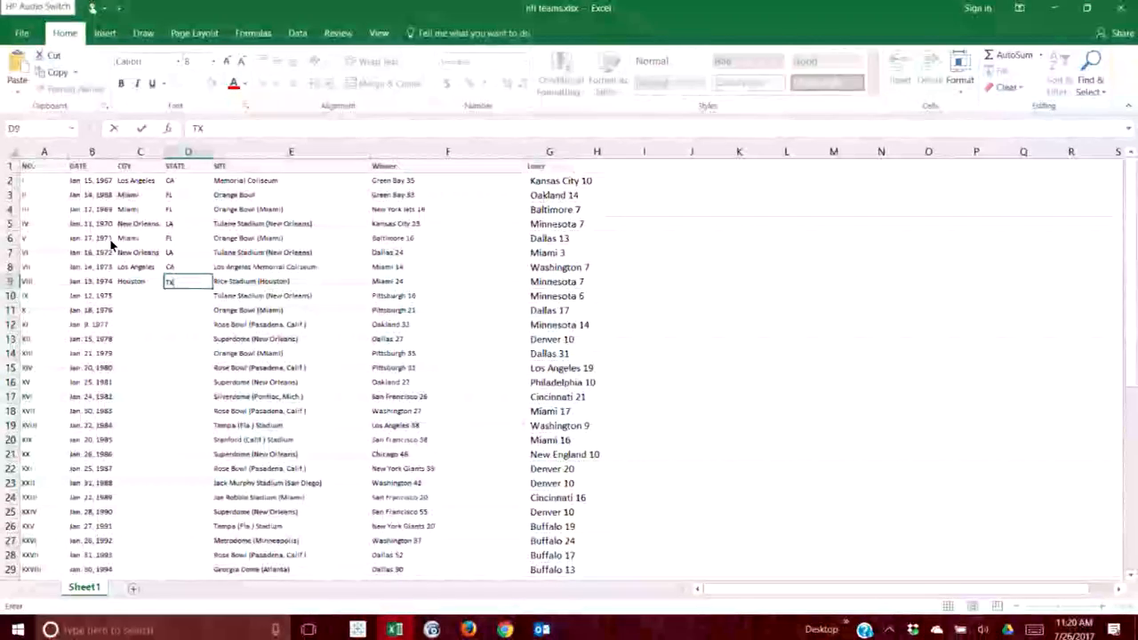
Save the nfl teams workbook and refresh its data source in Tableau to load the new city and state columns.
{"action": "left_click", "coordinate": [22, 32]}
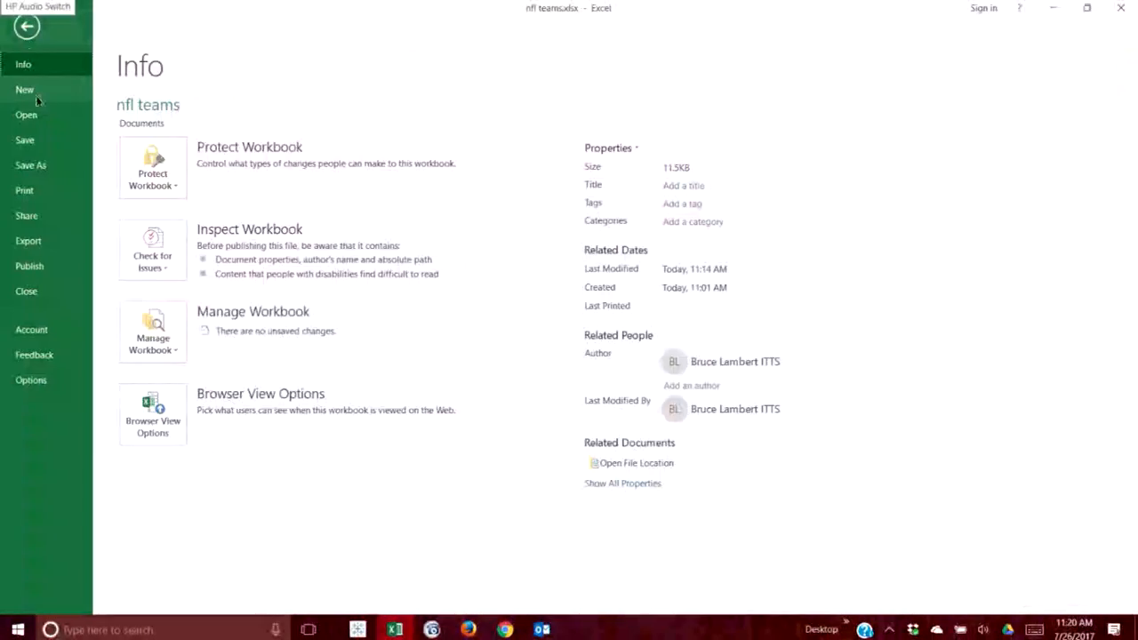
{"action": "left_click", "coordinate": [35, 135]}
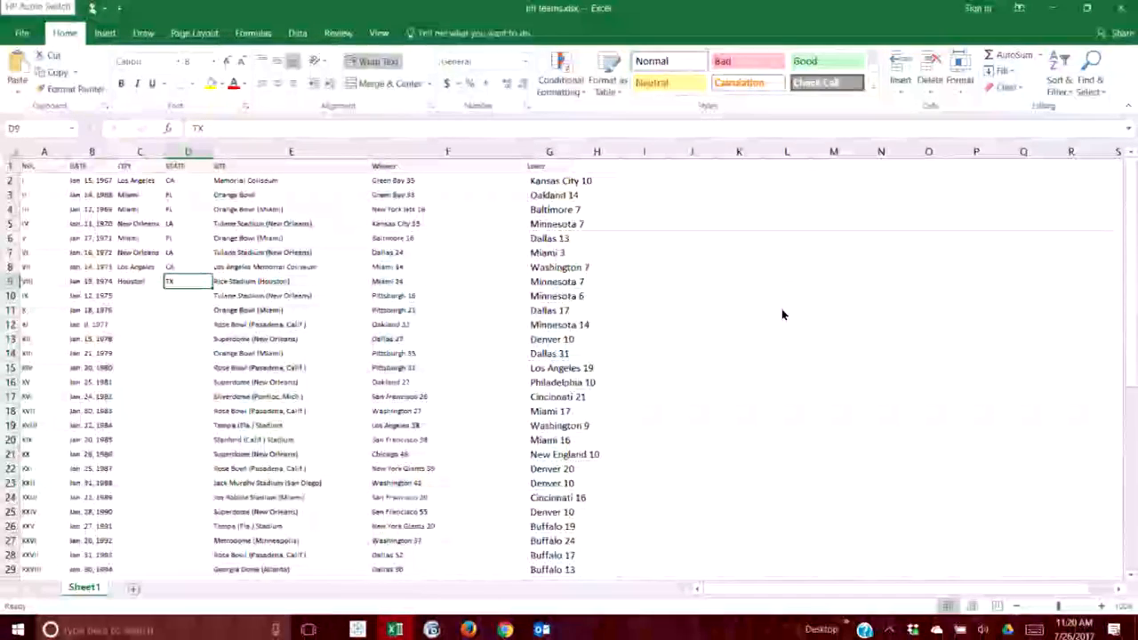
{"action": "left_click", "coordinate": [356, 630]}
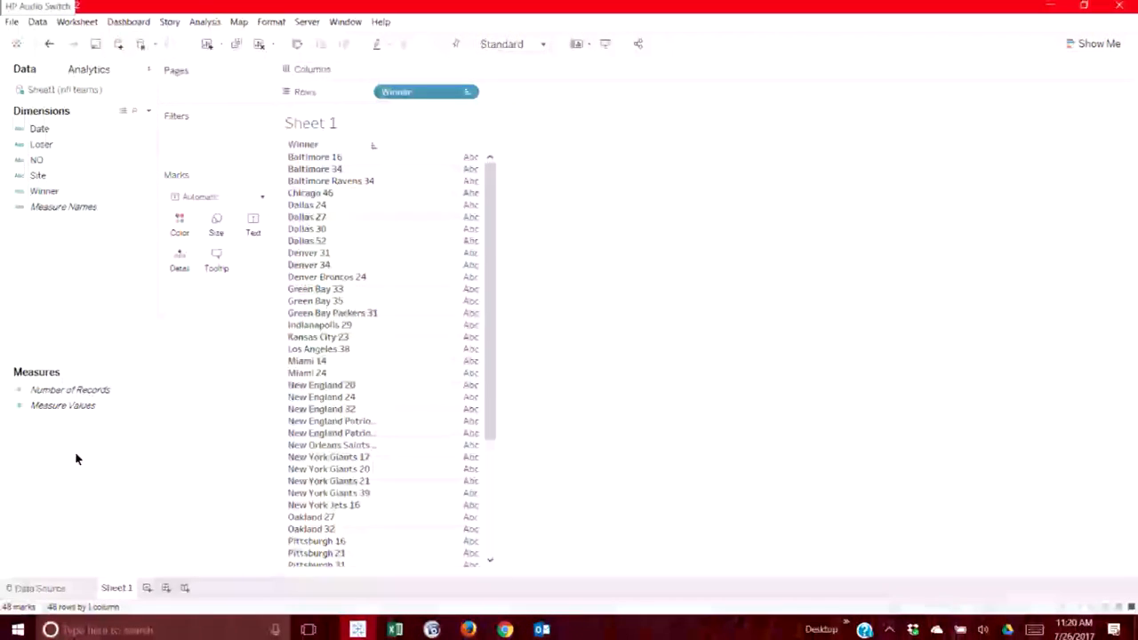
{"action": "left_click", "coordinate": [40, 587]}
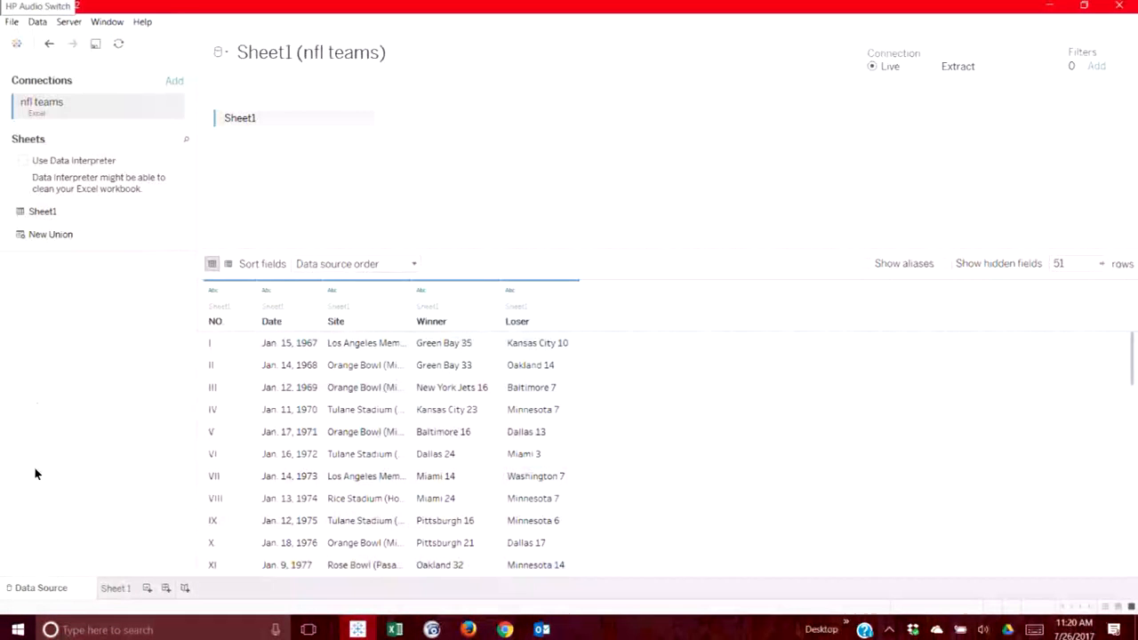
{"action": "left_click", "coordinate": [117, 49]}
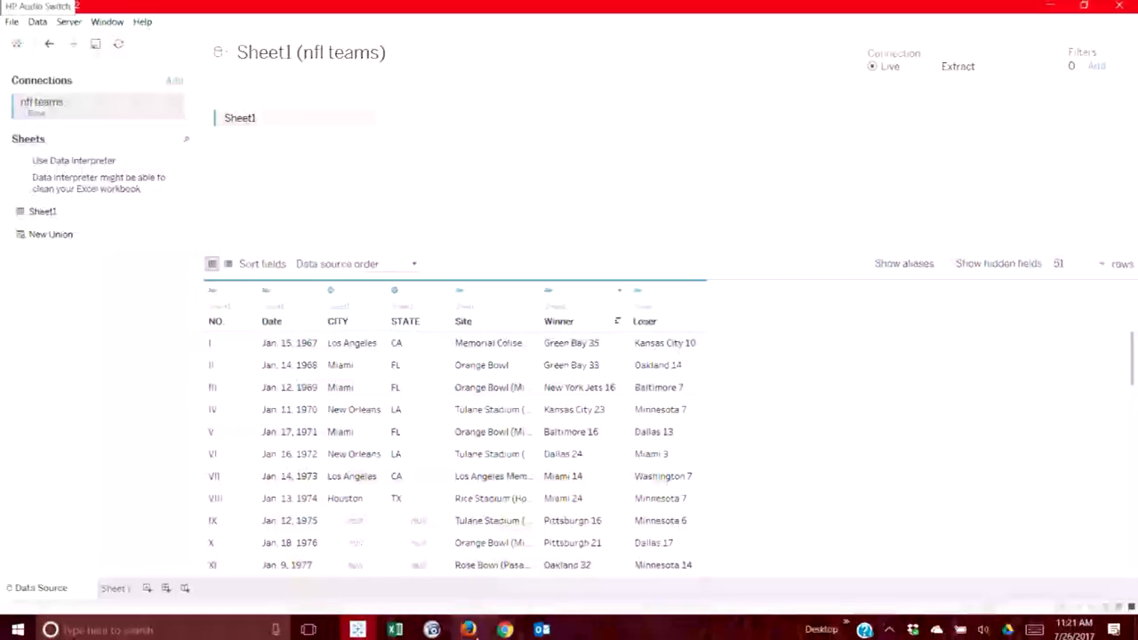
Switch to Excel to check the Loser column's header, and return to Tableau to review the rows of the data source.
{"action": "left_click", "coordinate": [397, 630]}
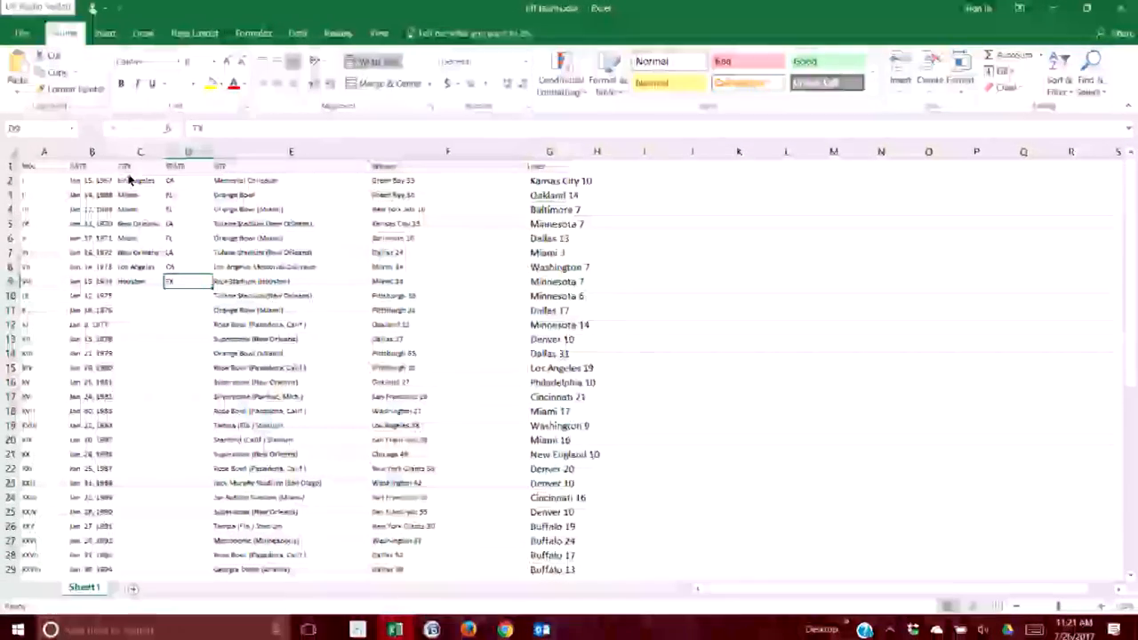
{"action": "left_click", "coordinate": [551, 168]}
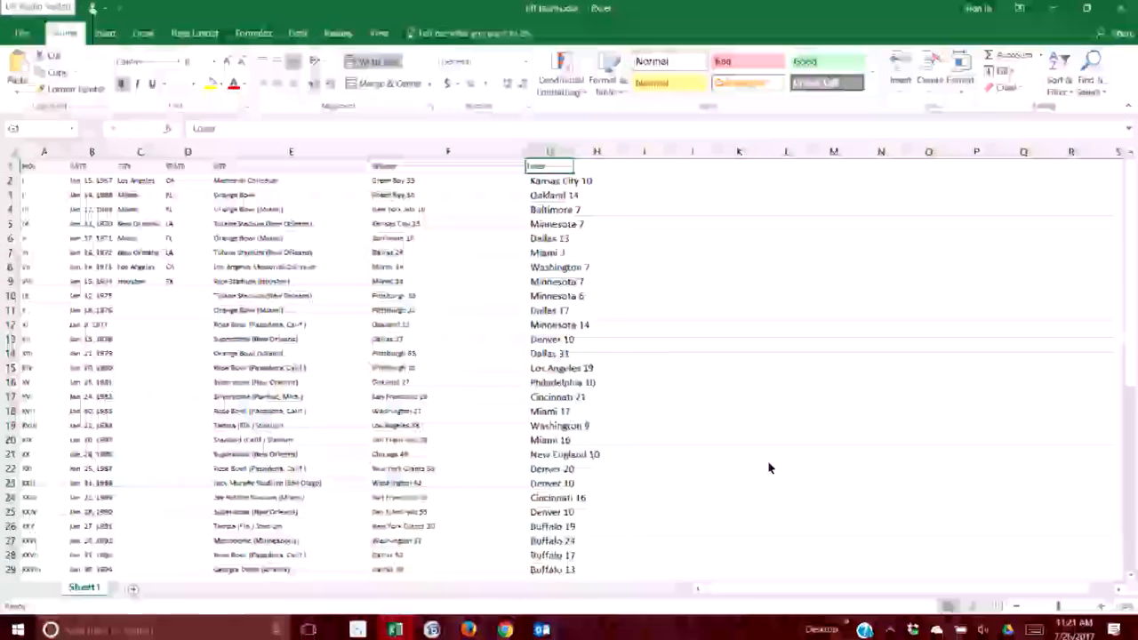
{"action": "left_click", "coordinate": [359, 629]}
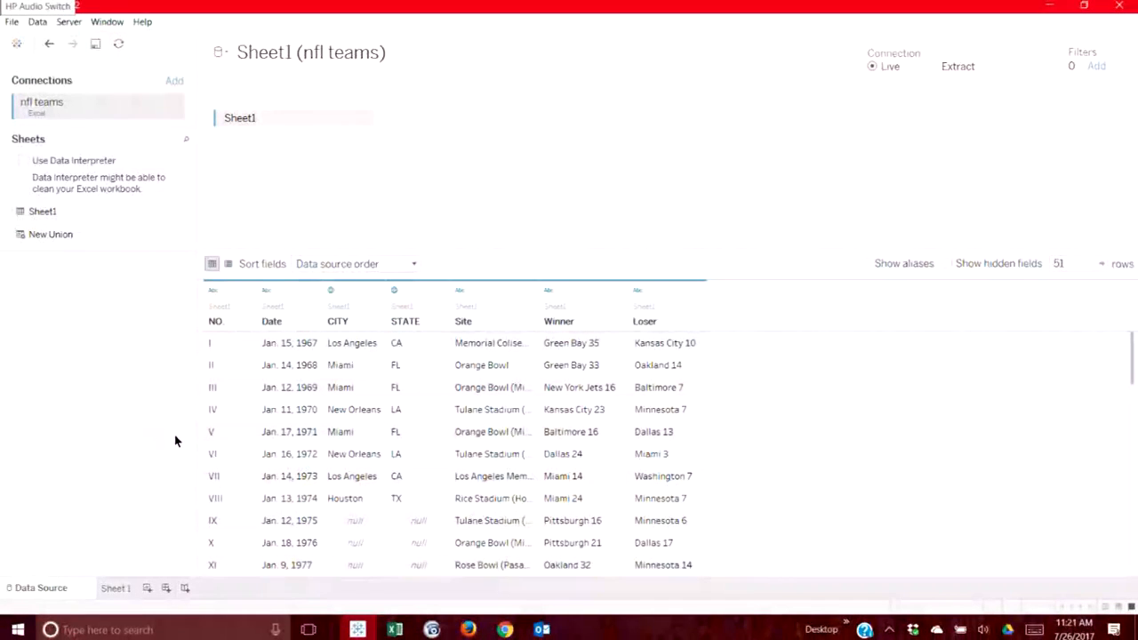
{"action": "scroll", "coordinate": [685, 419], "scroll_direction": "down", "scroll_amount": 1}
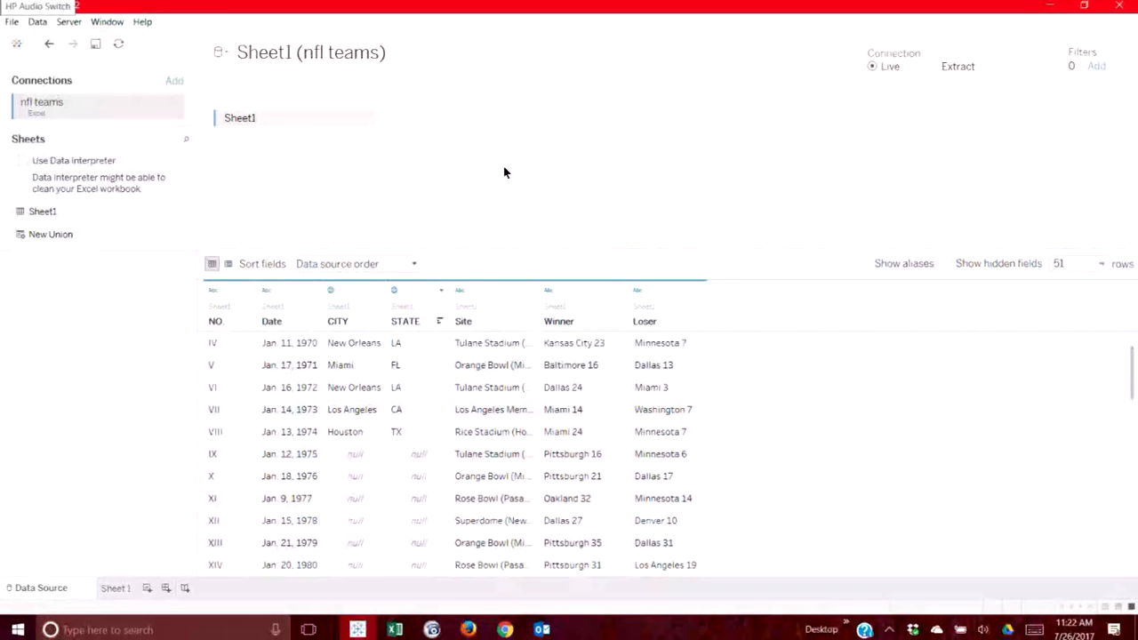
Refresh the nfl teams data source and examine its fields on the worksheet and the data source page.
{"action": "left_click", "coordinate": [125, 56]}
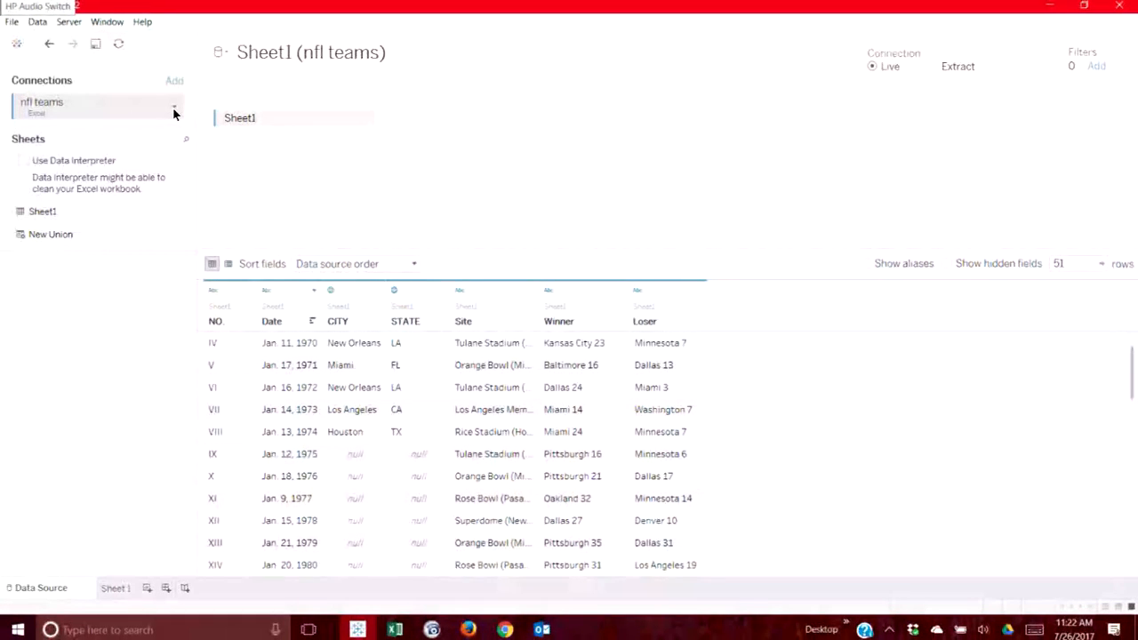
{"action": "left_click", "coordinate": [174, 108]}
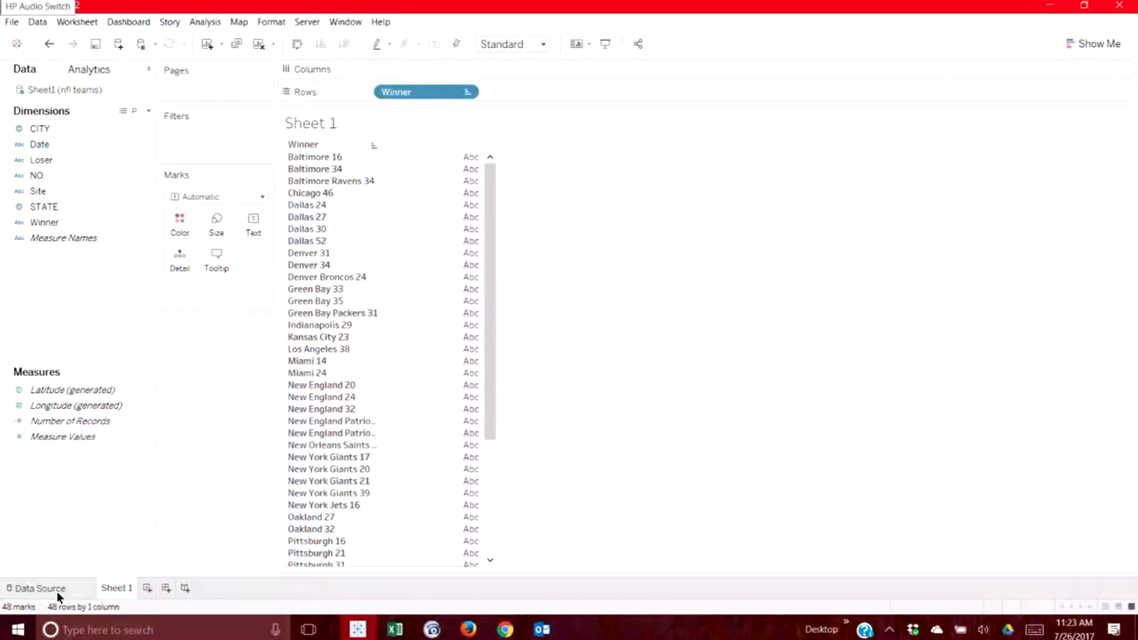
{"action": "left_click", "coordinate": [56, 590]}
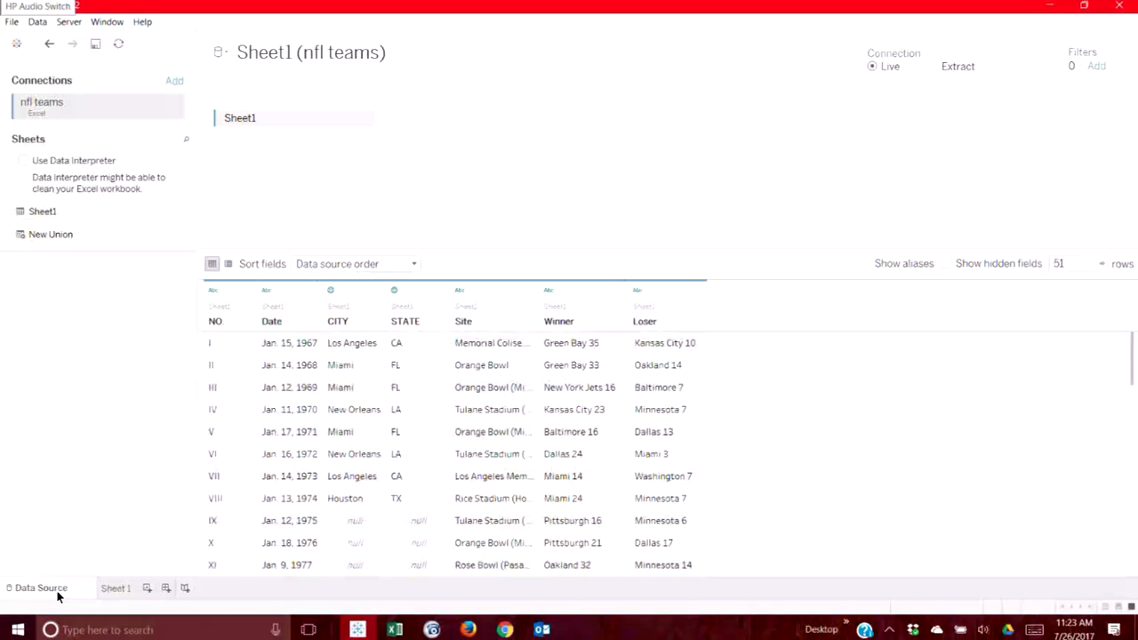
{"action": "left_click", "coordinate": [123, 47]}
{"action": "right_click", "coordinate": [577, 322]}
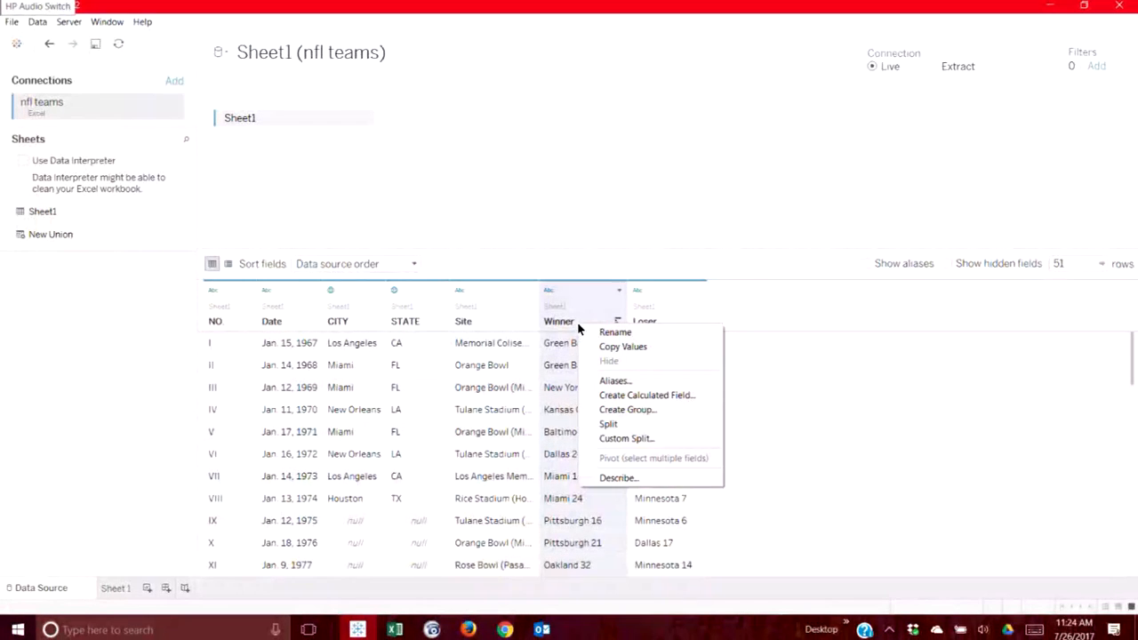
{"action": "left_click", "coordinate": [692, 439]}
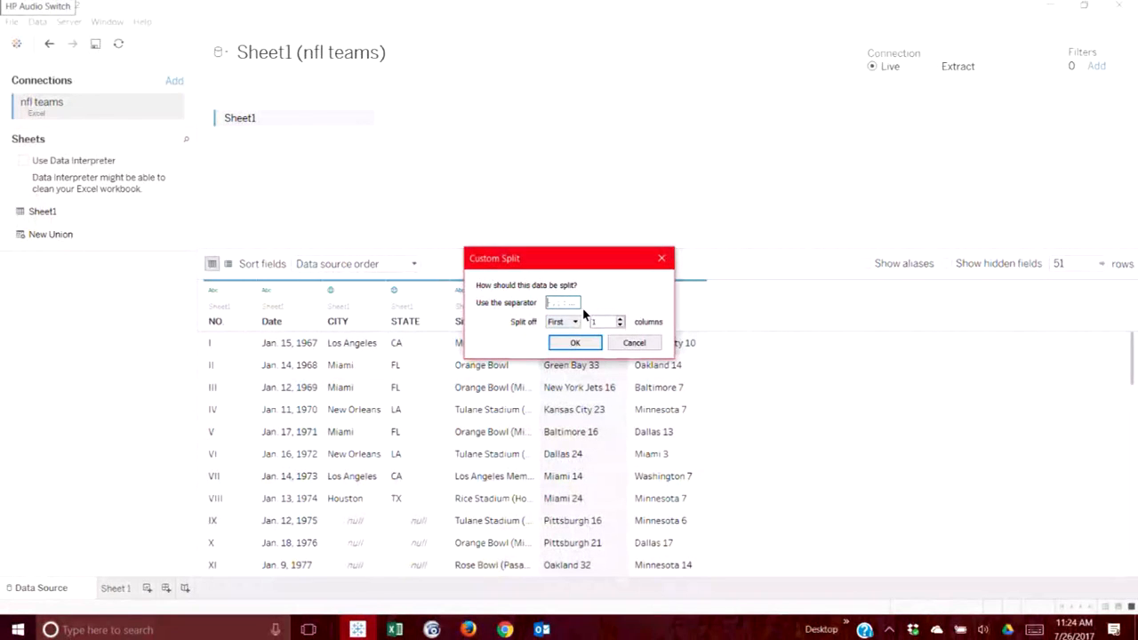
{"action": "left_click", "coordinate": [574, 322]}
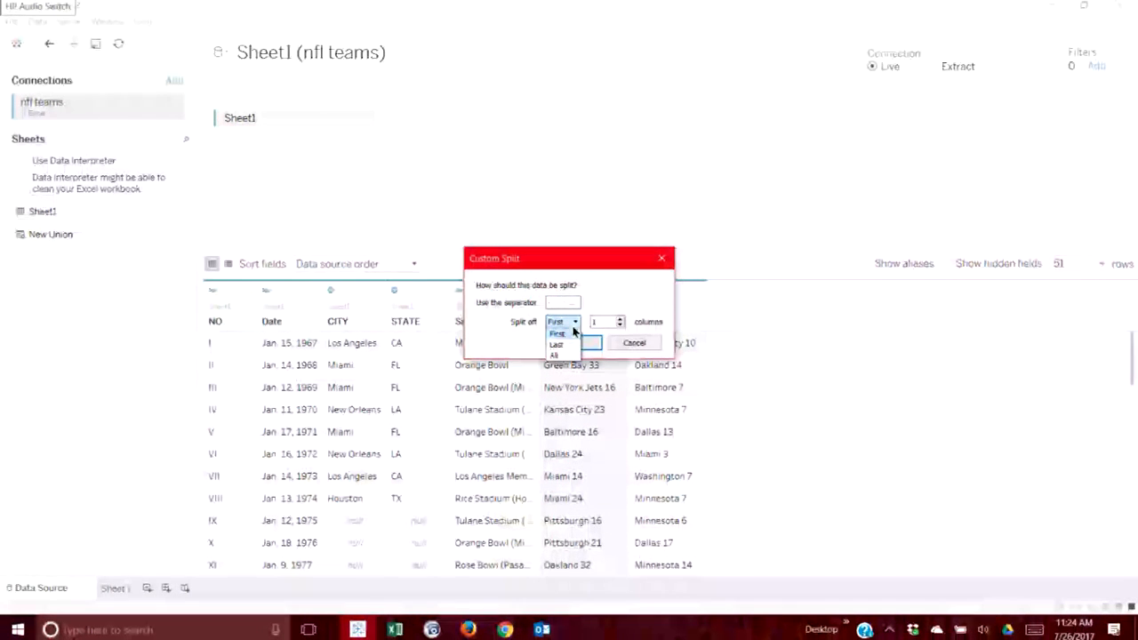
{"action": "left_click", "coordinate": [637, 343]}
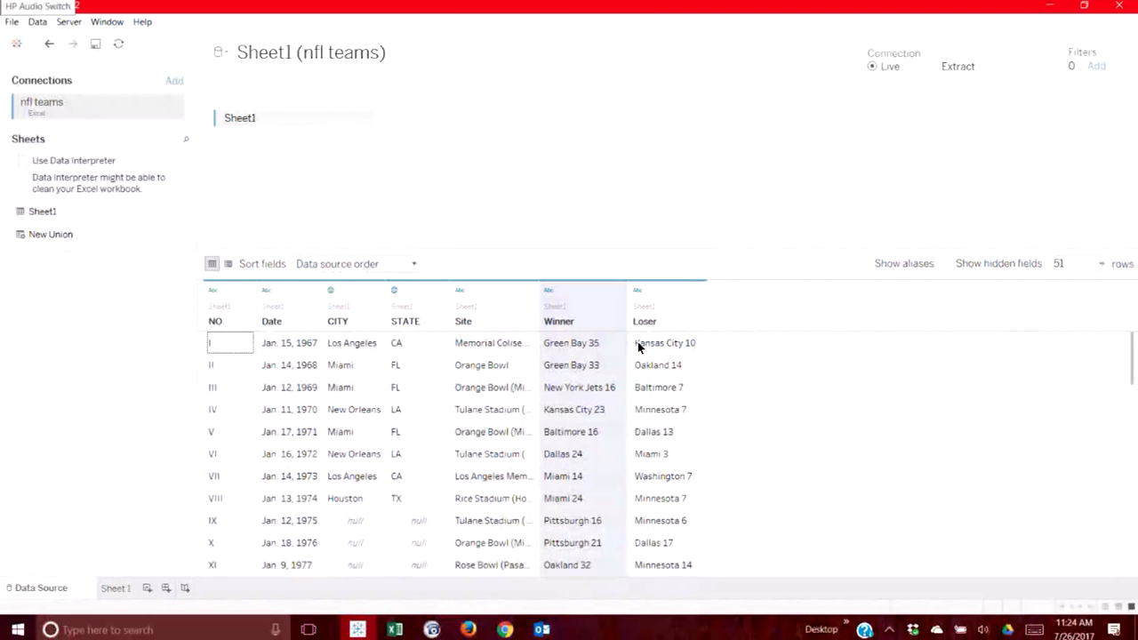
{"action": "left_click", "coordinate": [827, 375]}
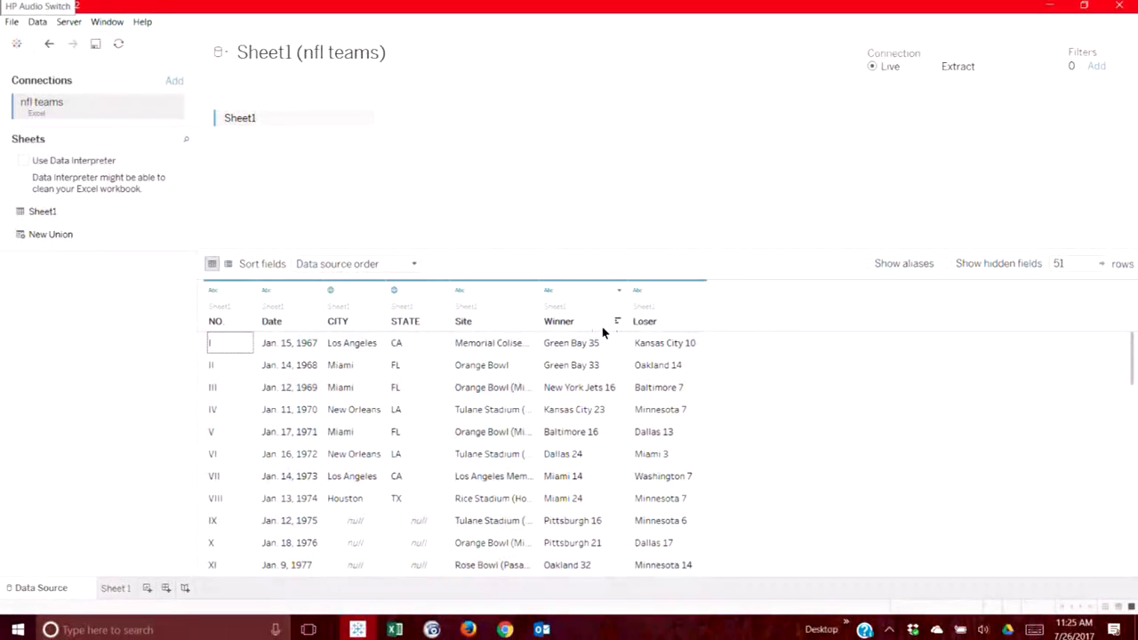
Check the workbook in Excel, return to Tableau and reload the data source to compare the two.
{"action": "left_click", "coordinate": [397, 631]}
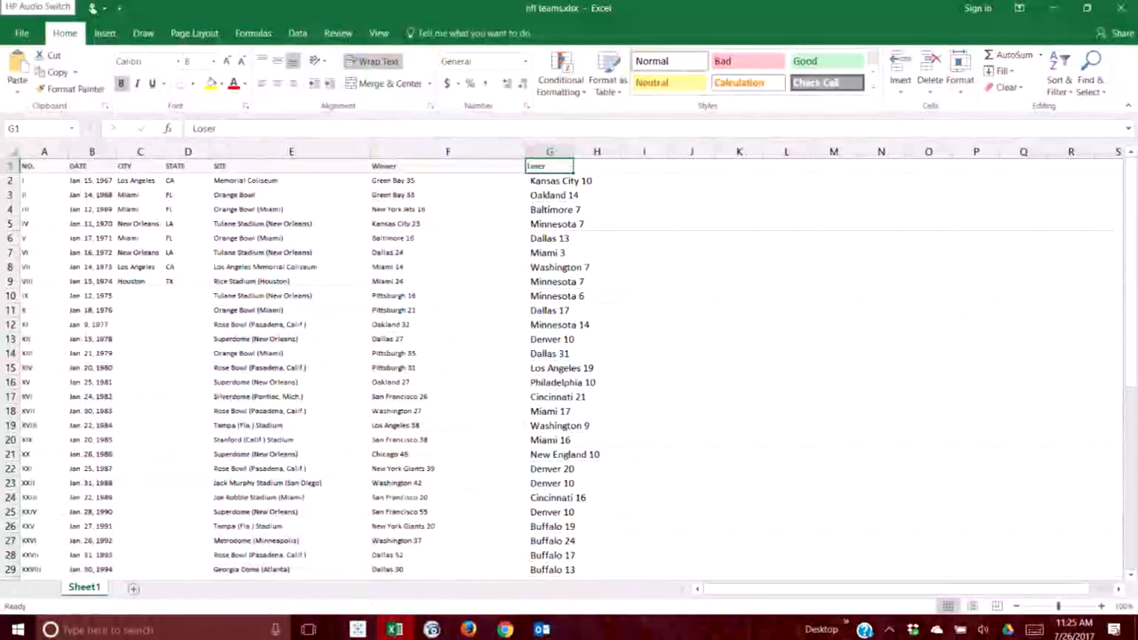
{"action": "left_click", "coordinate": [358, 629]}
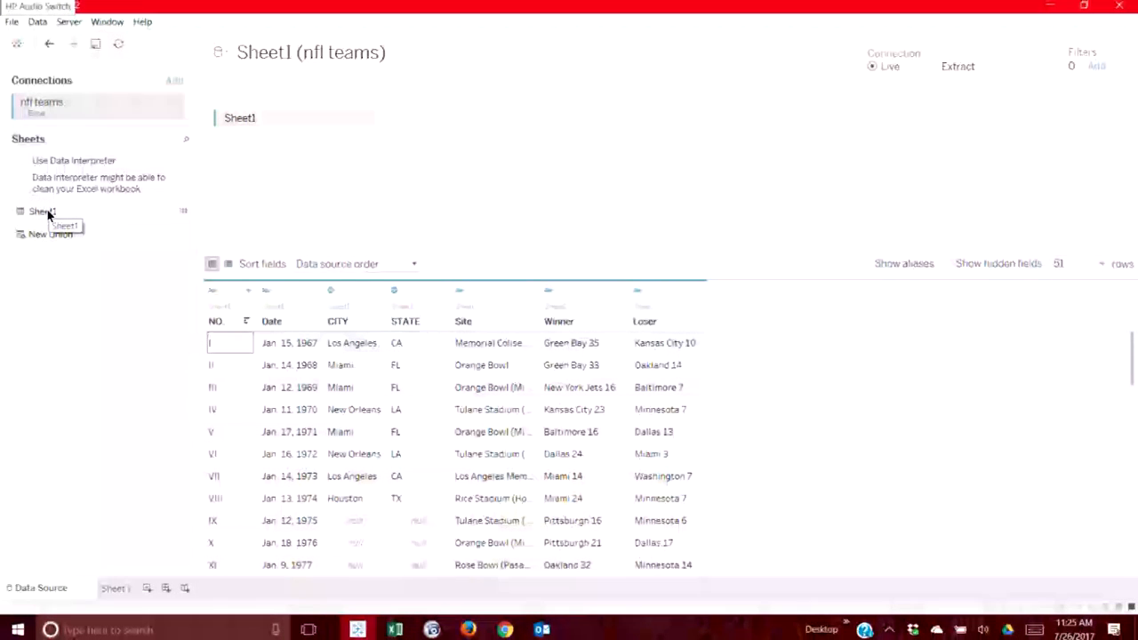
{"action": "left_click", "coordinate": [118, 45]}
{"action": "left_click", "coordinate": [119, 49]}
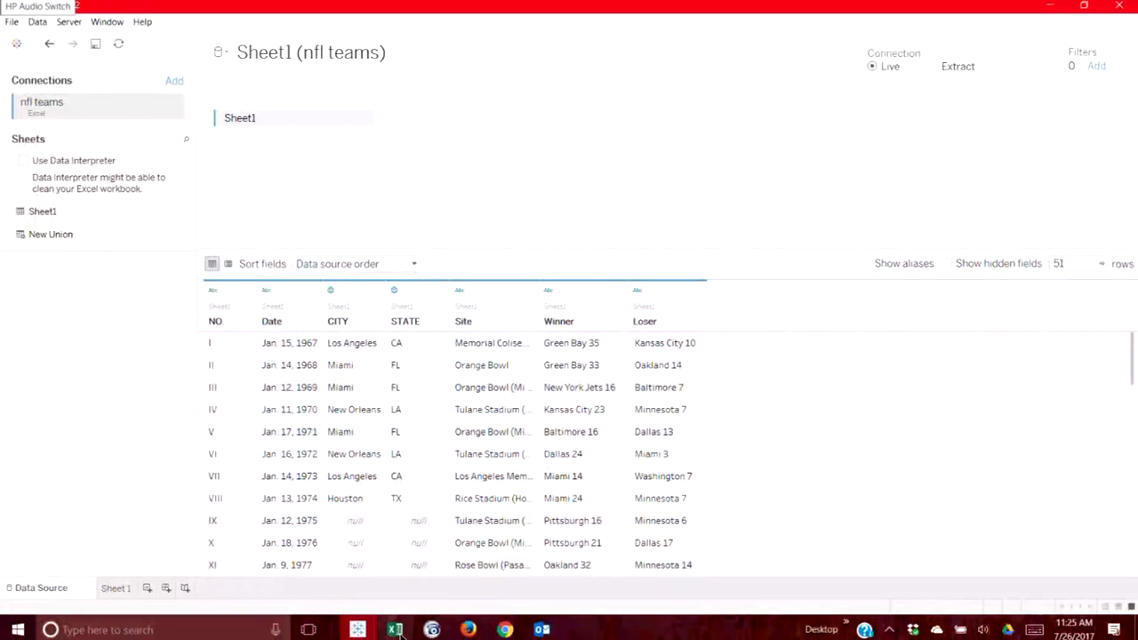
{"action": "mouse_move", "coordinate": [397, 631]}
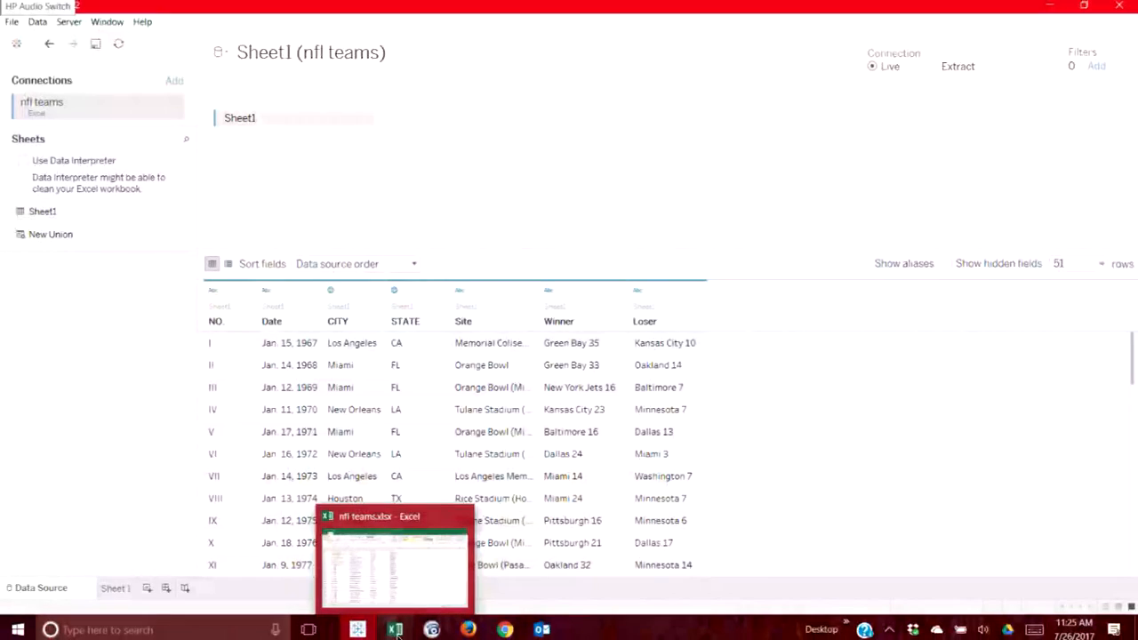
{"action": "left_click", "coordinate": [118, 591]}
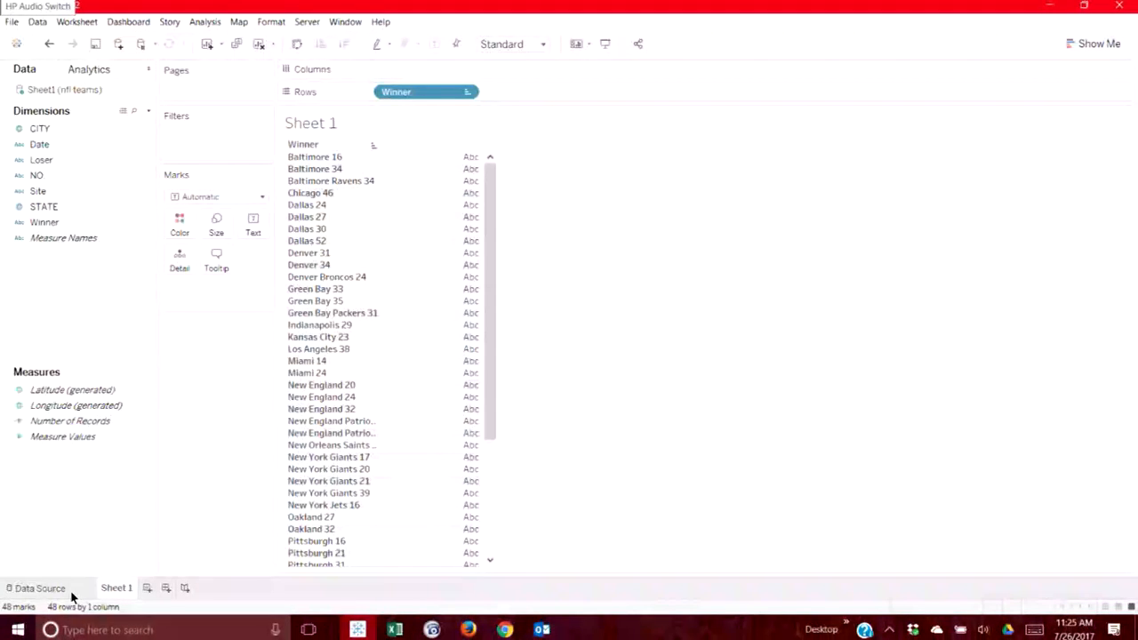
{"action": "left_click", "coordinate": [66, 589]}
{"action": "mouse_move", "coordinate": [391, 629]}
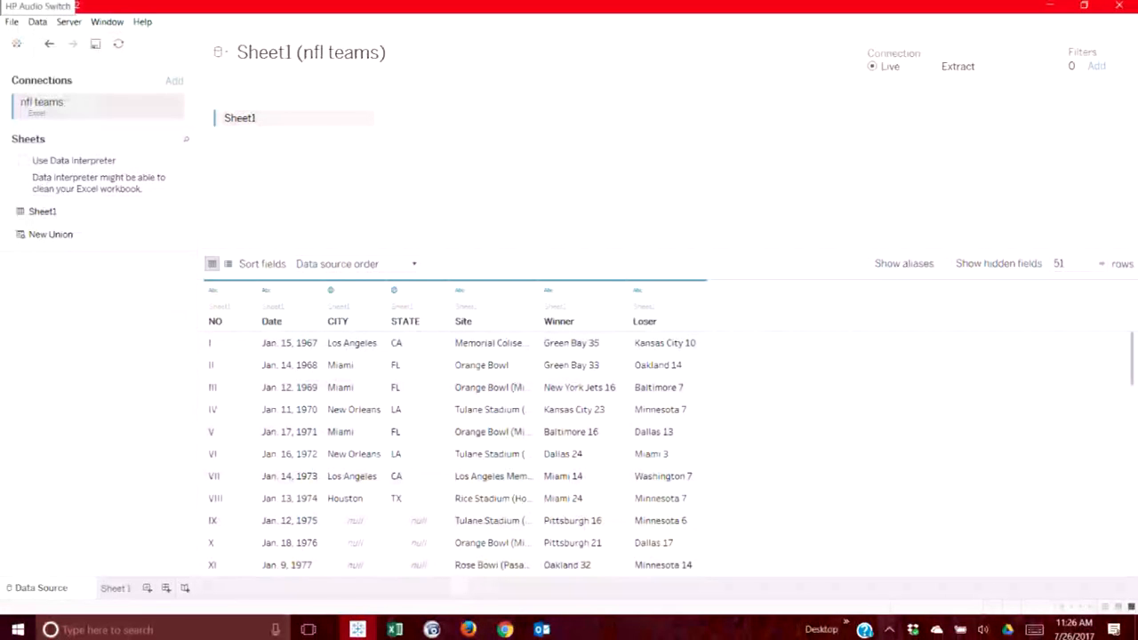
{"action": "right_click", "coordinate": [863, 632]}
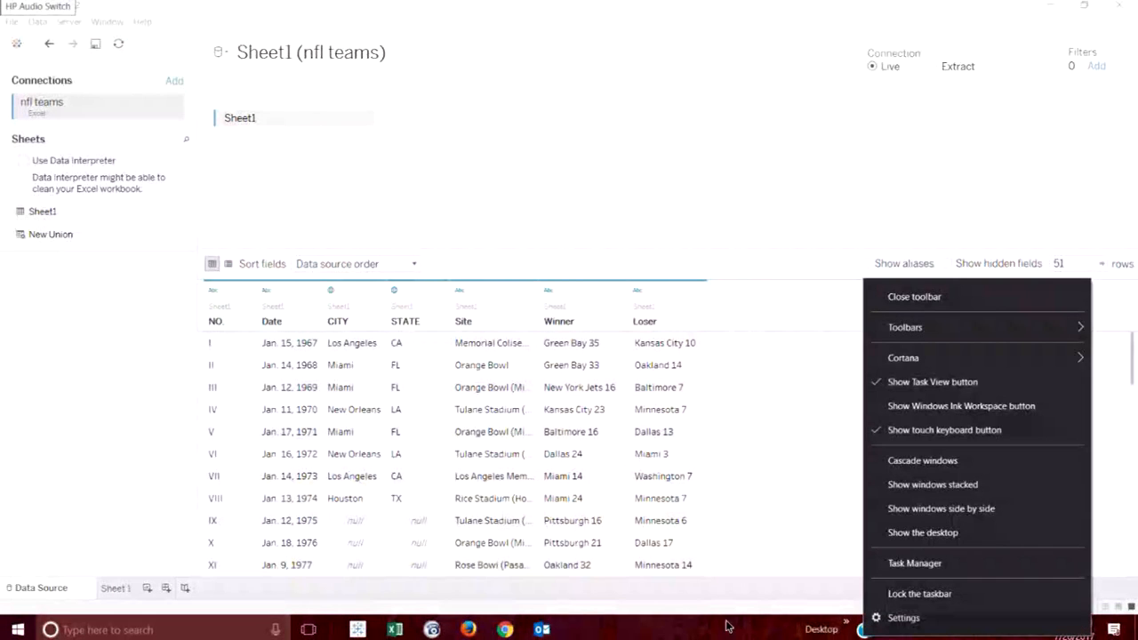
{"action": "left_click", "coordinate": [727, 628]}
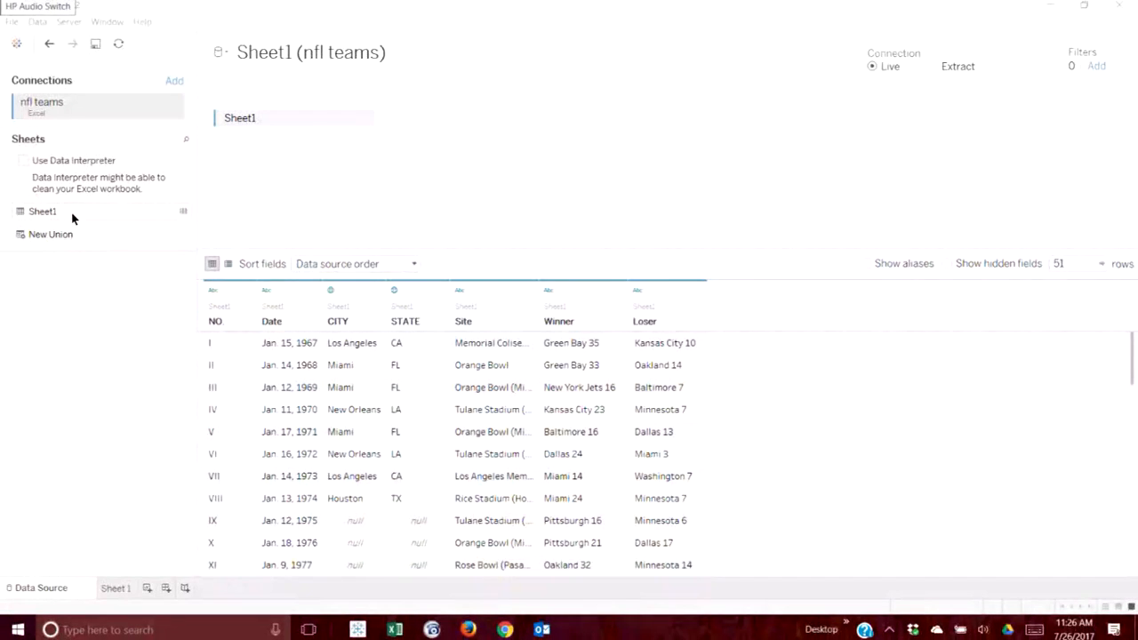
Switch to Excel and rename the Sheet1 worksheet as superbowl.
{"action": "left_click", "coordinate": [395, 629]}
{"action": "right_click", "coordinate": [94, 589]}
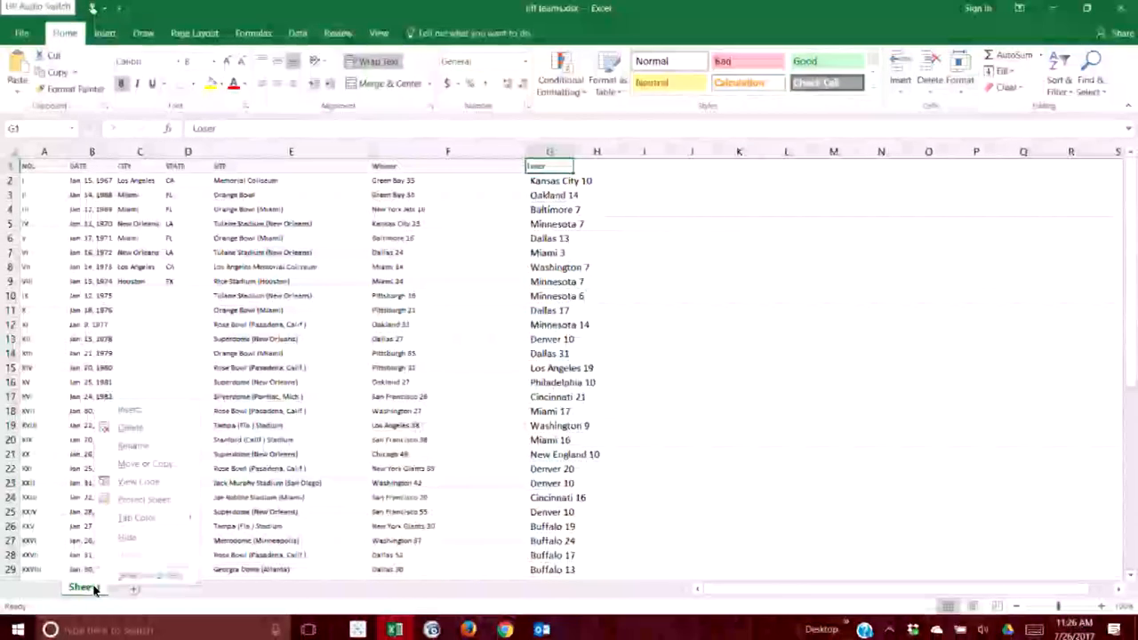
{"action": "left_click", "coordinate": [138, 451]}
{"action": "key", "text": "BackSpace"}
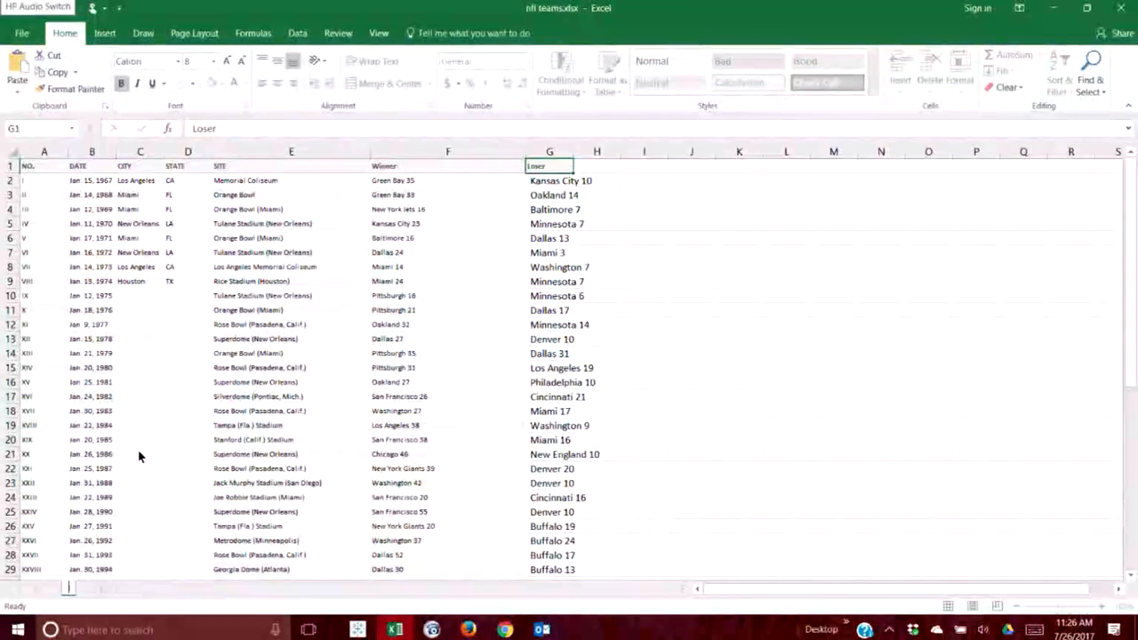
{"action": "type", "text": "superbowl"}
{"action": "key", "text": "Return"}
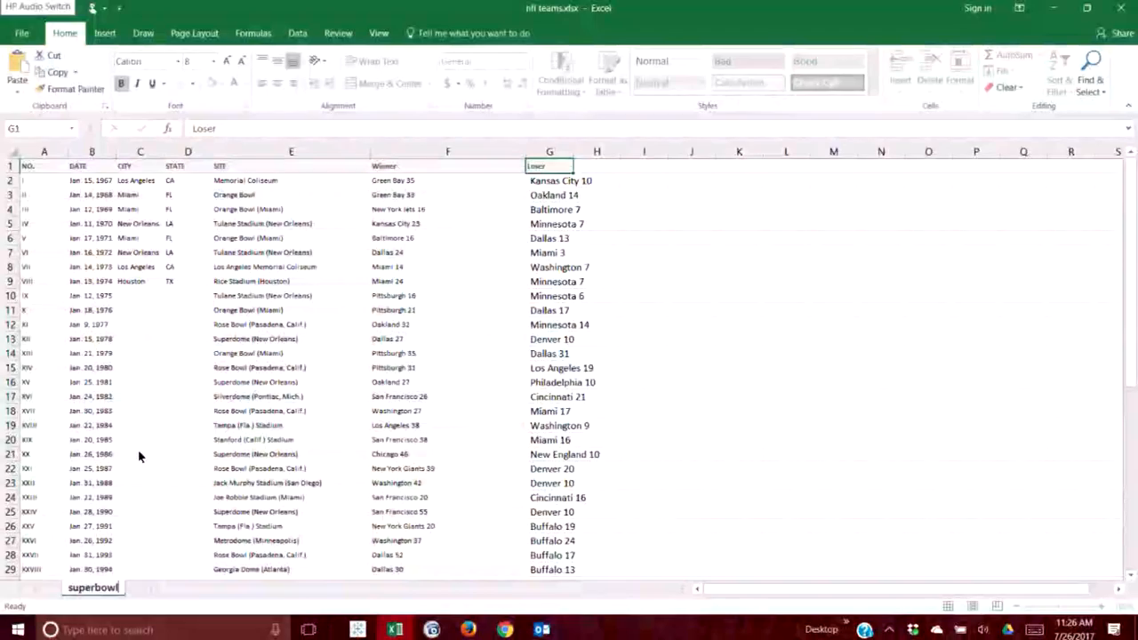
Save the nfl teams workbook, switch to Tableau and refresh the data source.
{"action": "left_click", "coordinate": [21, 33]}
{"action": "left_click", "coordinate": [24, 139]}
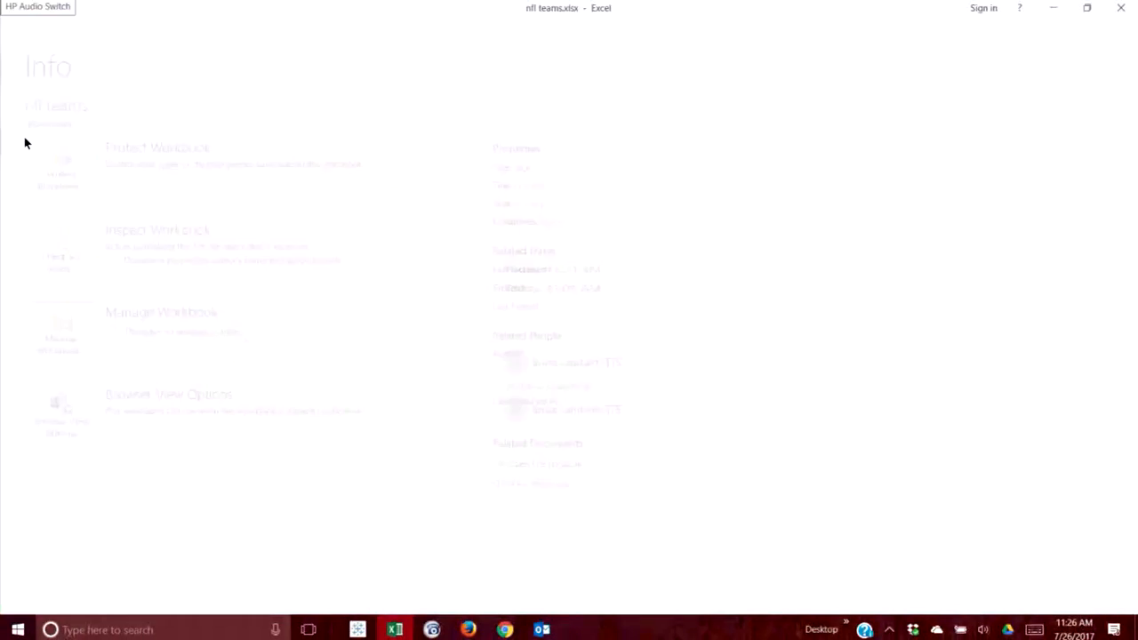
{"action": "left_click", "coordinate": [361, 629]}
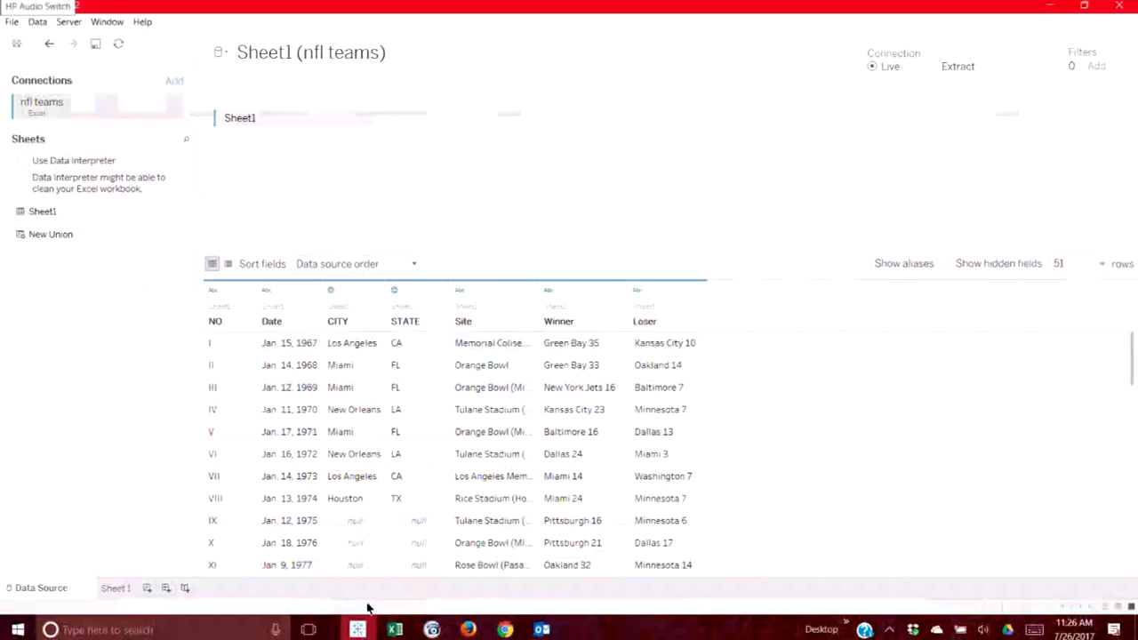
{"action": "left_click", "coordinate": [118, 45]}
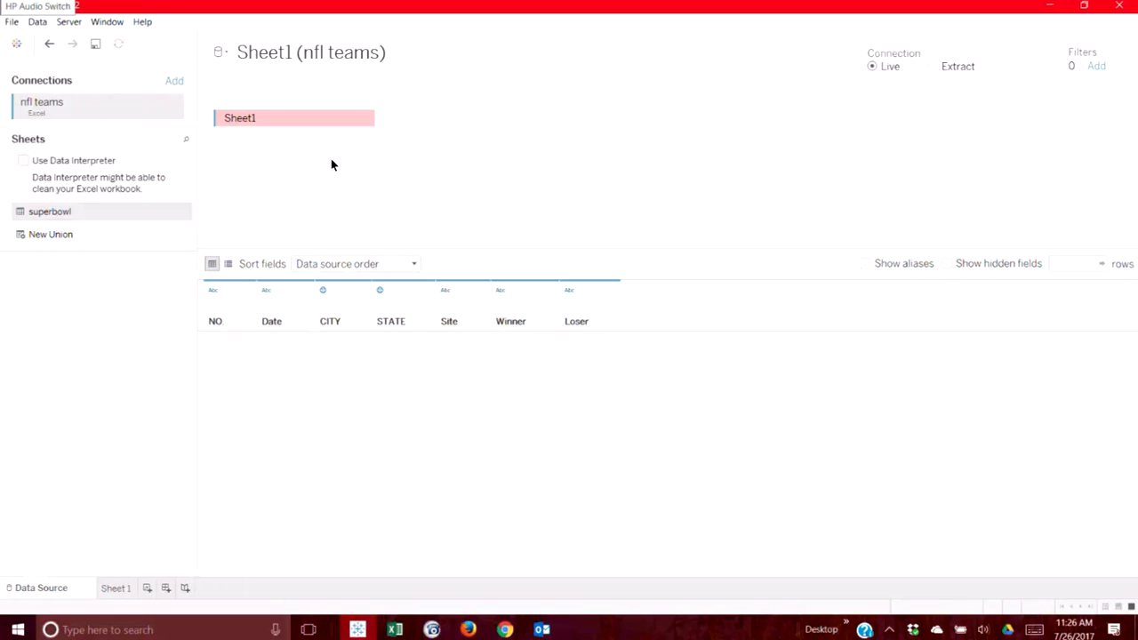
Replace the Sheet1 table with the superbowl sheet in the nfl teams data source.
{"action": "left_click", "coordinate": [362, 122]}
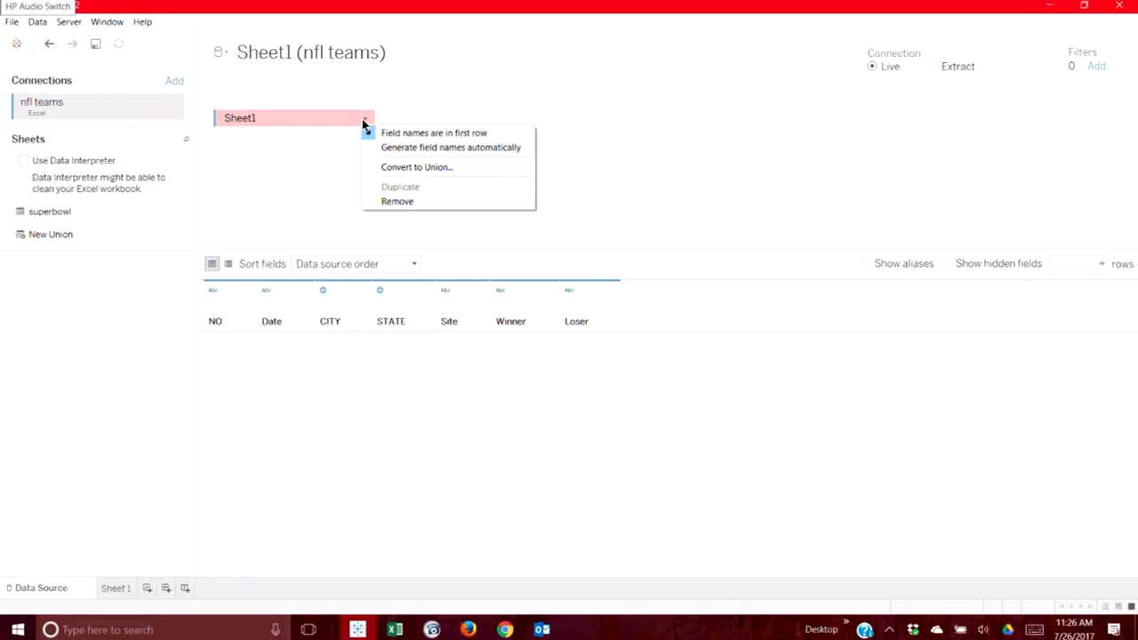
{"action": "left_click", "coordinate": [398, 198]}
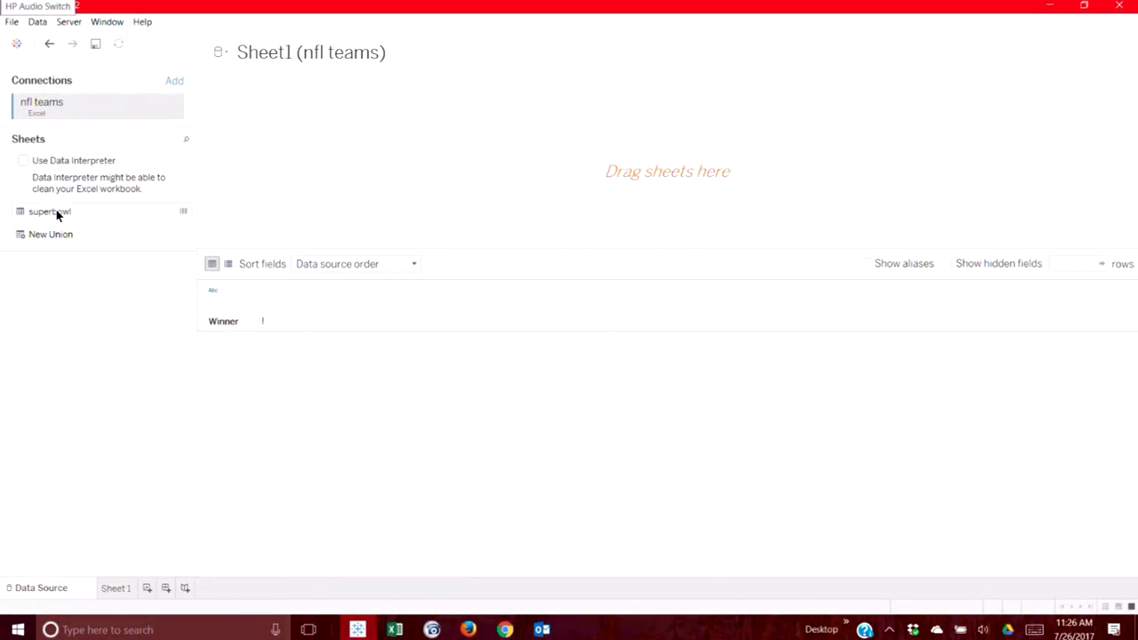
{"action": "left_click_drag", "start_coordinate": [55, 211], "coordinate": [56, 214]}
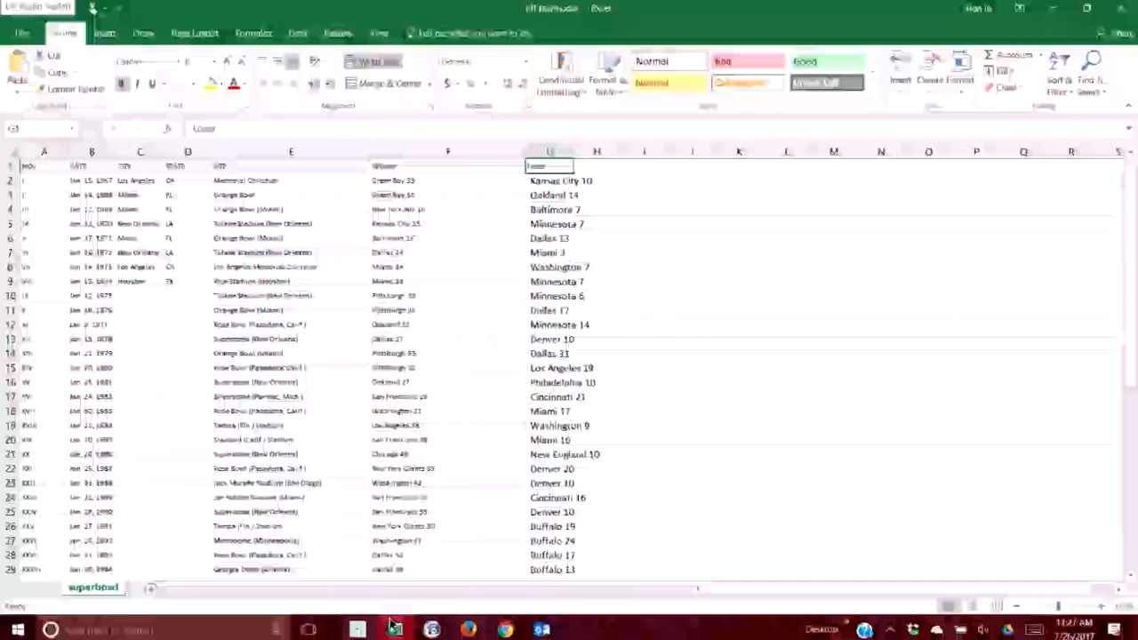
{"action": "left_click", "coordinate": [355, 632]}
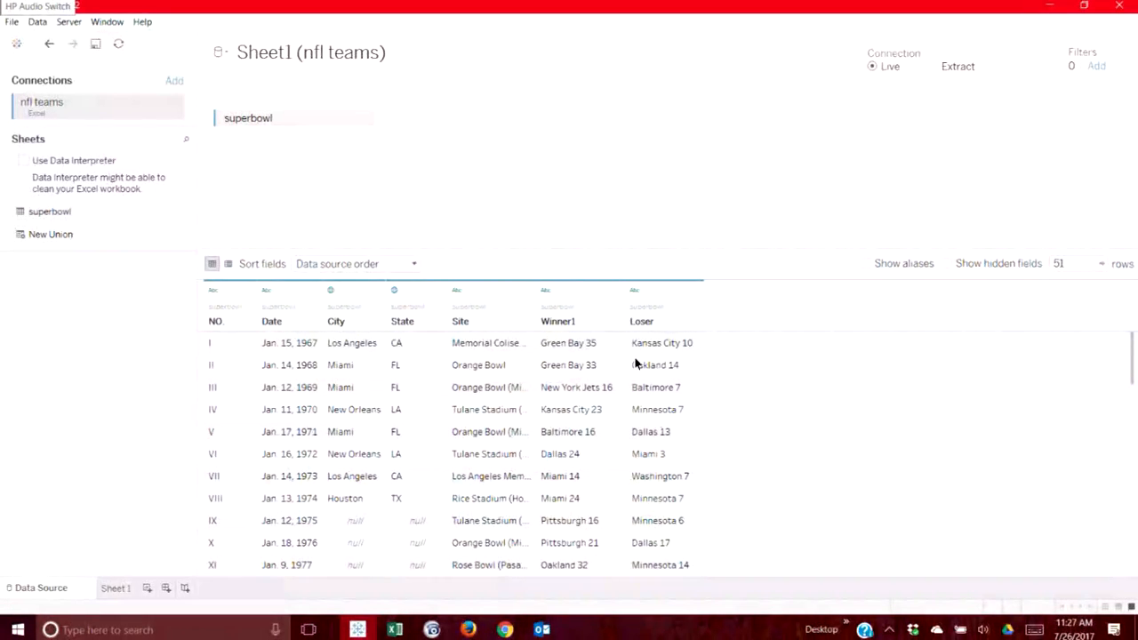
Try to split off the last 1 column of the Winner1 field with a custom split.
{"action": "left_click", "coordinate": [593, 311]}
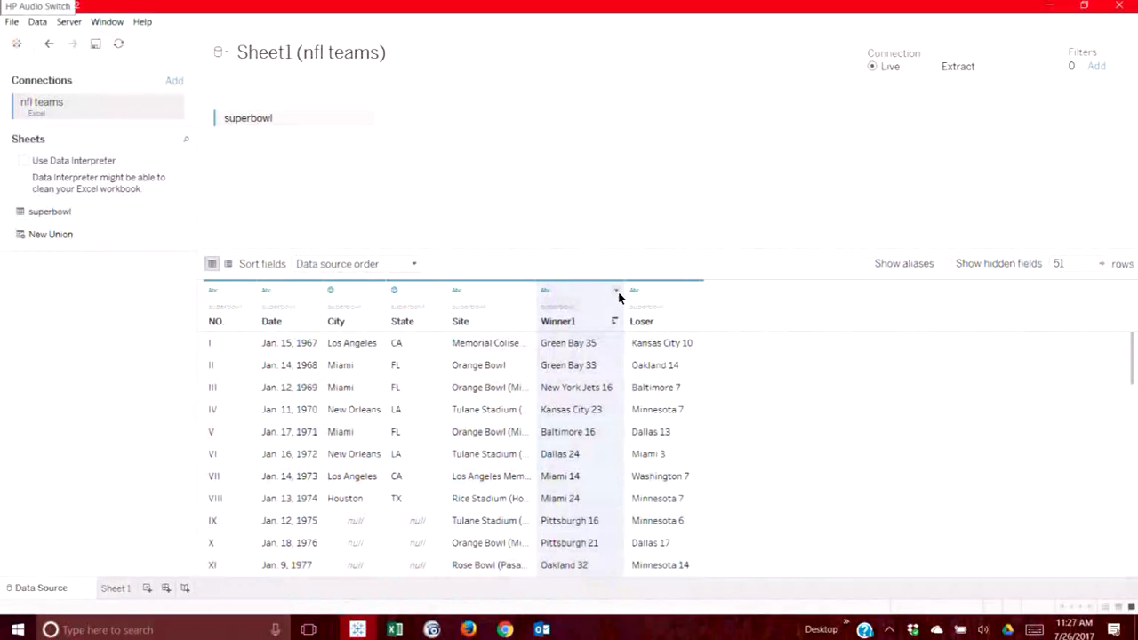
{"action": "left_click", "coordinate": [616, 291]}
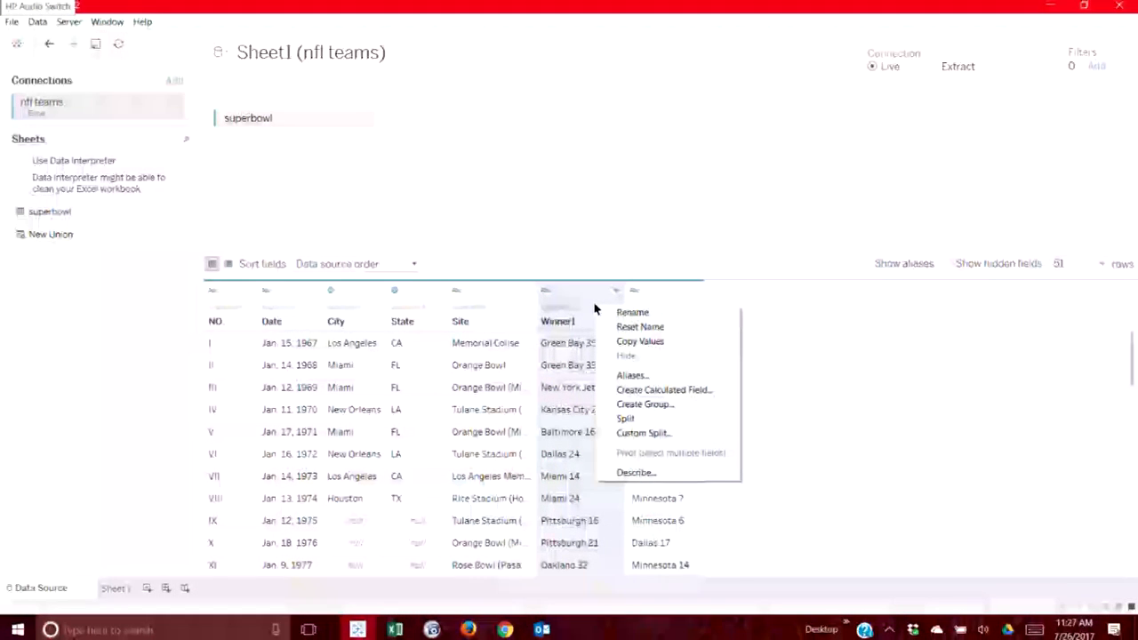
{"action": "left_click", "coordinate": [650, 434]}
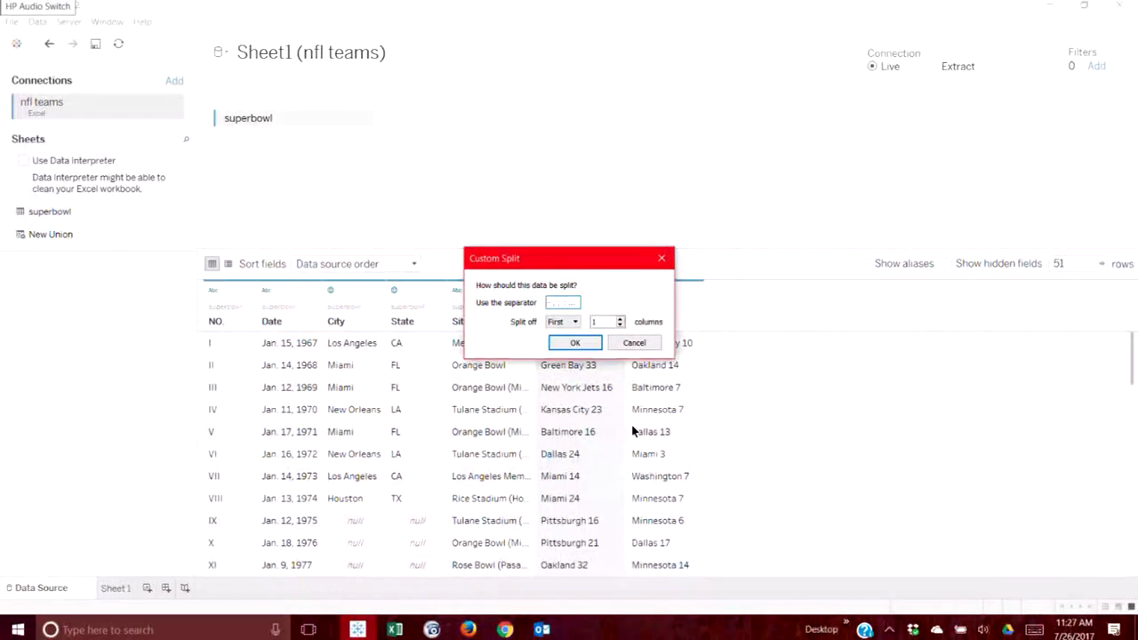
{"action": "left_click", "coordinate": [571, 323]}
{"action": "left_click", "coordinate": [556, 344]}
{"action": "left_click", "coordinate": [584, 344]}
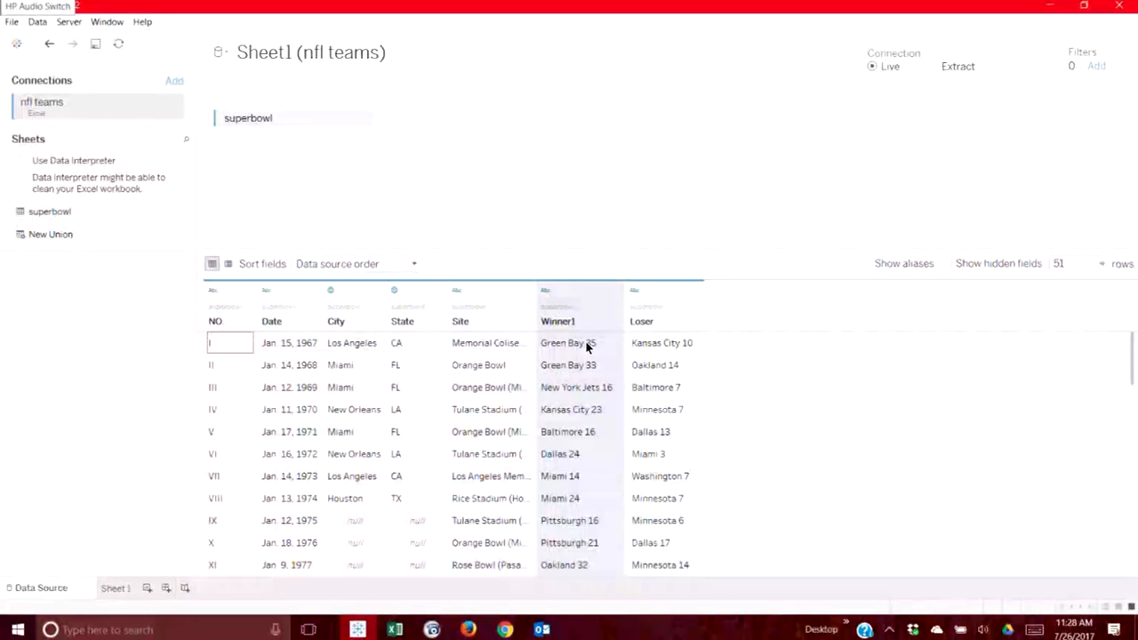
{"action": "scroll", "coordinate": [612, 342], "scroll_direction": "down", "scroll_amount": 2}
{"action": "scroll", "coordinate": [612, 343], "scroll_direction": "up", "scroll_amount": 2}
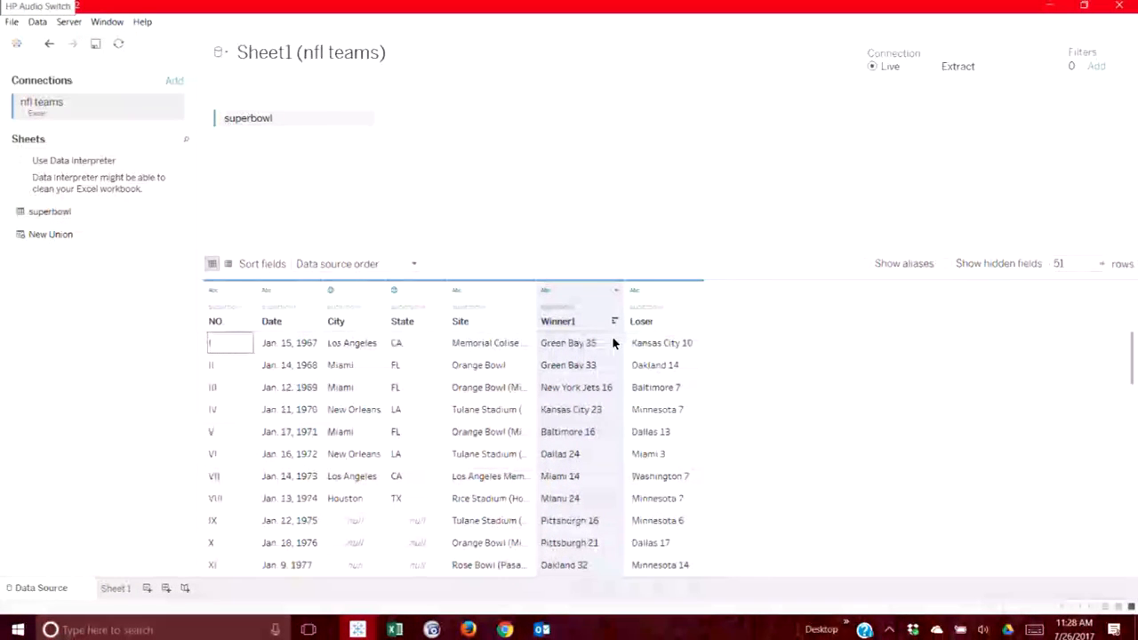
{"action": "left_click", "coordinate": [615, 290]}
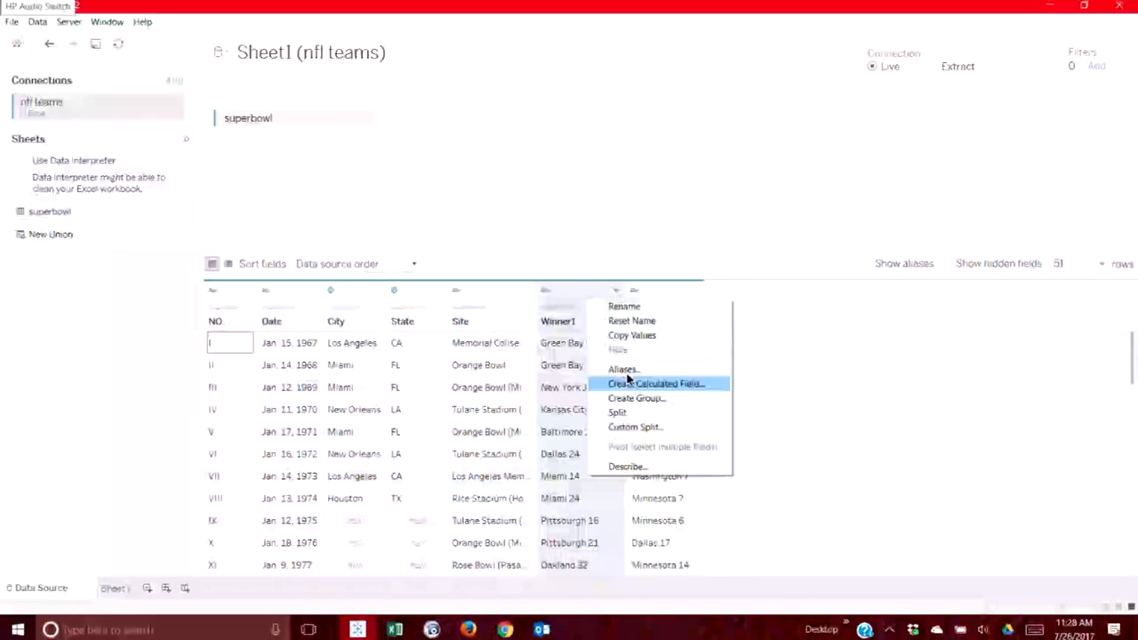
{"action": "left_click", "coordinate": [636, 426]}
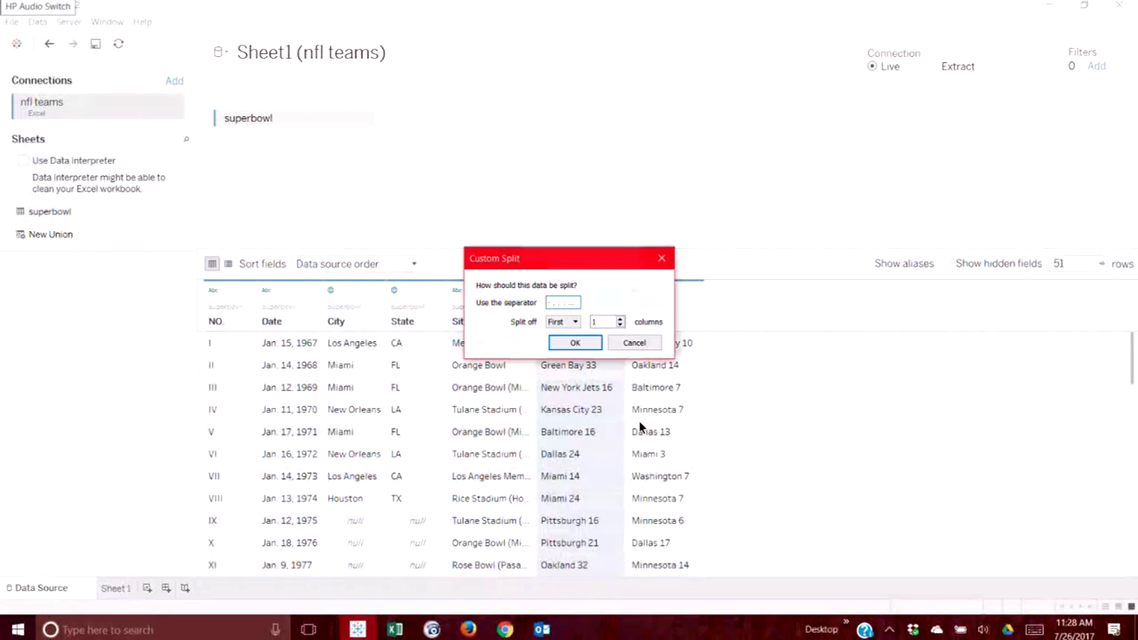
{"action": "left_click", "coordinate": [561, 322]}
{"action": "left_click", "coordinate": [561, 343]}
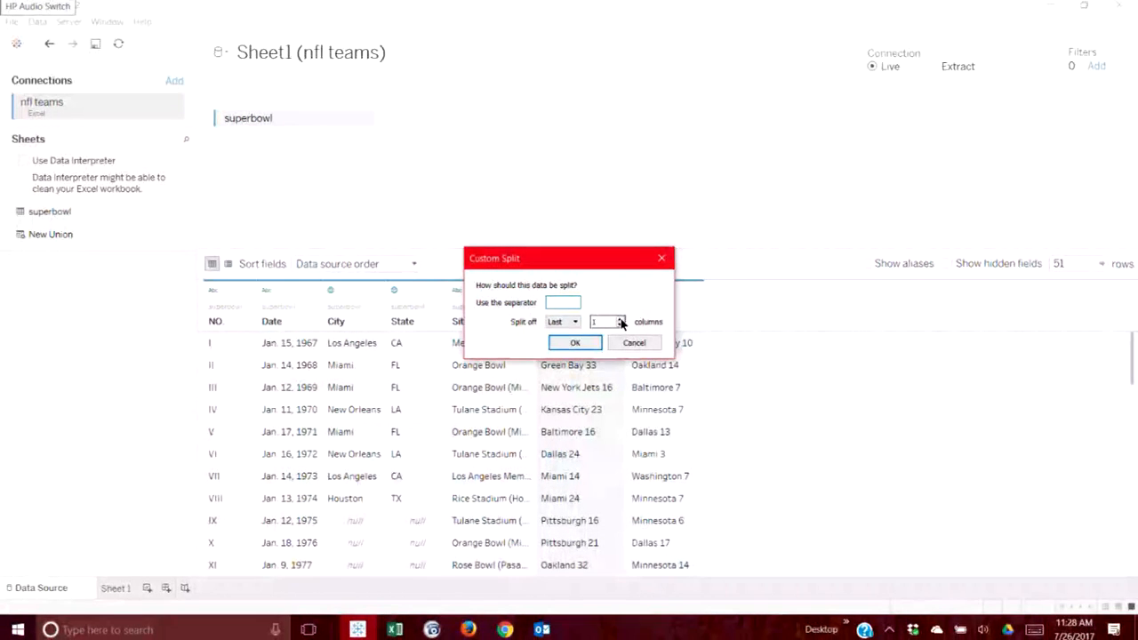
{"action": "left_click", "coordinate": [618, 341]}
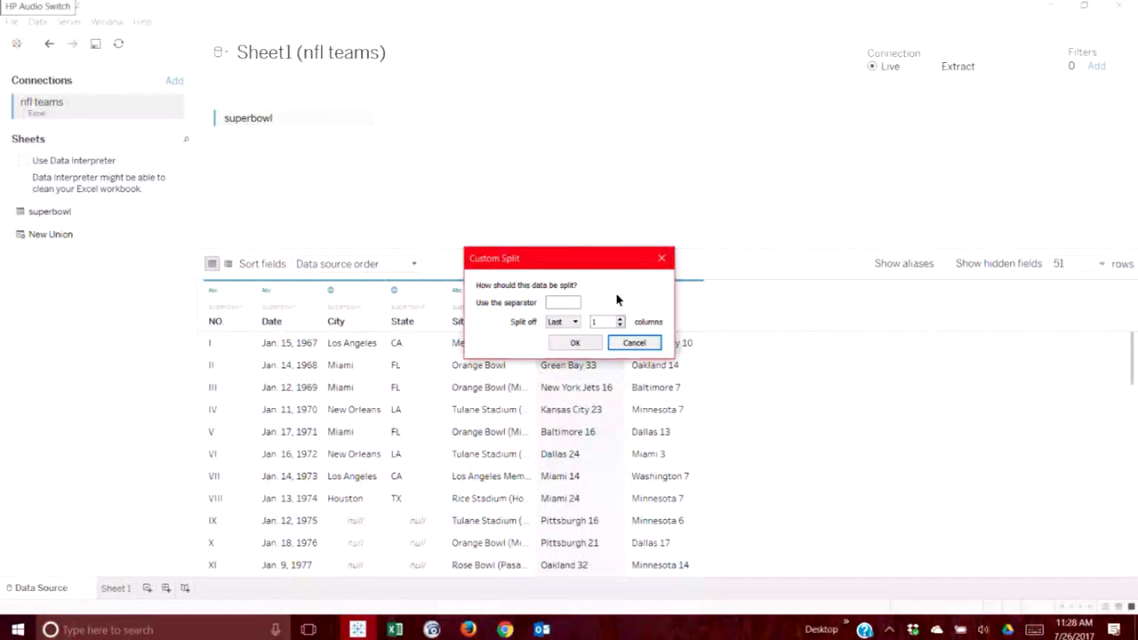
{"action": "left_click", "coordinate": [619, 343]}
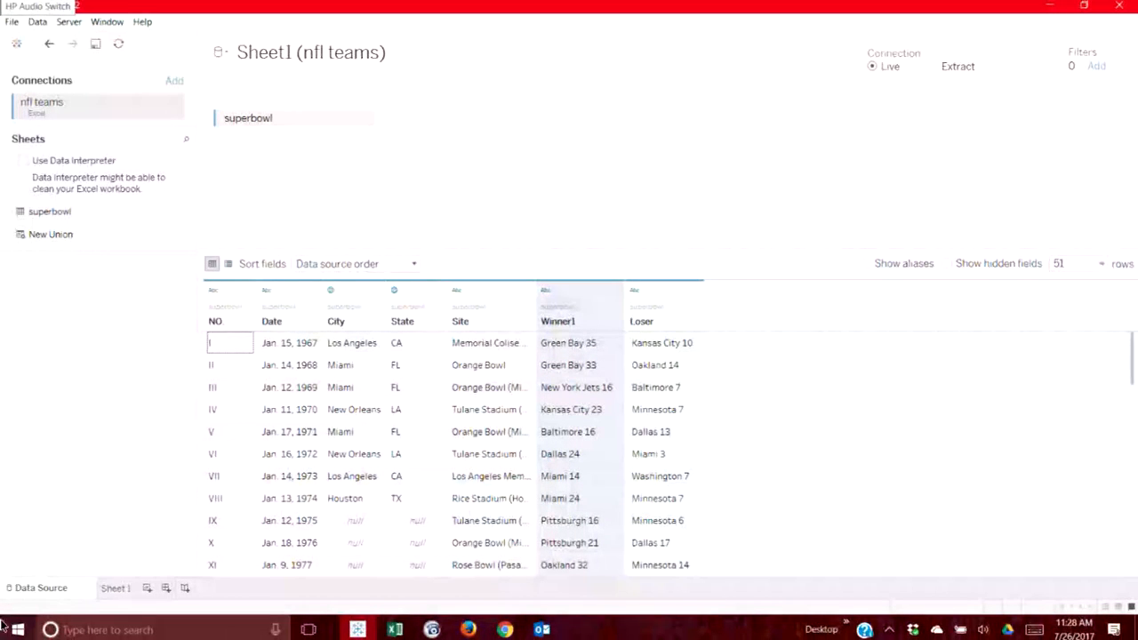
Create a new worksheet and map the State field, adding City as the color of the marks.
{"action": "left_click", "coordinate": [123, 586]}
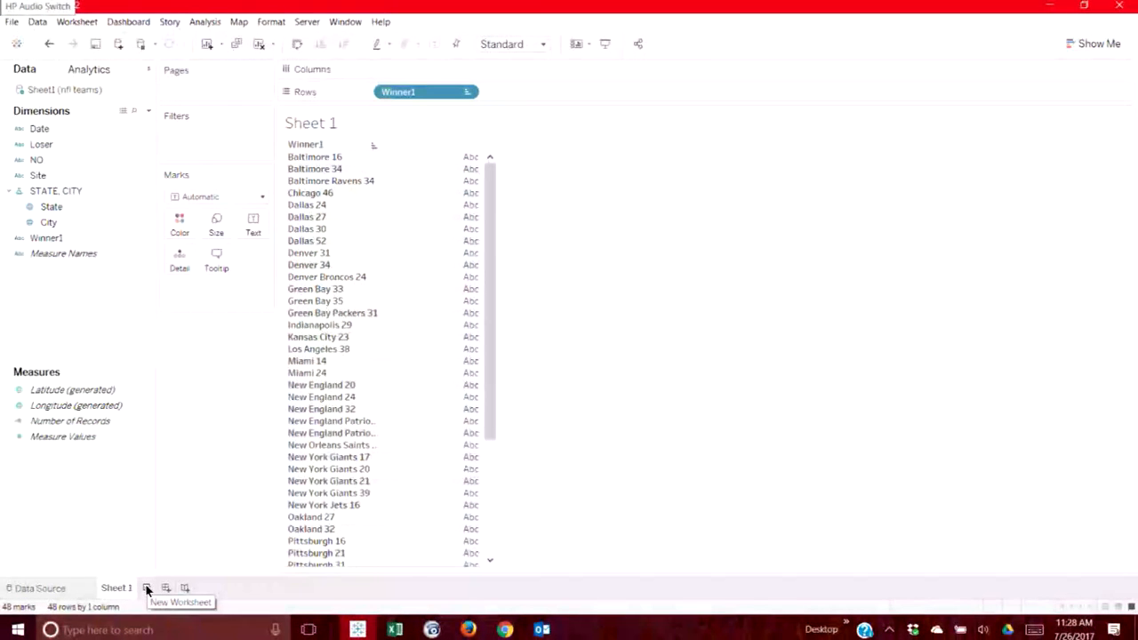
{"action": "left_click", "coordinate": [148, 589]}
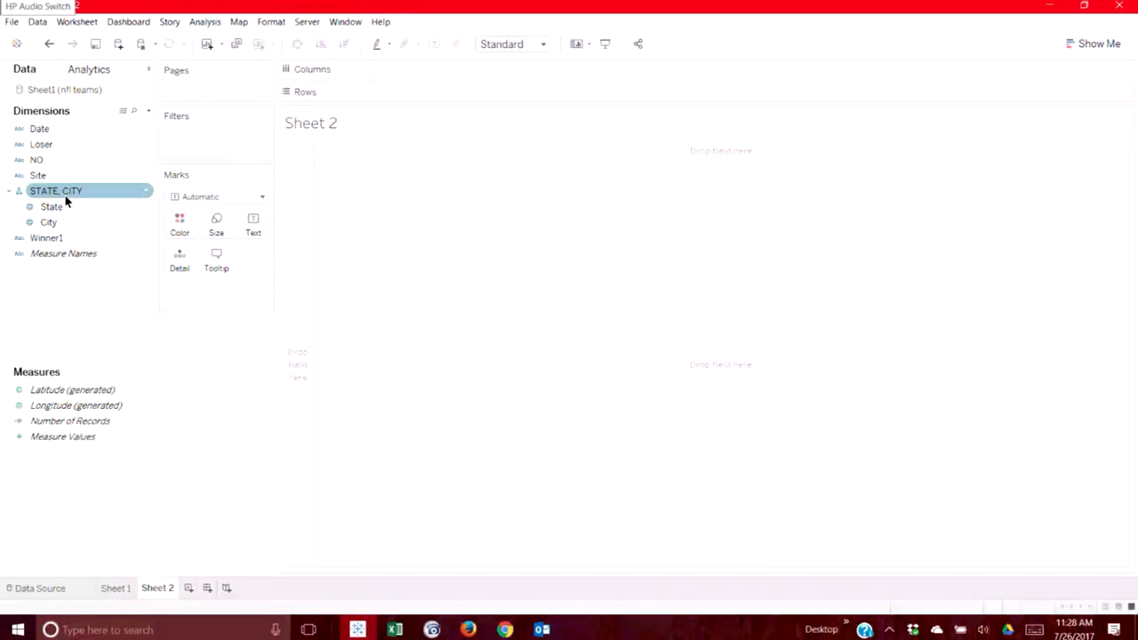
{"action": "left_click_drag", "start_coordinate": [59, 204], "coordinate": [345, 238]}
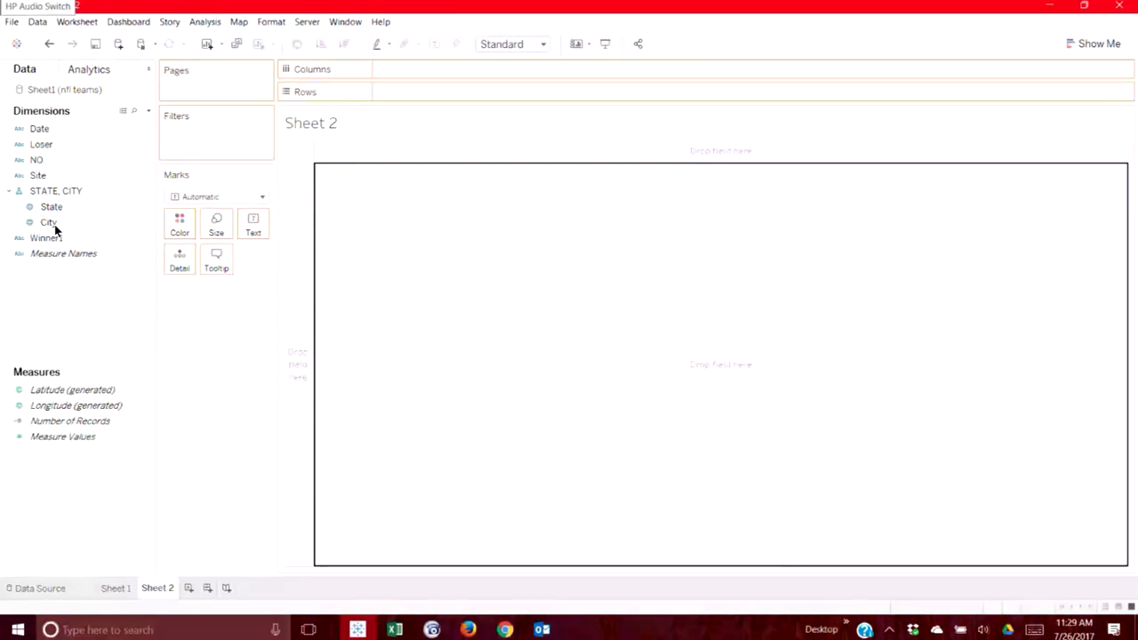
{"action": "left_click_drag", "start_coordinate": [54, 229], "coordinate": [444, 312]}
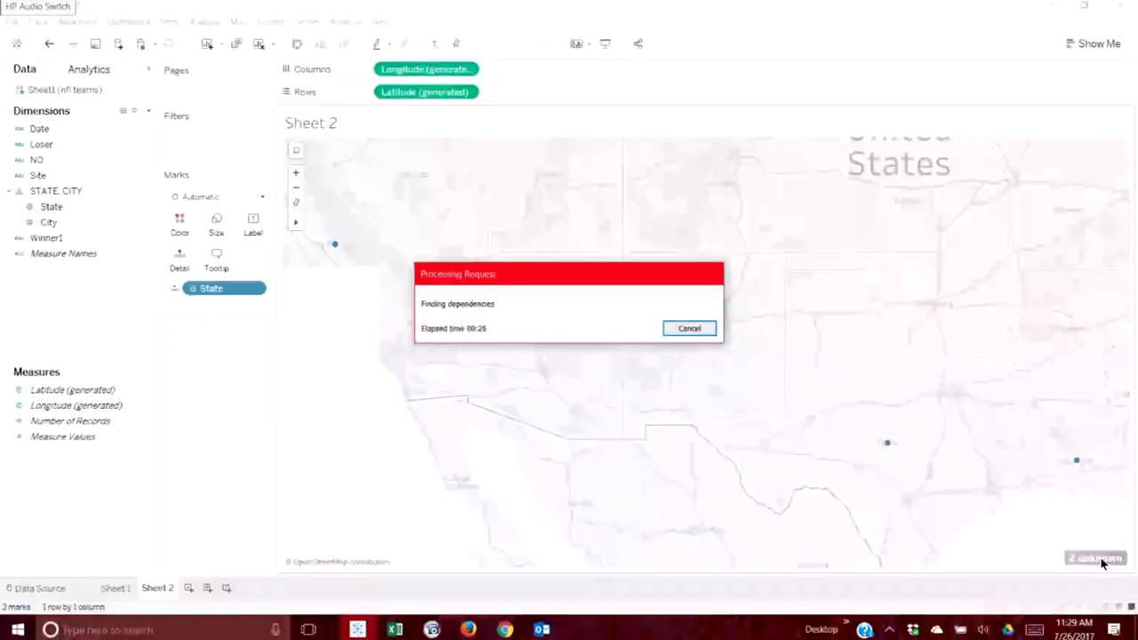
{"action": "left_click", "coordinate": [689, 328]}
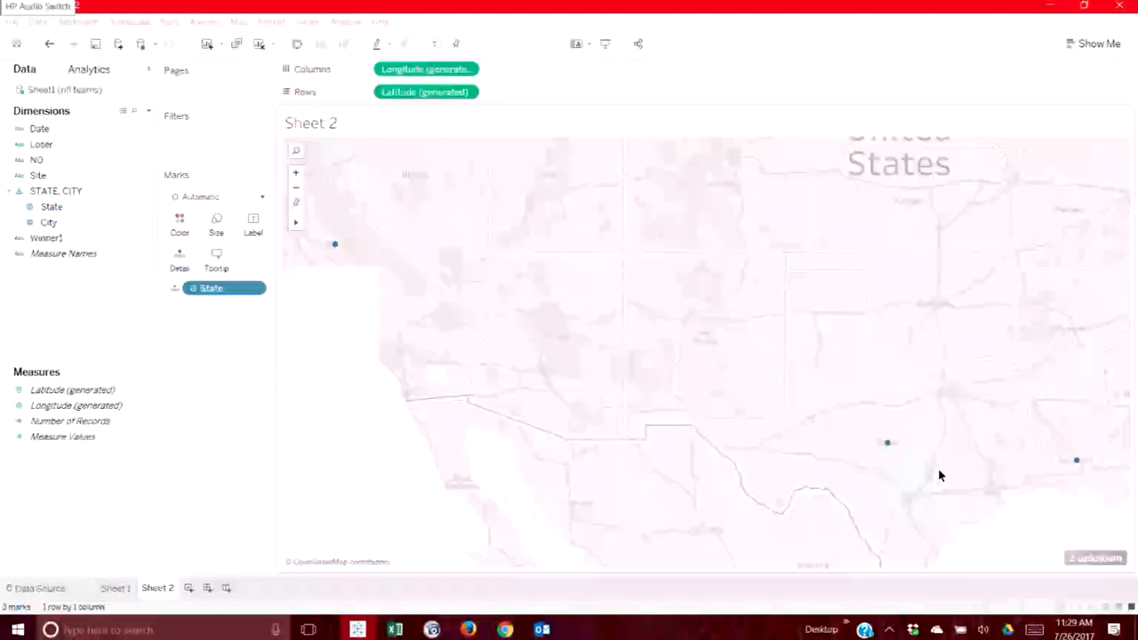
{"action": "left_click", "coordinate": [217, 289]}
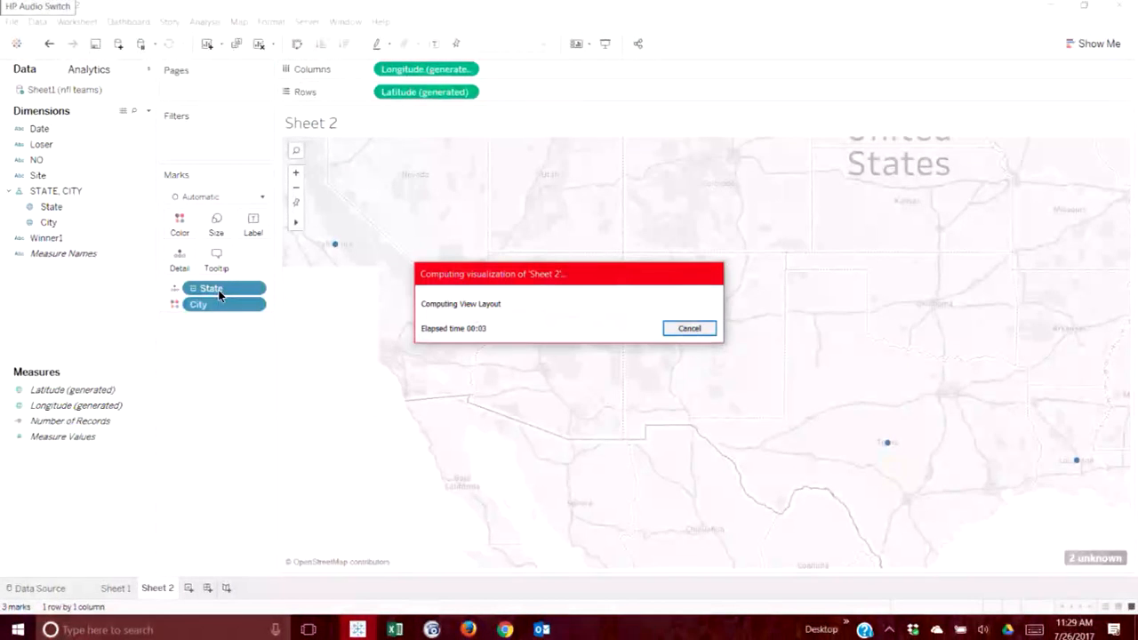
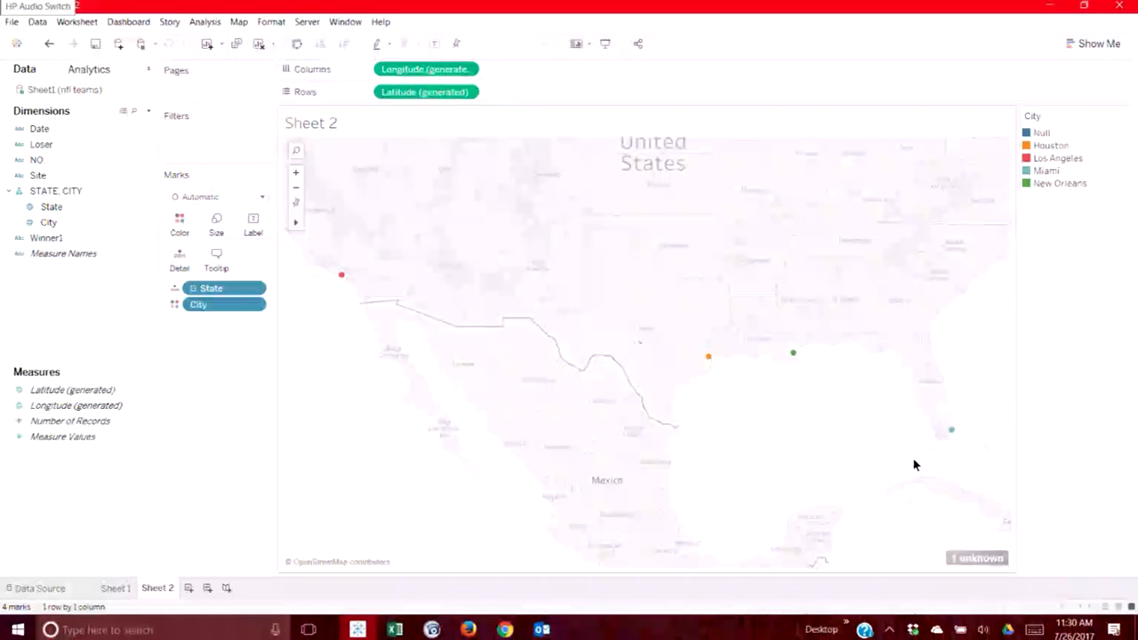
Check the city marks on the map and examine the unmatched City and State/Province locations without editing them.
{"action": "mouse_move", "coordinate": [952, 432]}
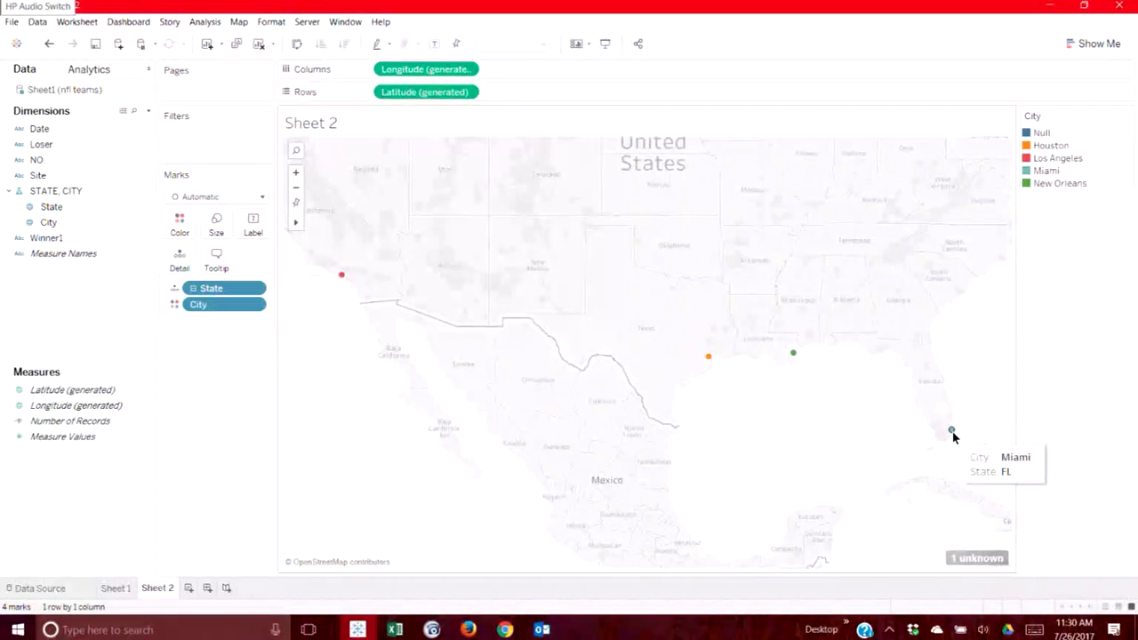
{"action": "mouse_move", "coordinate": [794, 360]}
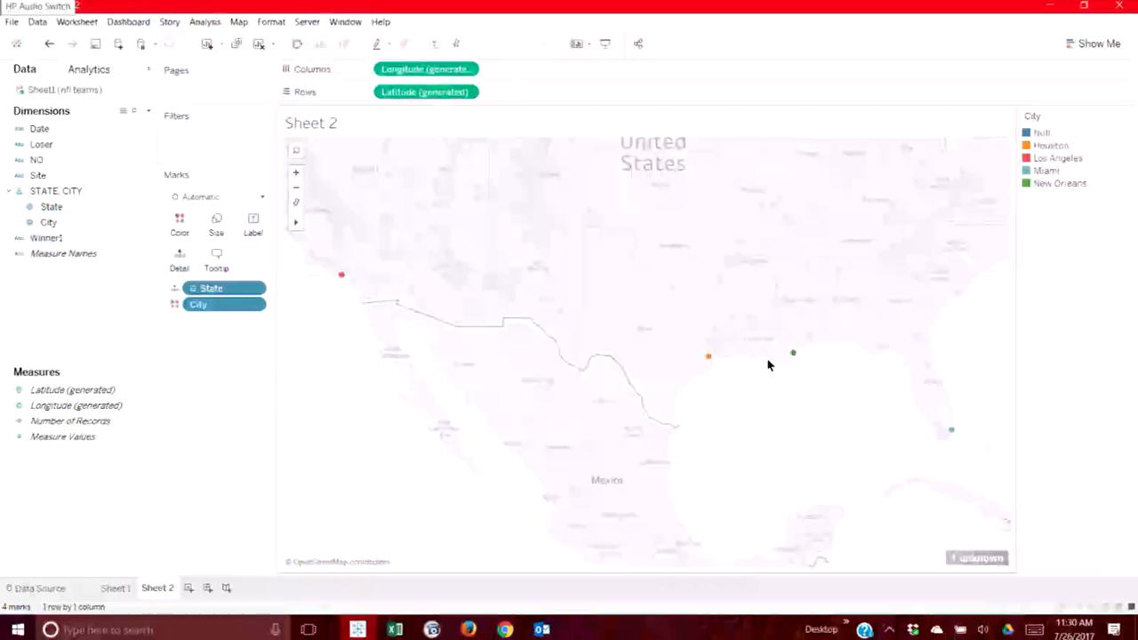
{"action": "mouse_move", "coordinate": [345, 286]}
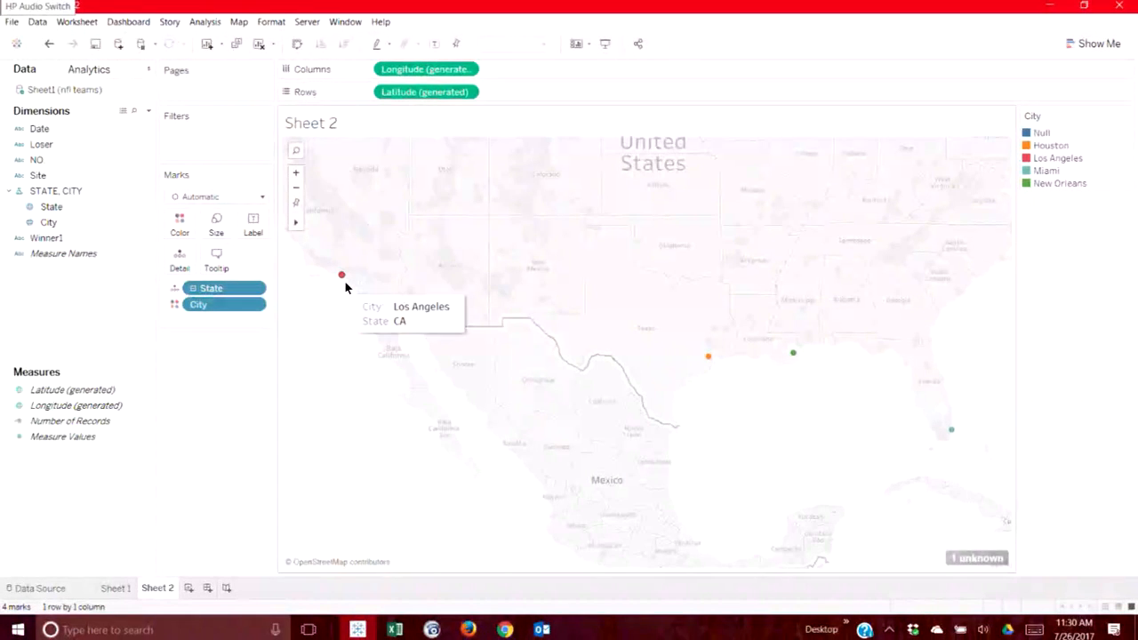
{"action": "left_click", "coordinate": [975, 560]}
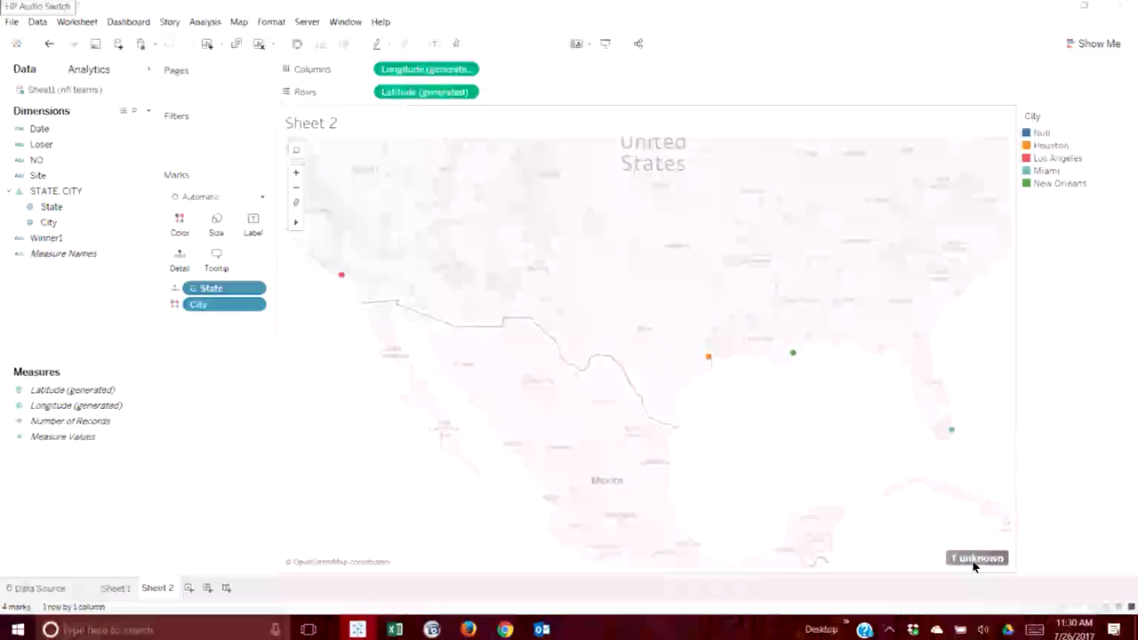
{"action": "left_click", "coordinate": [549, 274]}
{"action": "left_click", "coordinate": [550, 275]}
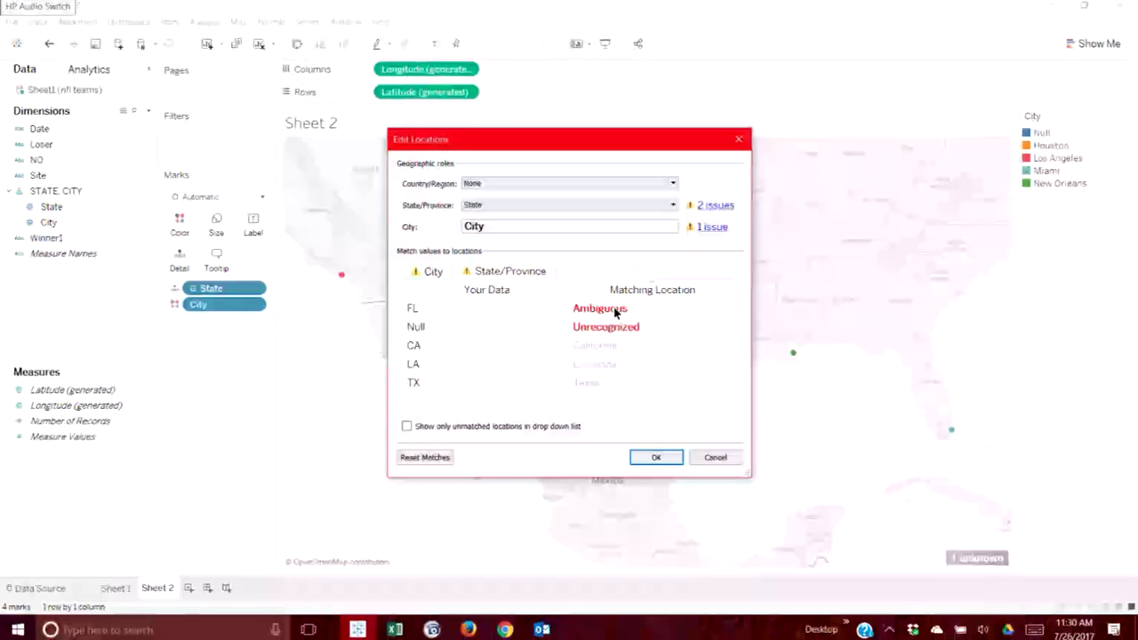
{"action": "left_click", "coordinate": [433, 272]}
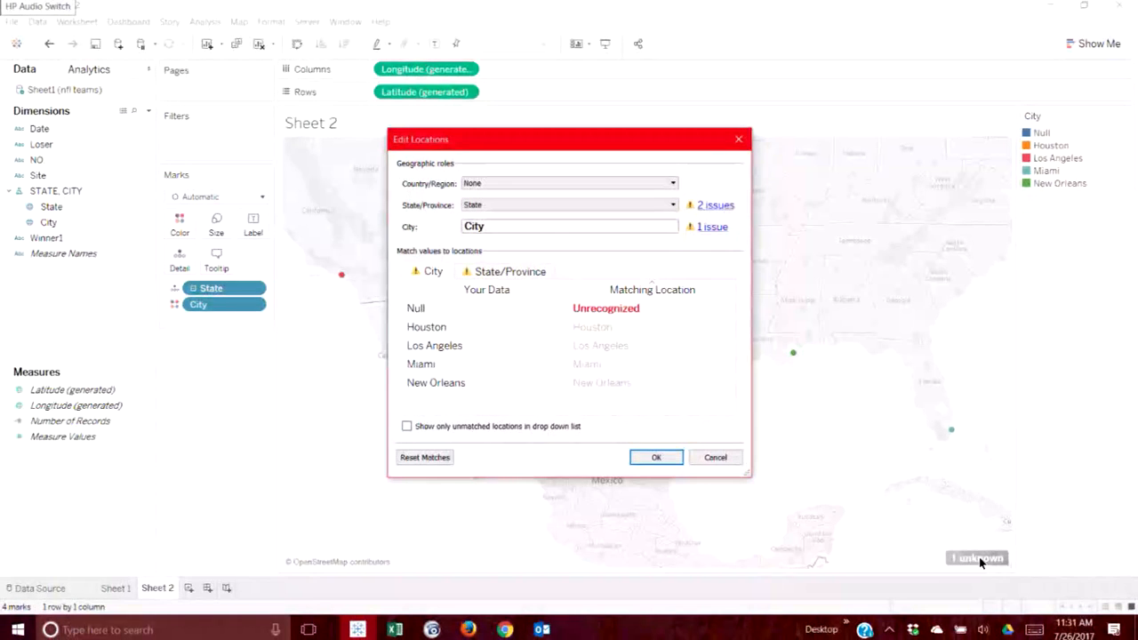
{"action": "left_click", "coordinate": [720, 458]}
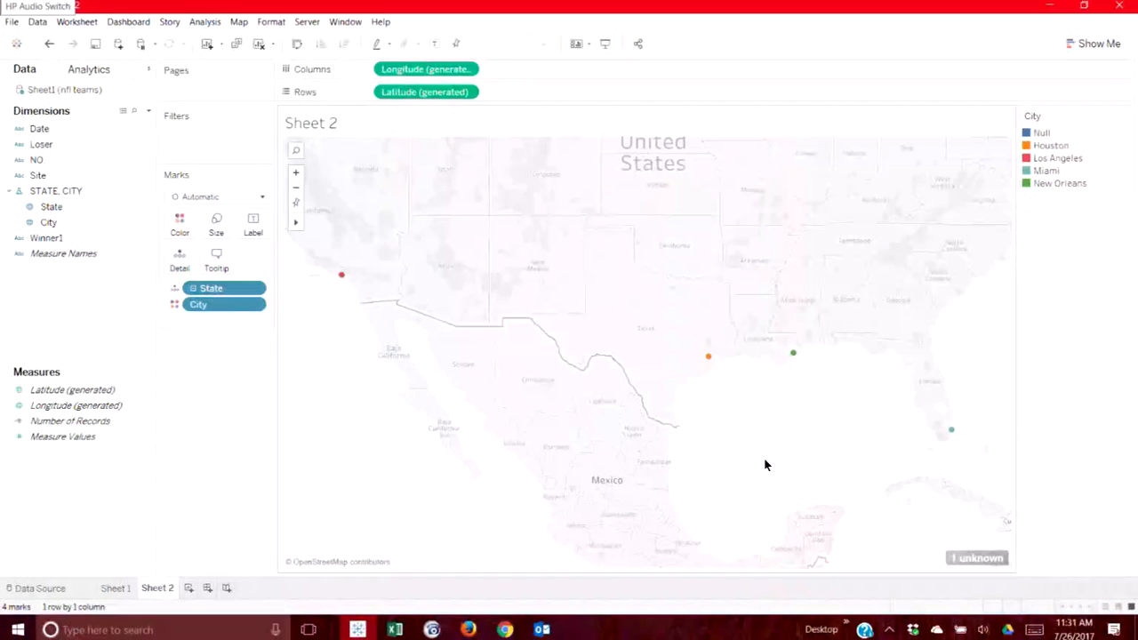
Remove the State field from the map's marks and check Los Angeles in the City legend.
{"action": "left_click", "coordinate": [254, 288]}
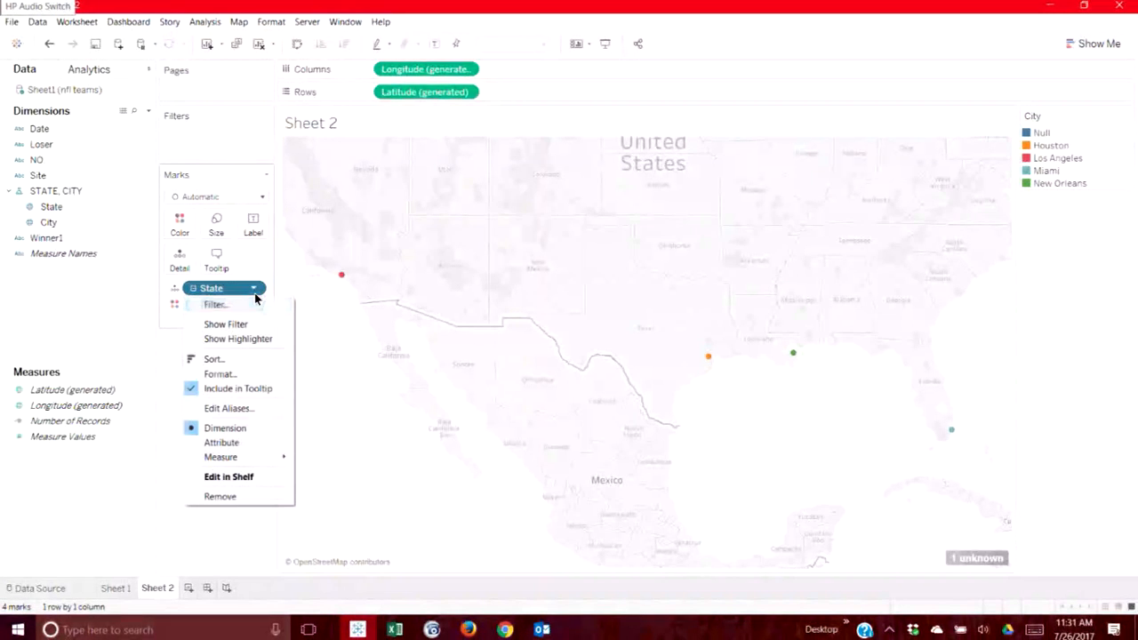
{"action": "left_click", "coordinate": [239, 496]}
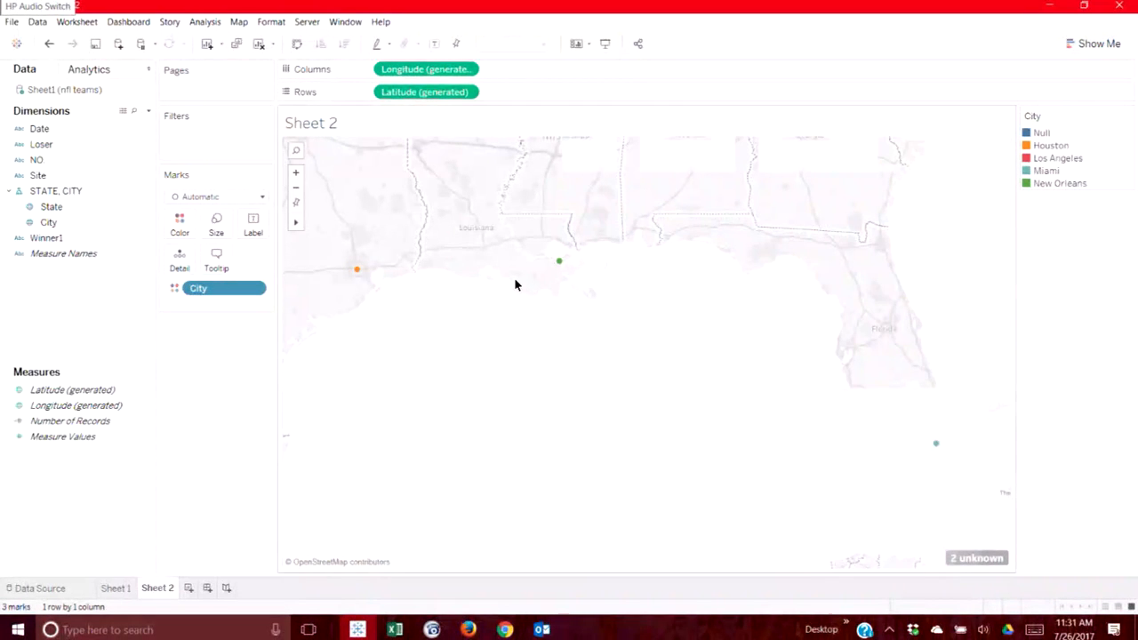
{"action": "left_click", "coordinate": [1048, 162]}
{"action": "left_click", "coordinate": [625, 430]}
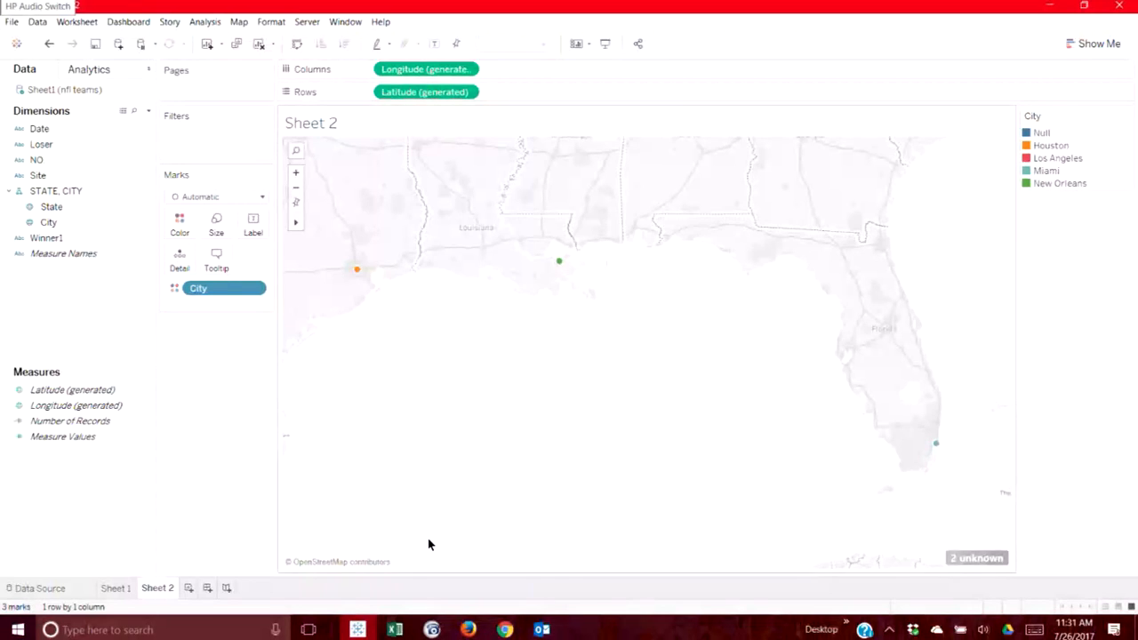
Edit the unknown City locations so that State/Province is taken from the State field.
{"action": "left_click", "coordinate": [966, 556]}
{"action": "left_click", "coordinate": [536, 266]}
{"action": "left_click", "coordinate": [576, 310]}
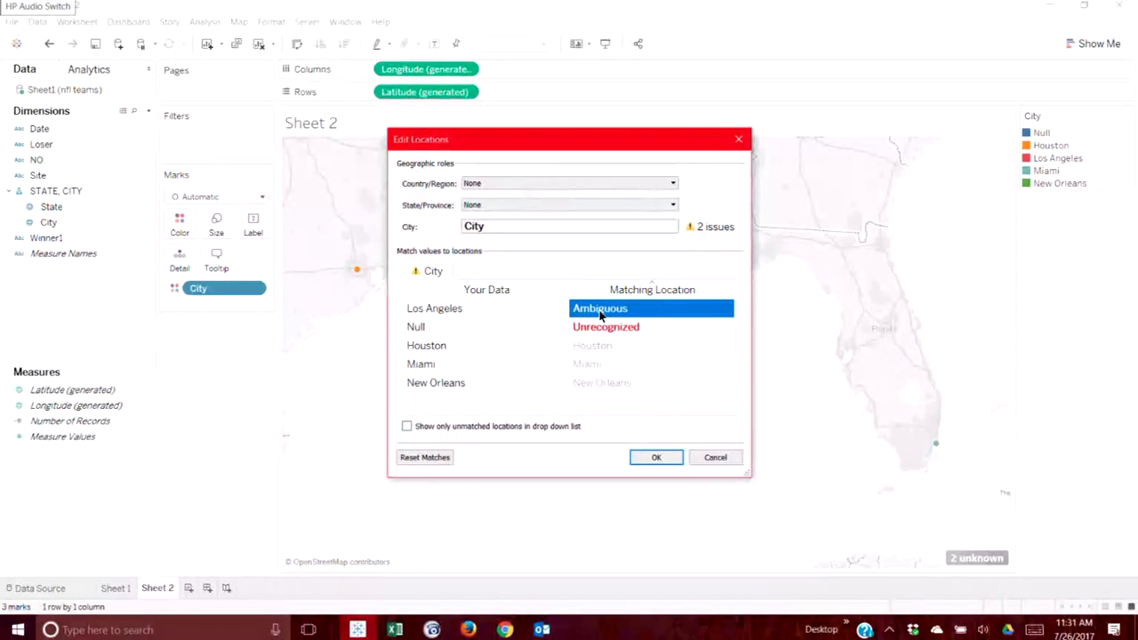
{"action": "left_click", "coordinate": [728, 309]}
{"action": "left_click", "coordinate": [466, 304]}
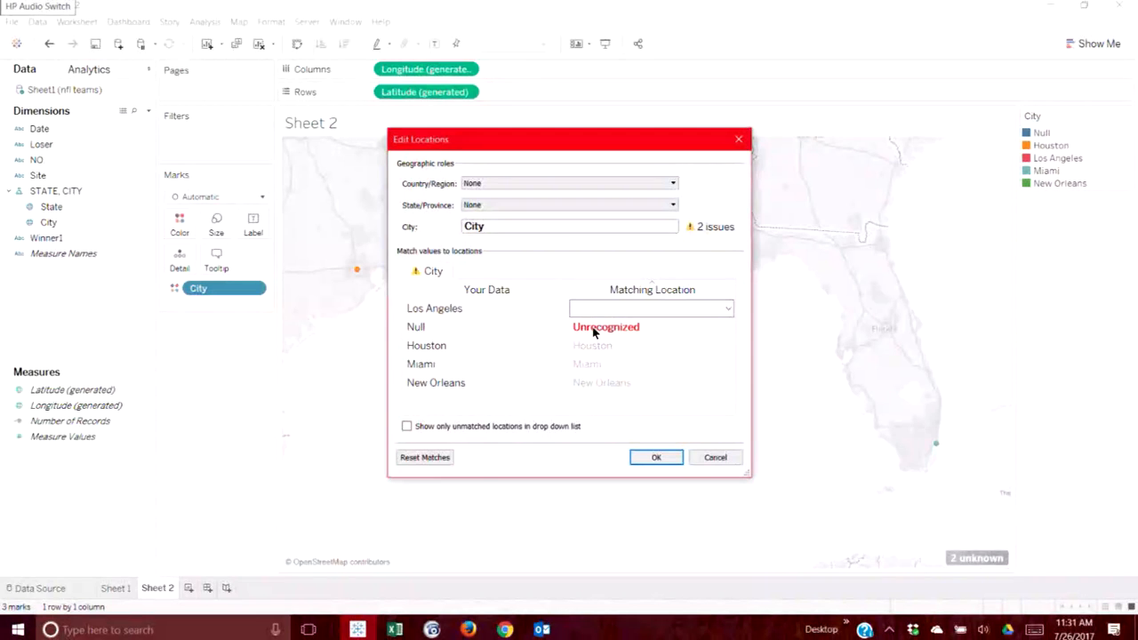
{"action": "left_click", "coordinate": [491, 205]}
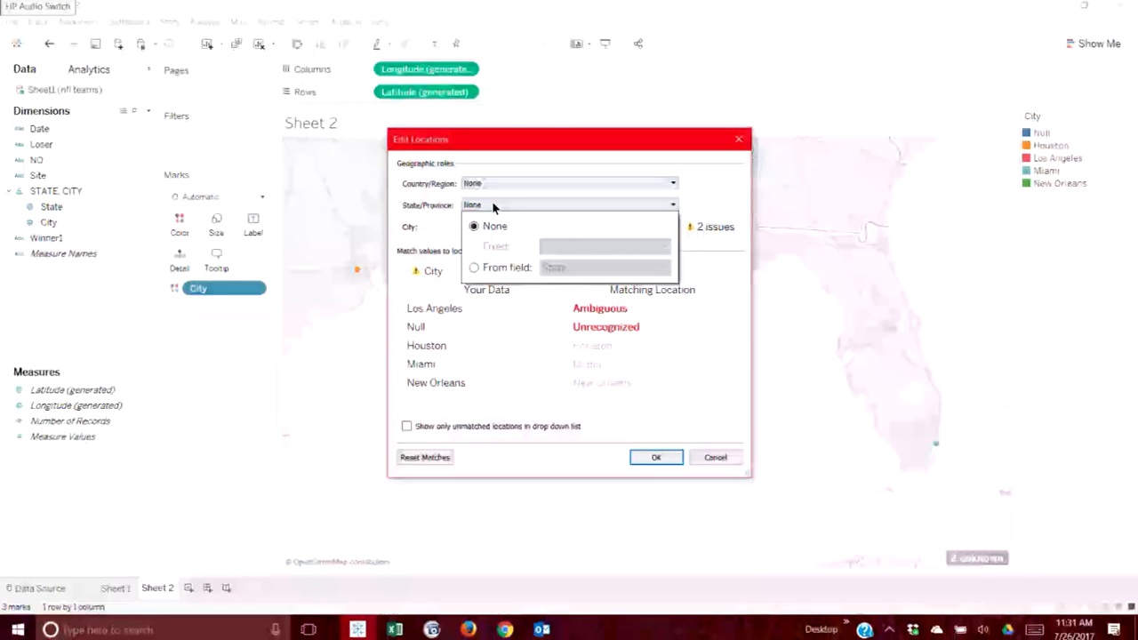
{"action": "left_click", "coordinate": [478, 267]}
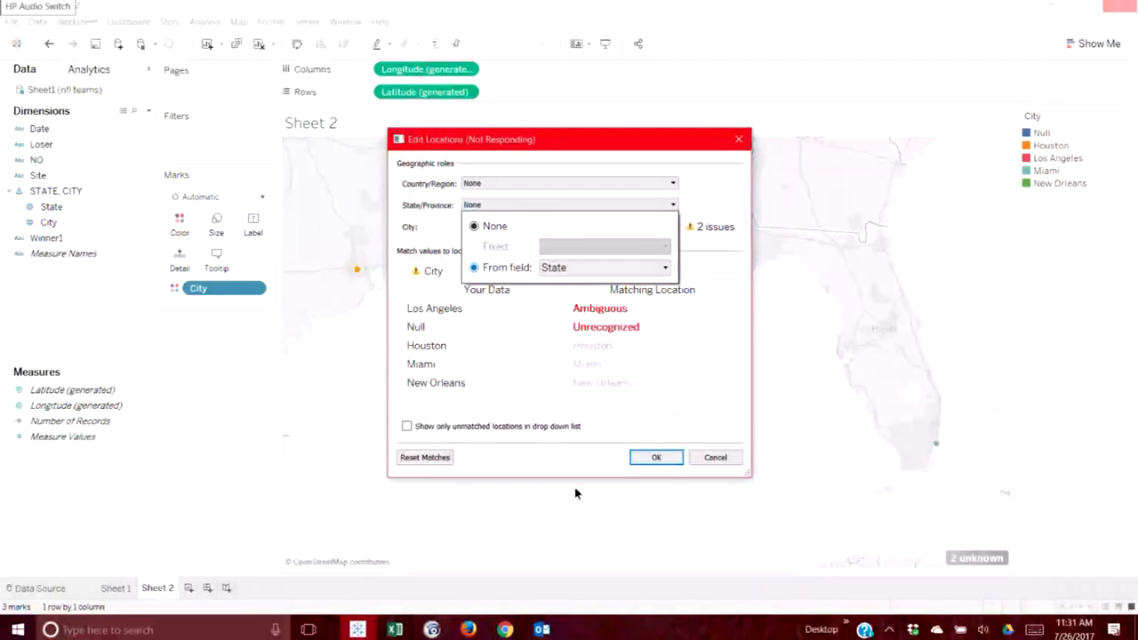
Switch to Firefox, save the recorded online meeting file, and close the Download dialog and the browser view.
{"action": "left_click", "coordinate": [469, 629]}
{"action": "left_click", "coordinate": [509, 560]}
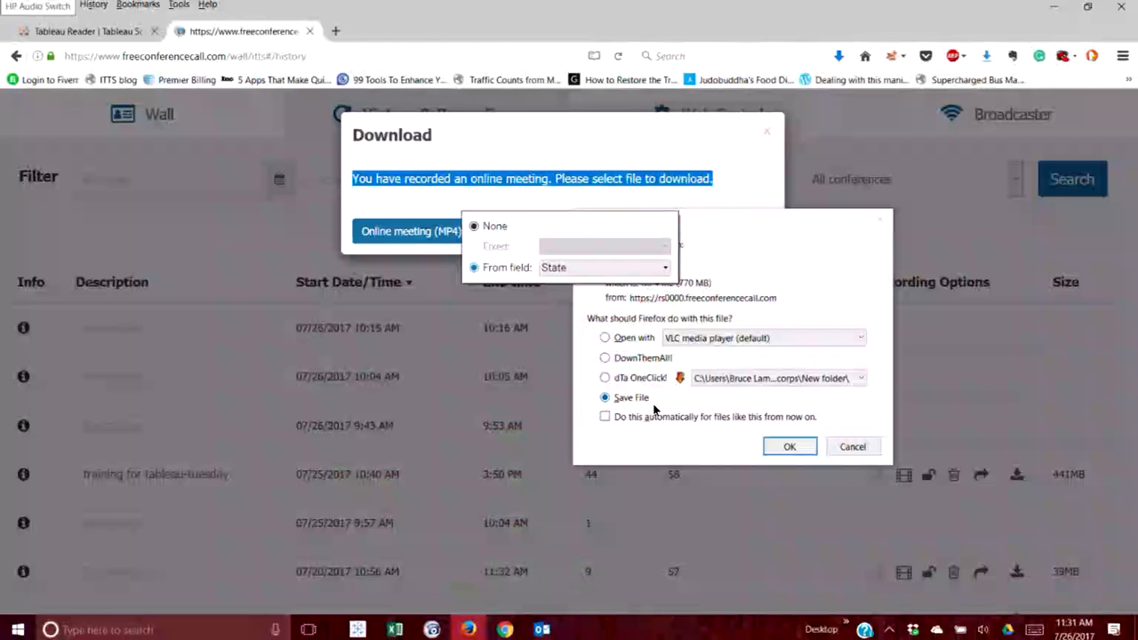
{"action": "left_click", "coordinate": [789, 446]}
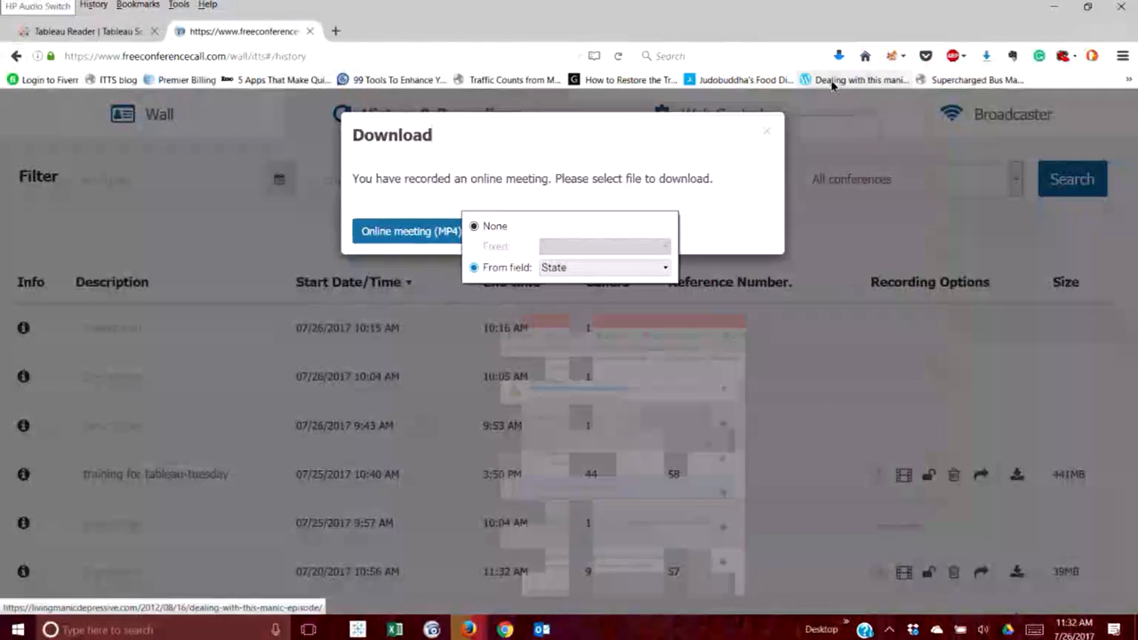
{"action": "left_click", "coordinate": [765, 133]}
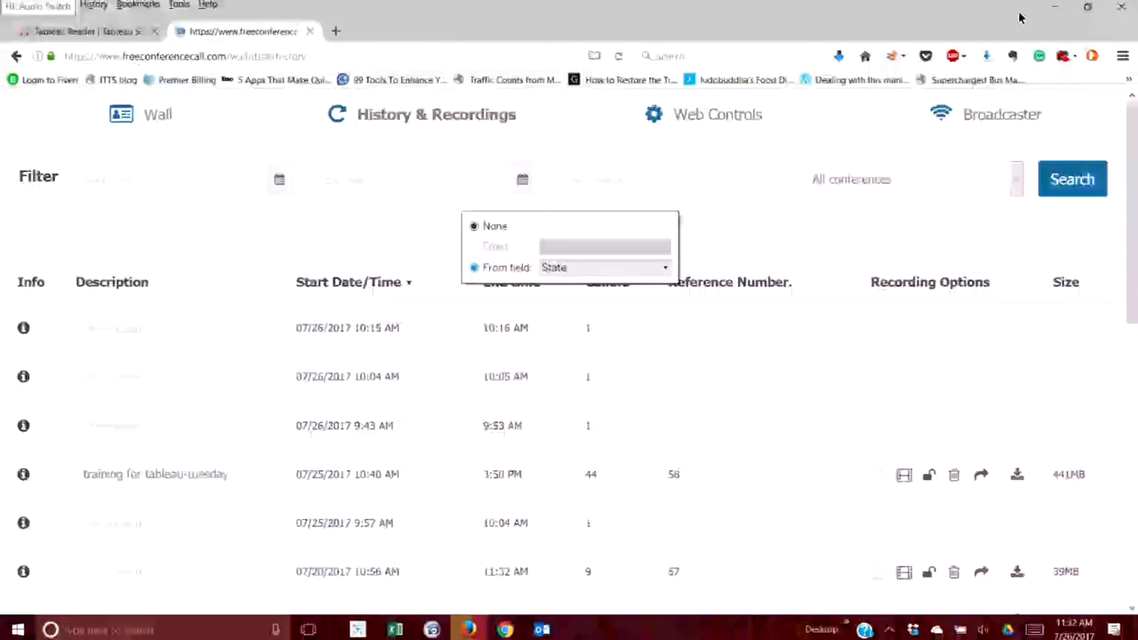
{"action": "left_click", "coordinate": [1052, 12]}
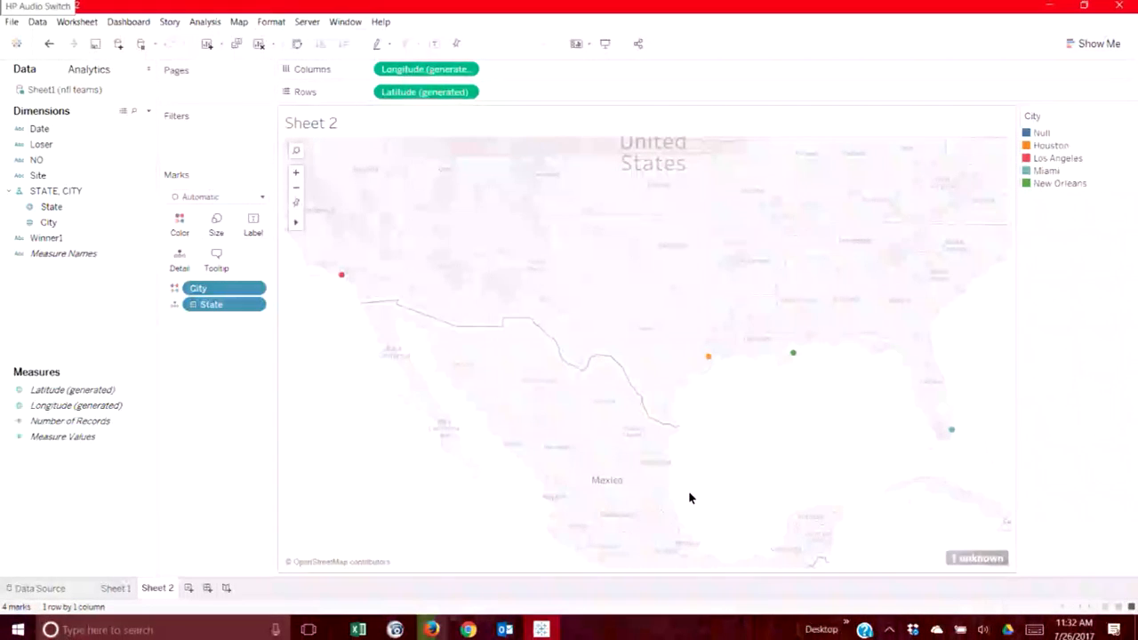
Convert the map to a filled map and remove City from the marks so only State remains.
{"action": "left_click", "coordinate": [1093, 43]}
{"action": "left_click", "coordinate": [1058, 124]}
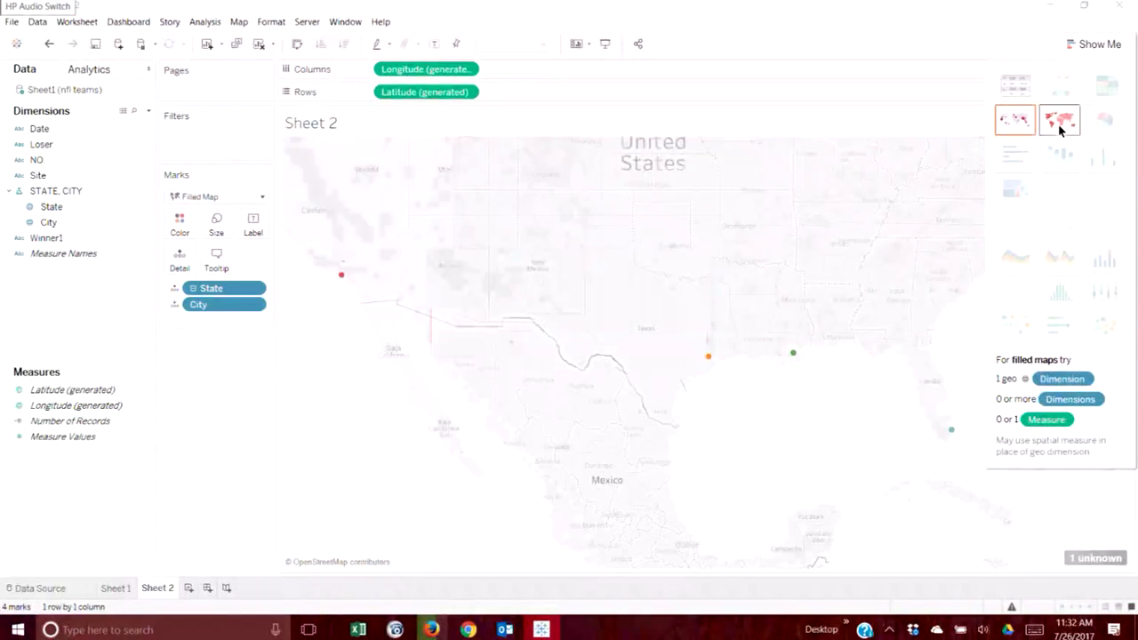
{"action": "left_click", "coordinate": [570, 322]}
{"action": "left_click", "coordinate": [242, 307]}
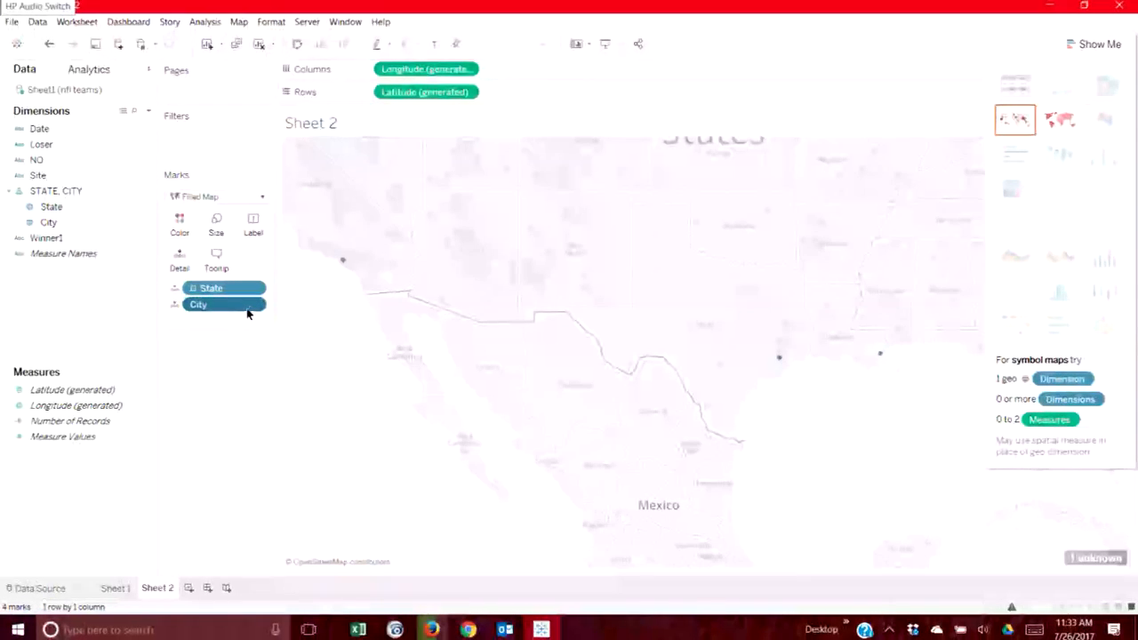
{"action": "key", "text": "Delete"}
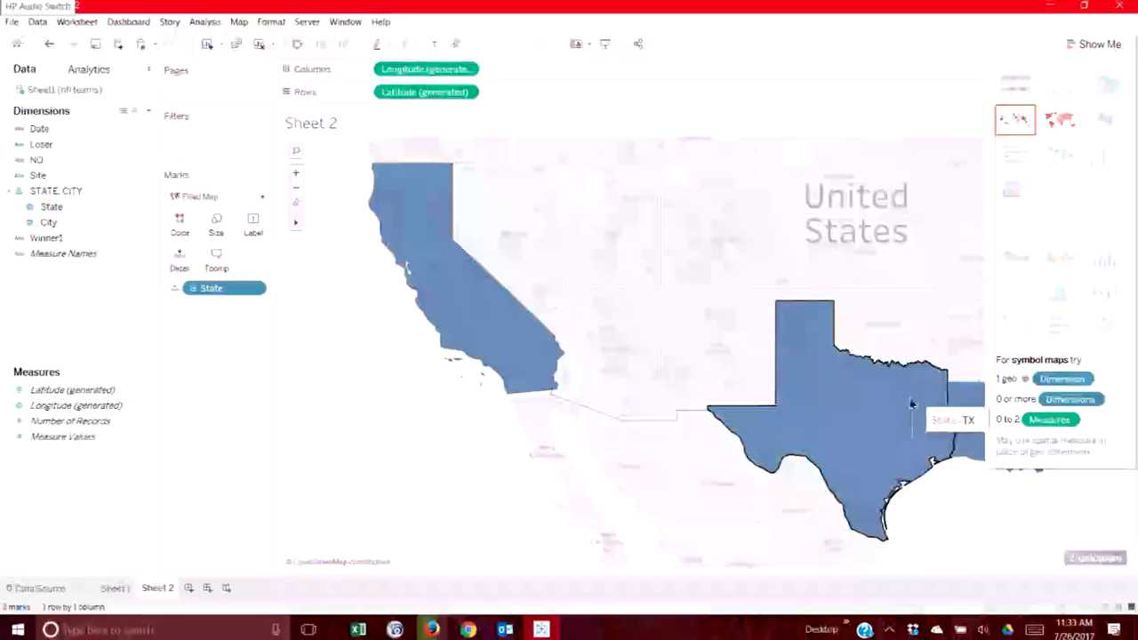
{"action": "left_click", "coordinate": [1099, 43]}
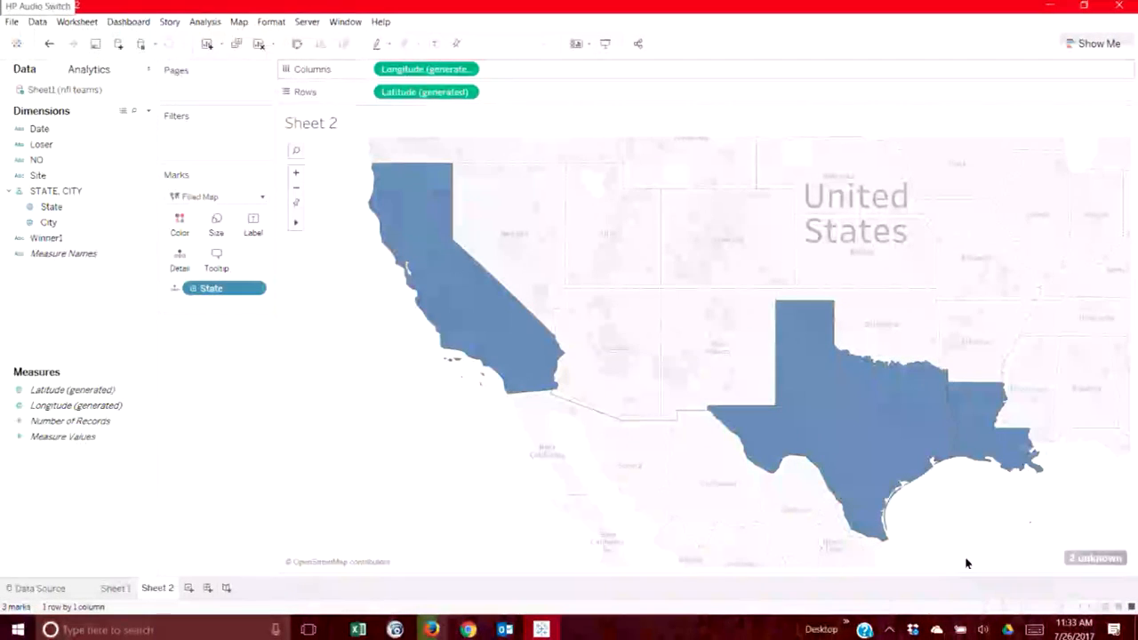
Examine the unknown State locations and cancel without editing them.
{"action": "scroll", "coordinate": [1036, 532], "scroll_direction": "down", "scroll_amount": 2}
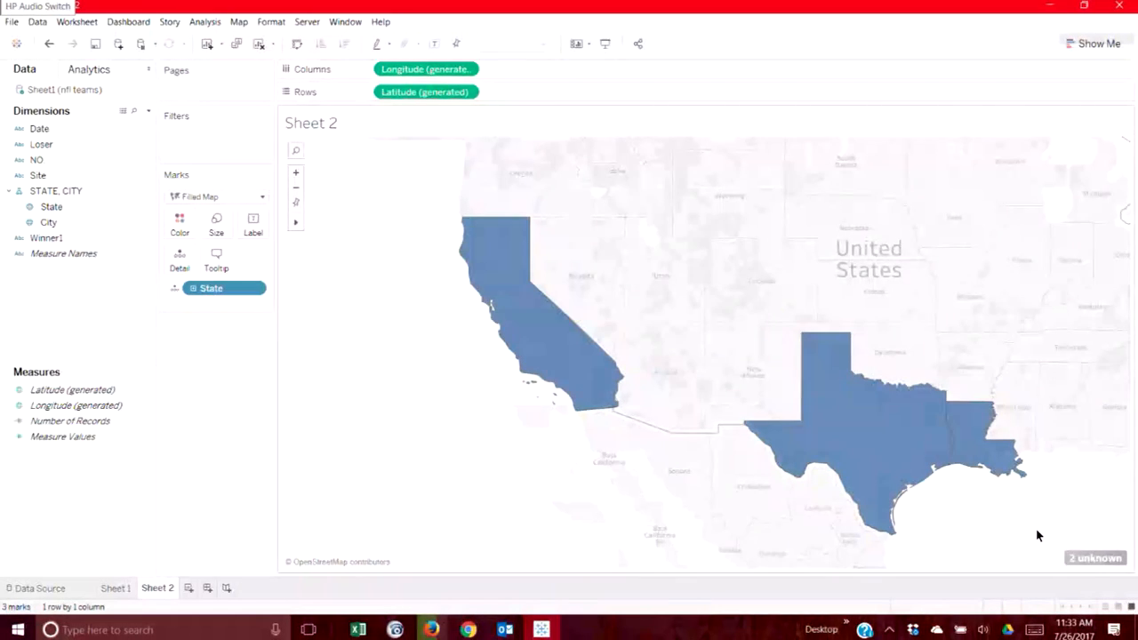
{"action": "left_click", "coordinate": [1086, 558]}
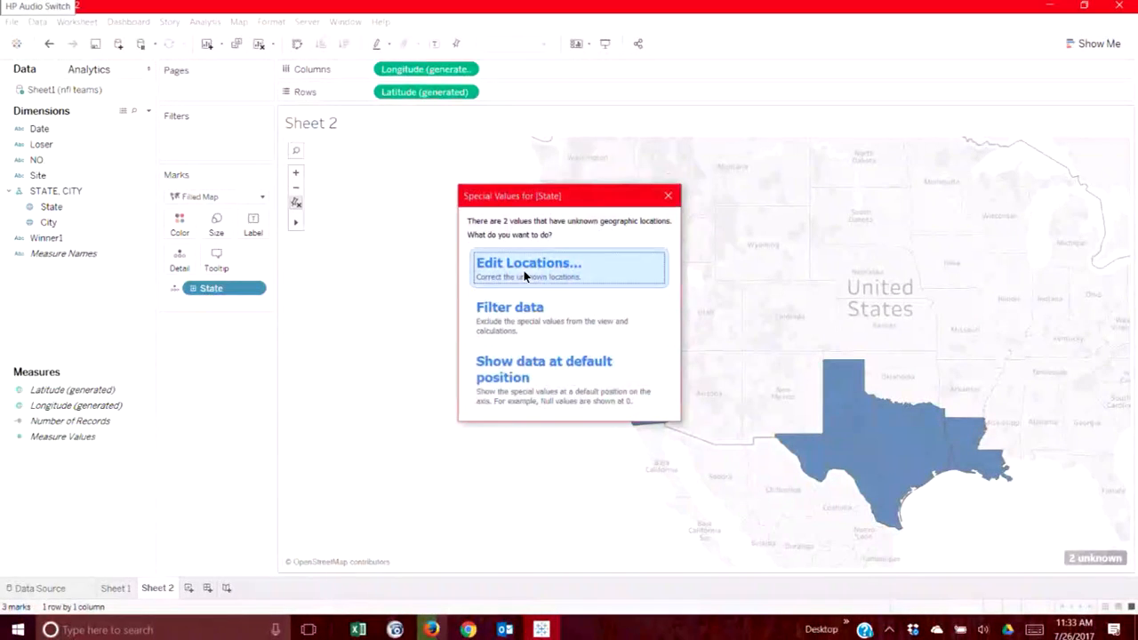
{"action": "left_click", "coordinate": [512, 275]}
{"action": "left_click", "coordinate": [605, 315]}
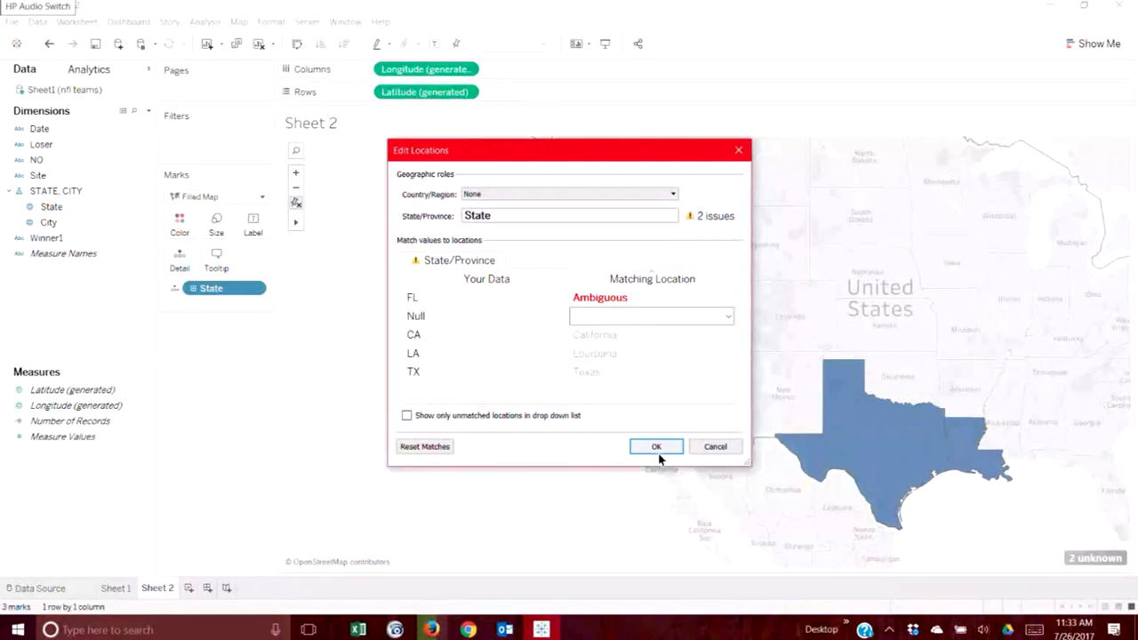
{"action": "left_click", "coordinate": [711, 446]}
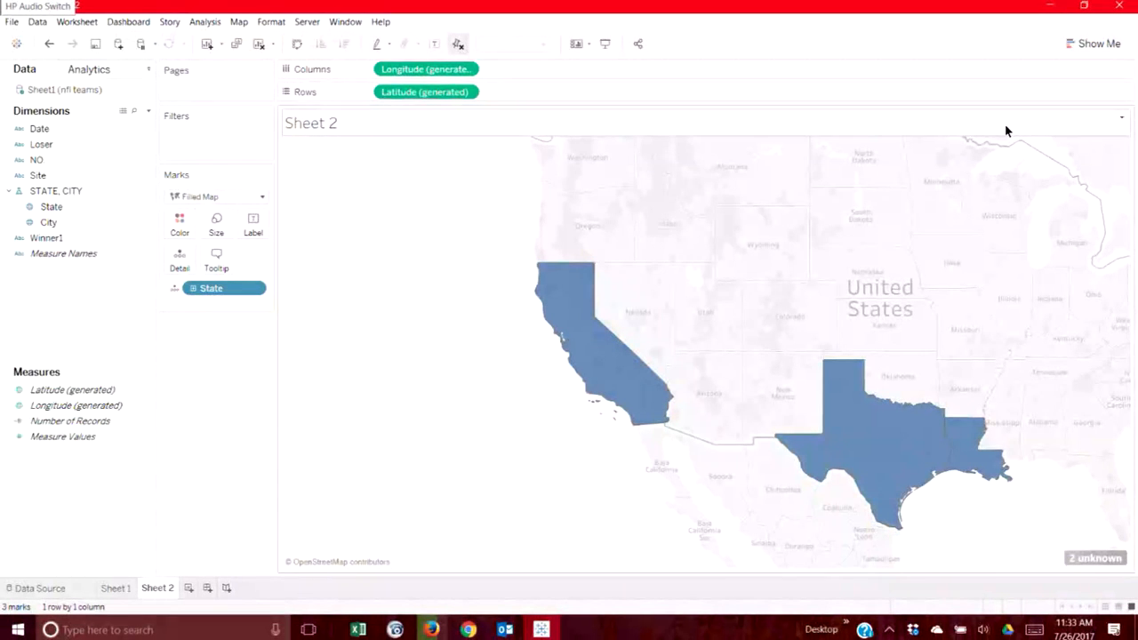
Add City to the marks of a State symbol map and convert it to a filled map.
{"action": "left_click", "coordinate": [1092, 51]}
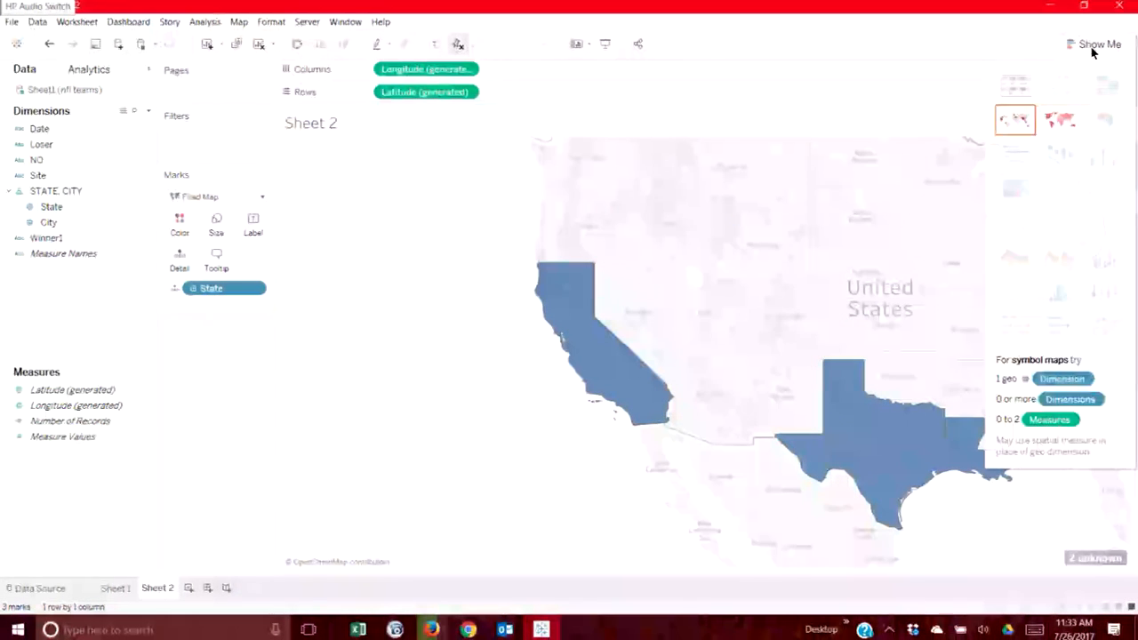
{"action": "left_click", "coordinate": [1014, 126]}
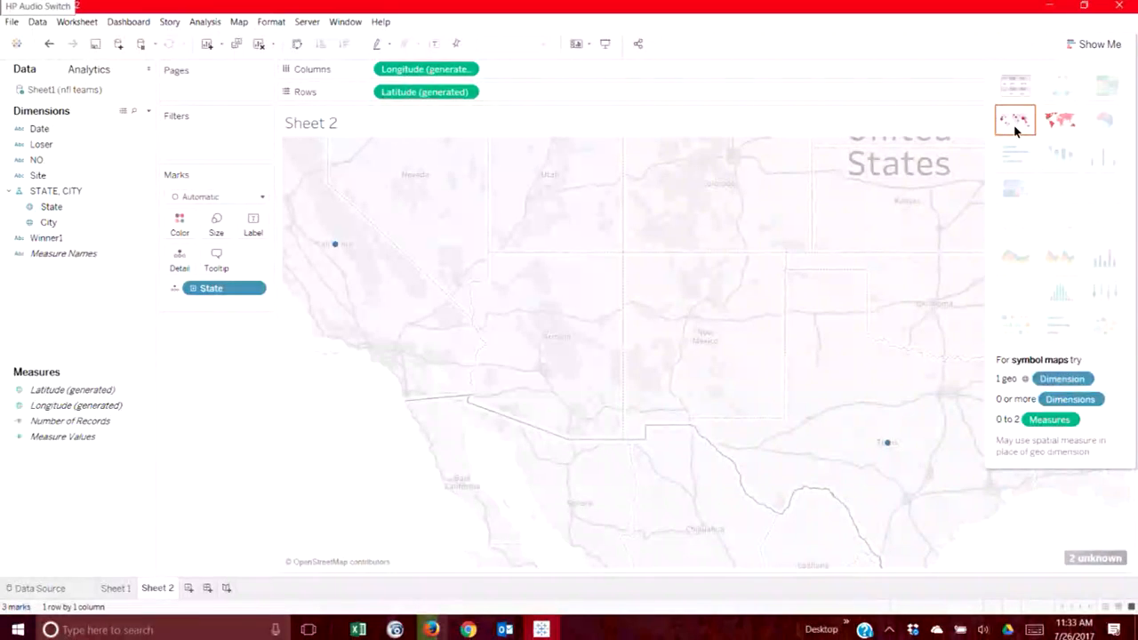
{"action": "left_click_drag", "start_coordinate": [45, 222], "coordinate": [193, 305]}
{"action": "left_click", "coordinate": [1059, 118]}
{"action": "left_click", "coordinate": [571, 320]}
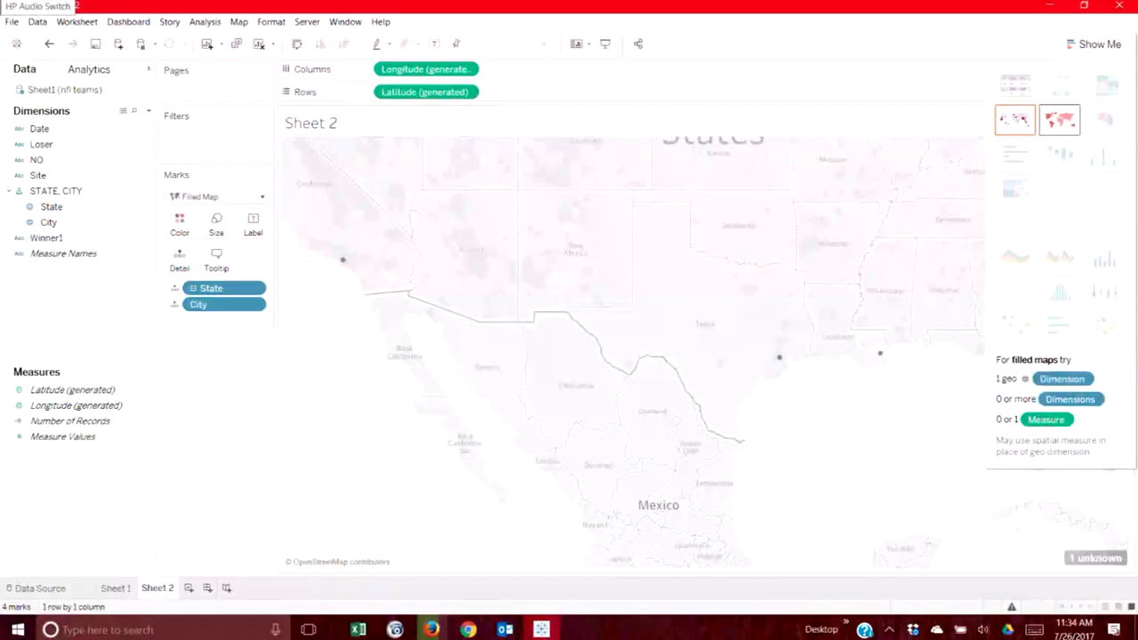
Review the superbowl sheet in Excel and return to Tableau's data source page.
{"action": "left_click", "coordinate": [358, 629]}
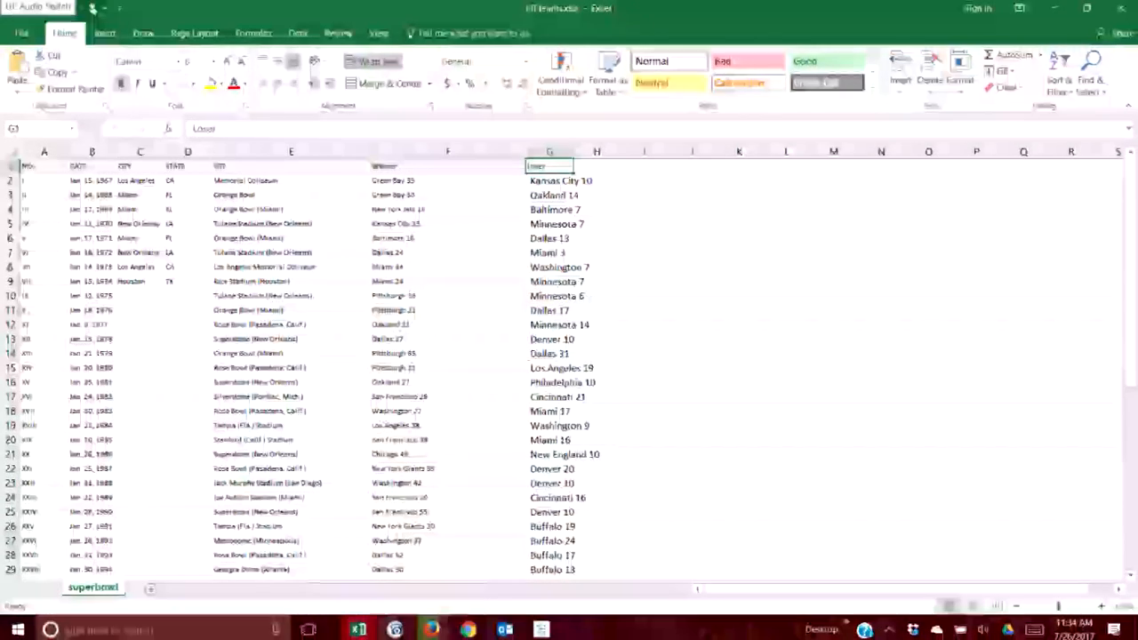
{"action": "mouse_move", "coordinate": [430, 630]}
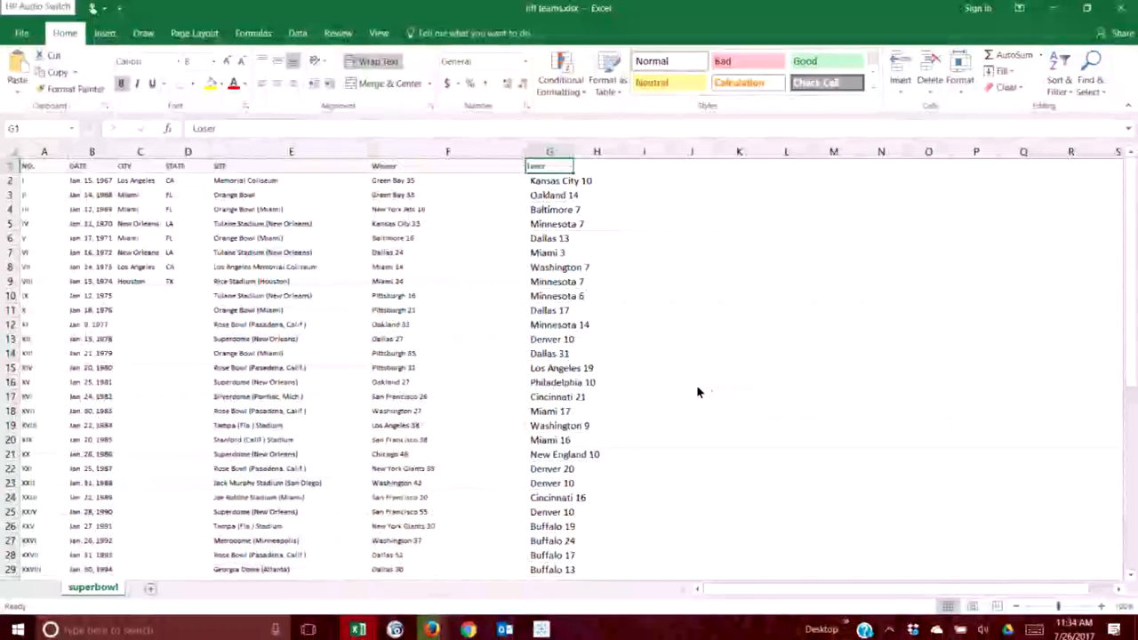
{"action": "left_click", "coordinate": [540, 631]}
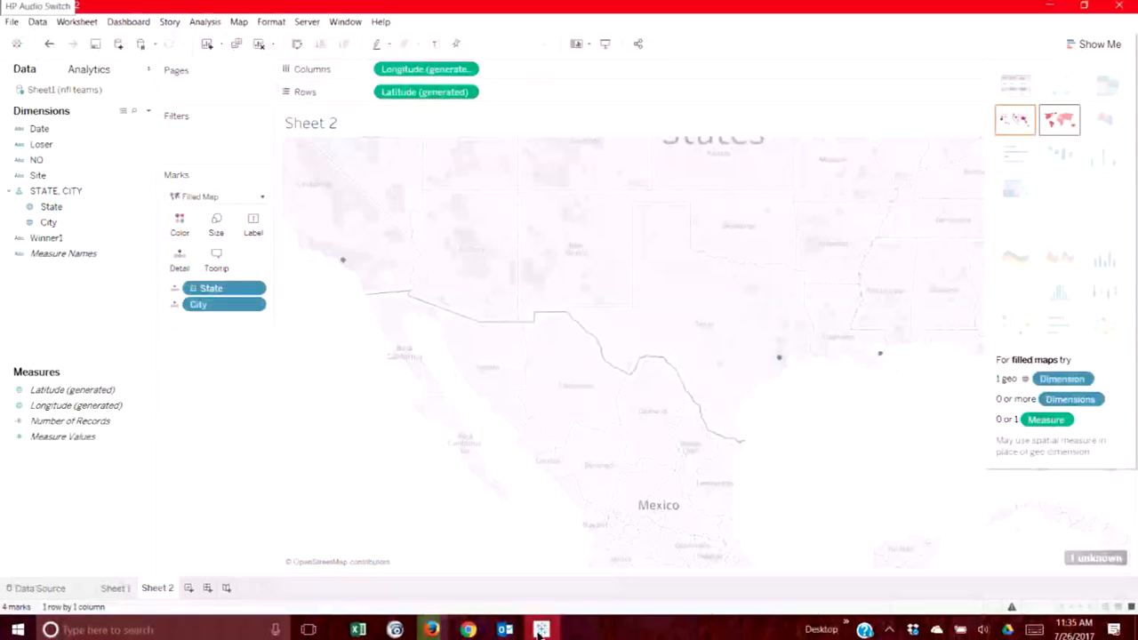
{"action": "left_click", "coordinate": [37, 589]}
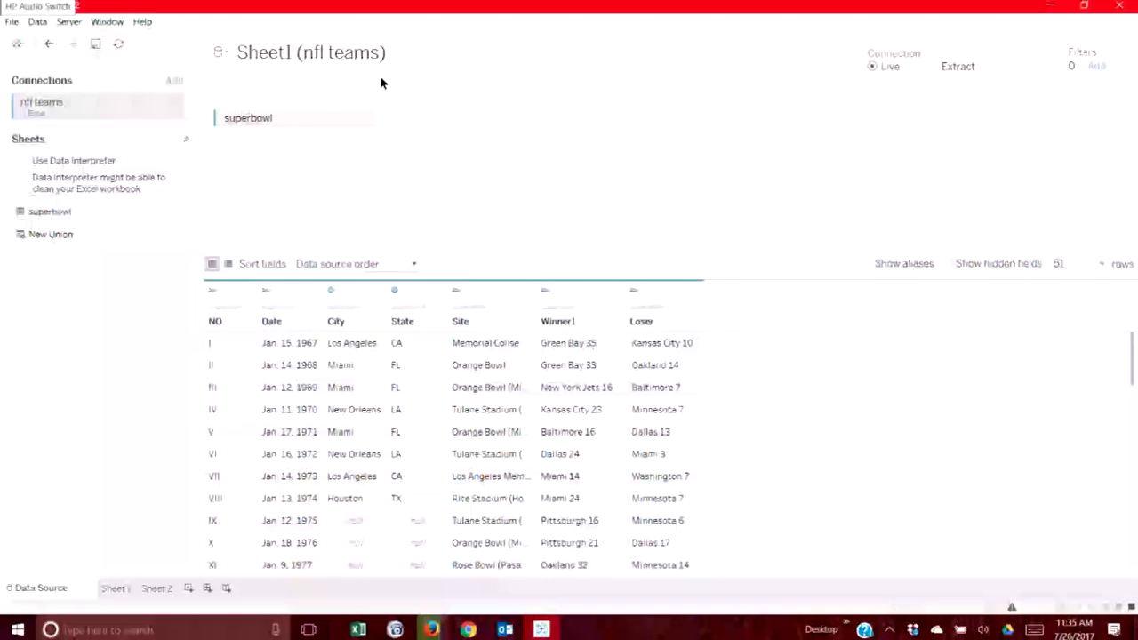
{"action": "left_click", "coordinate": [10, 22]}
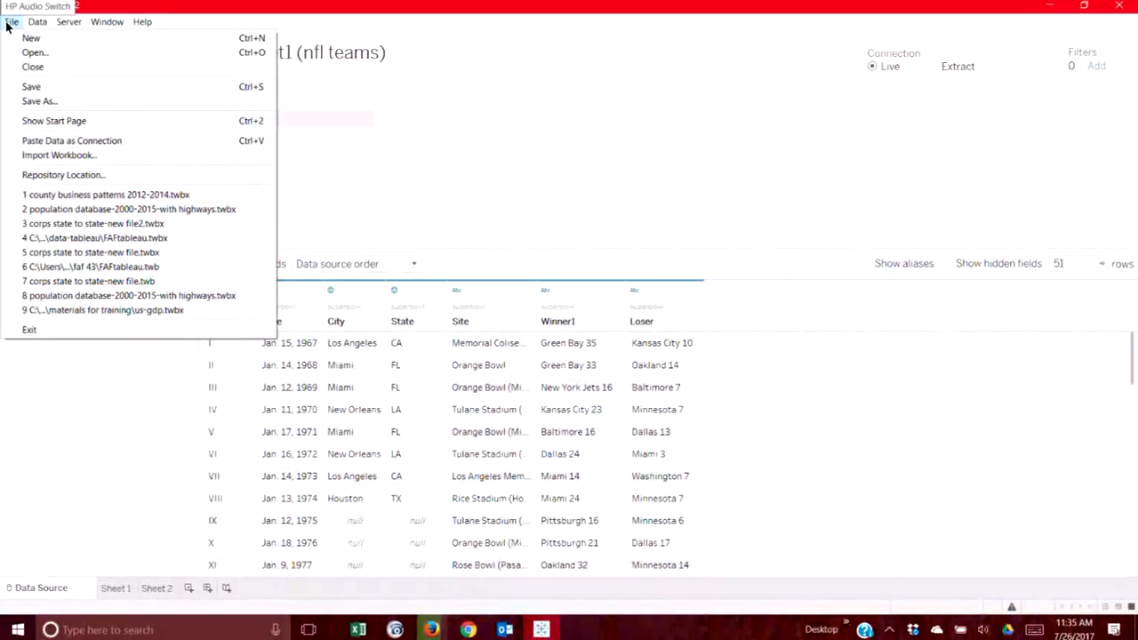
{"action": "left_click", "coordinate": [8, 23]}
{"action": "left_click", "coordinate": [48, 19]}
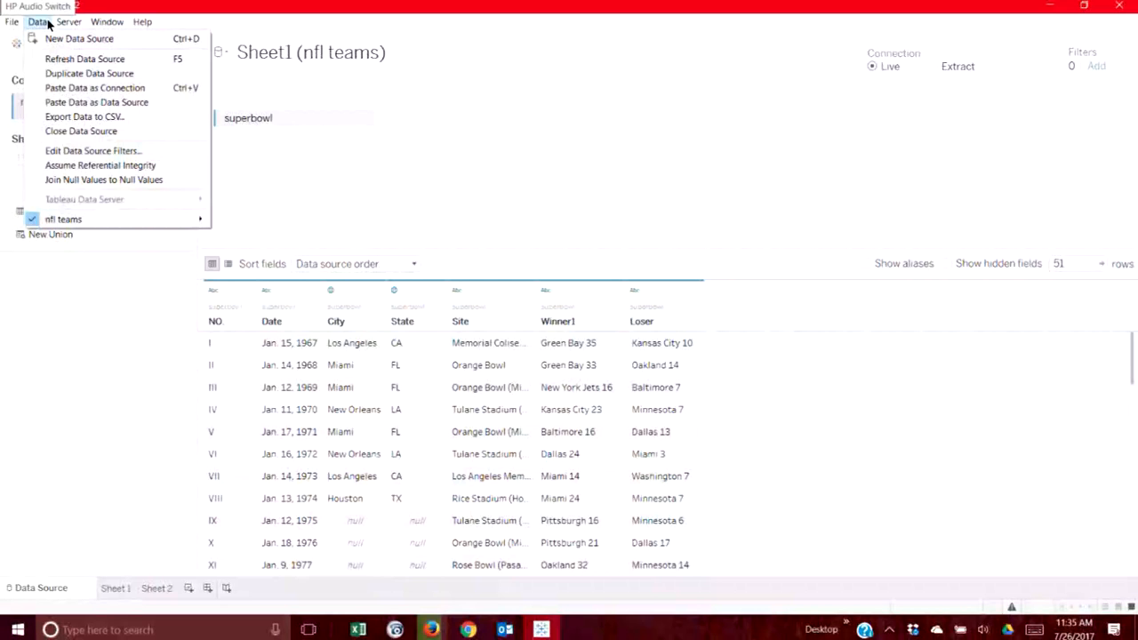
{"action": "mouse_move", "coordinate": [68, 21]}
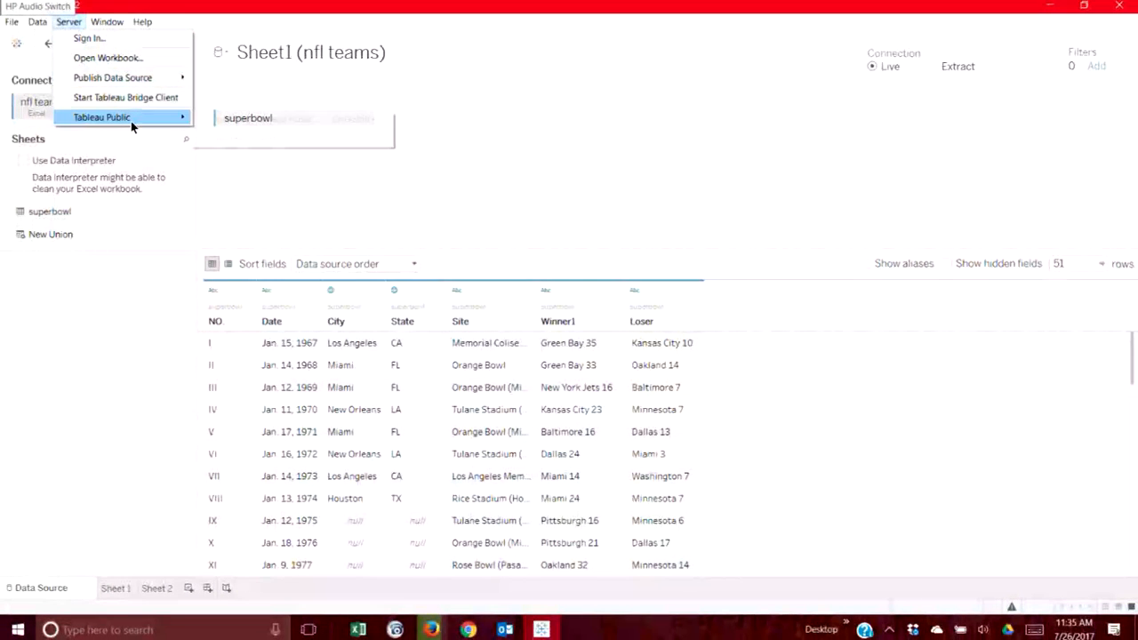
{"action": "mouse_move", "coordinate": [131, 121]}
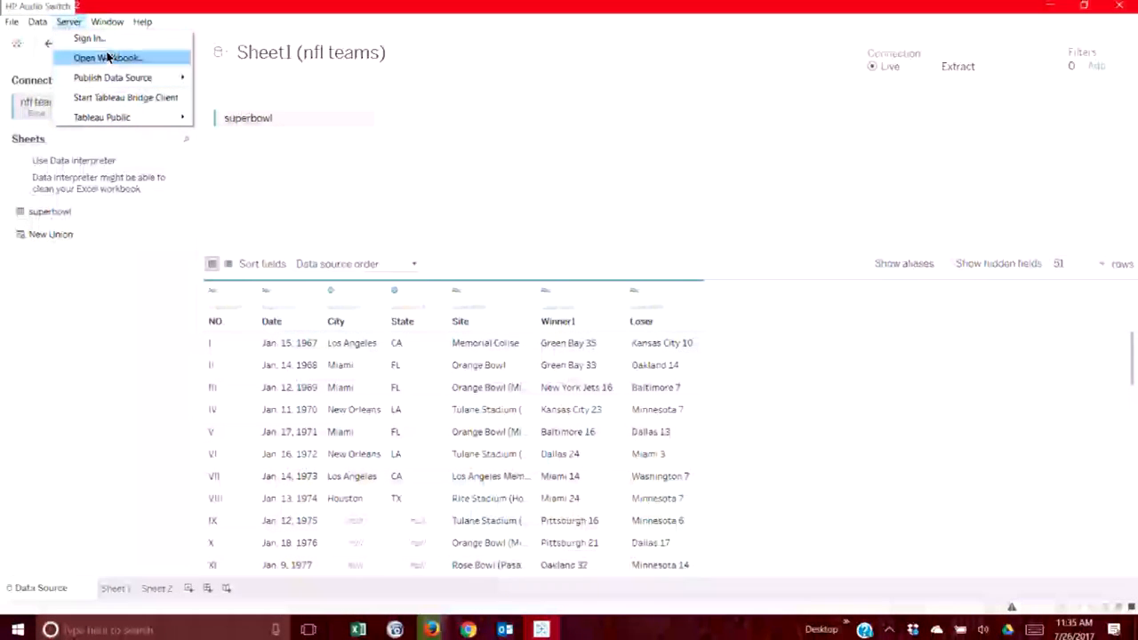
{"action": "mouse_move", "coordinate": [104, 25]}
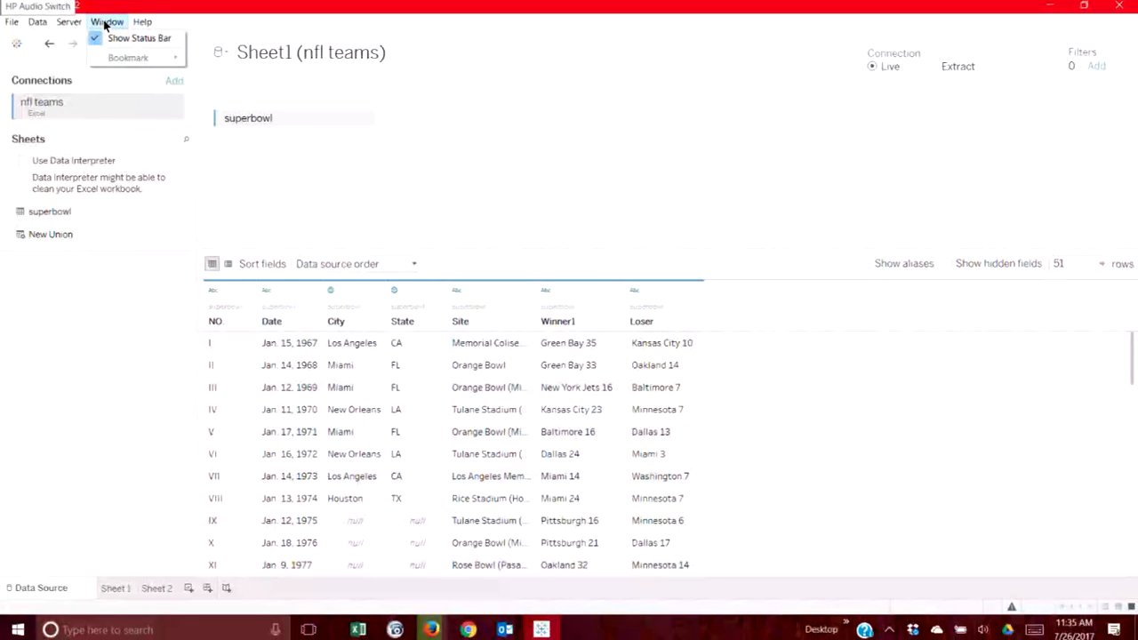
{"action": "mouse_move", "coordinate": [143, 22]}
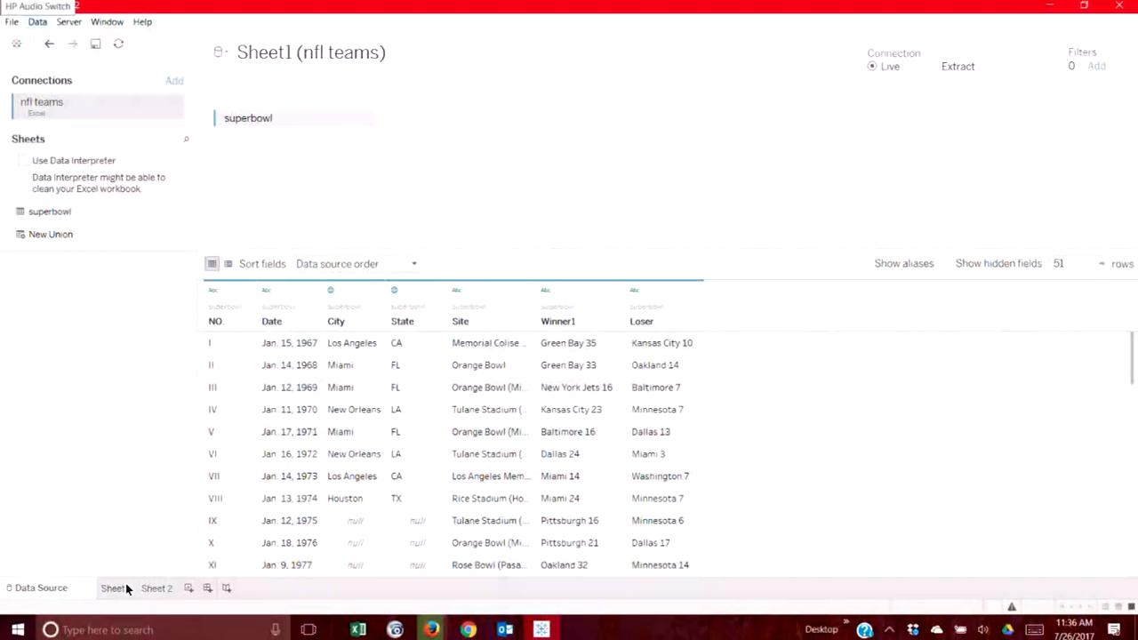
Clean the nfl teams data with Data Interpreter and review the key to its results in Excel.
{"action": "mouse_move", "coordinate": [153, 586]}
{"action": "left_click", "coordinate": [22, 161]}
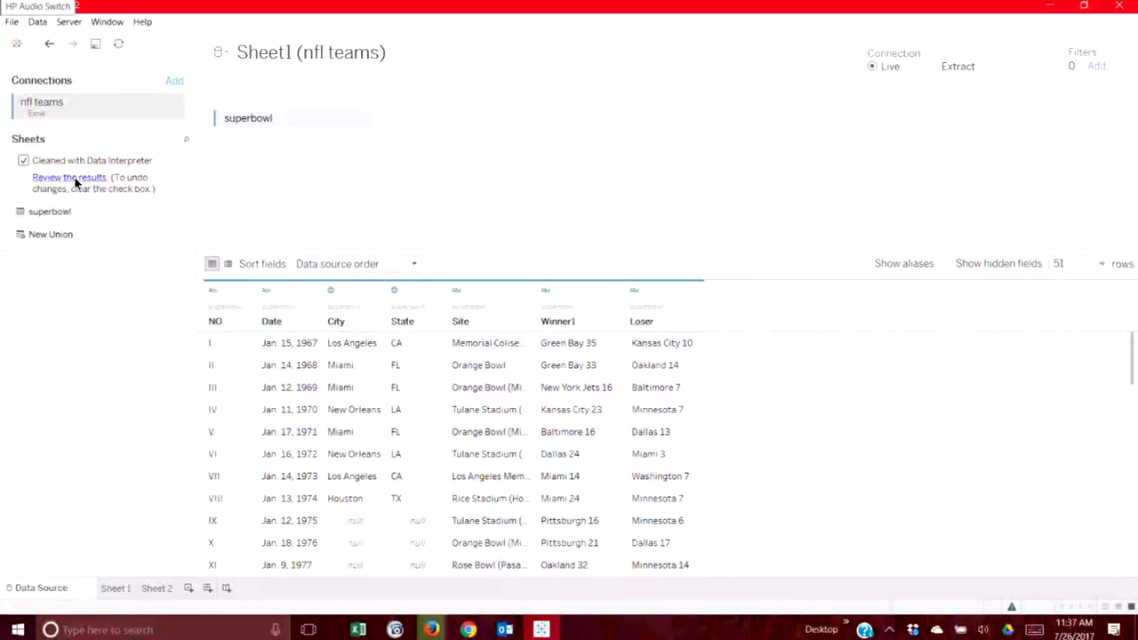
{"action": "left_click", "coordinate": [74, 176]}
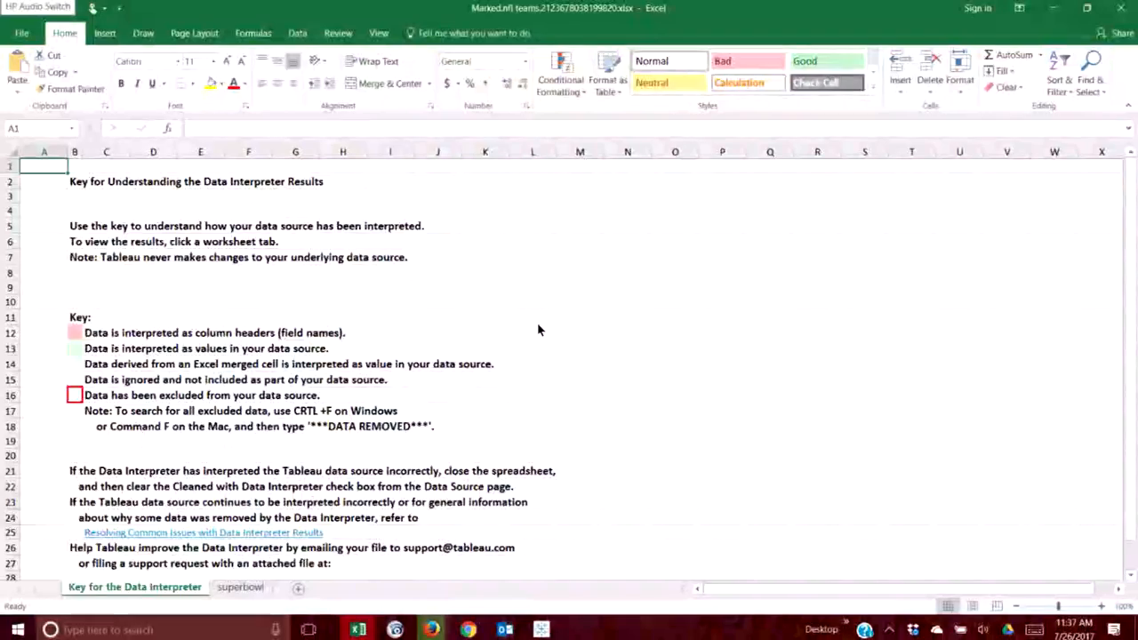
{"action": "scroll", "coordinate": [536, 327], "scroll_direction": "down", "scroll_amount": 6}
{"action": "scroll", "coordinate": [538, 328], "scroll_direction": "down", "scroll_amount": 3}
{"action": "scroll", "coordinate": [539, 327], "scroll_direction": "up", "scroll_amount": 6}
Examine how the Data Interpreter marked headers and values on the superbowl sheet, down to the last rows.
{"action": "left_click", "coordinate": [253, 588]}
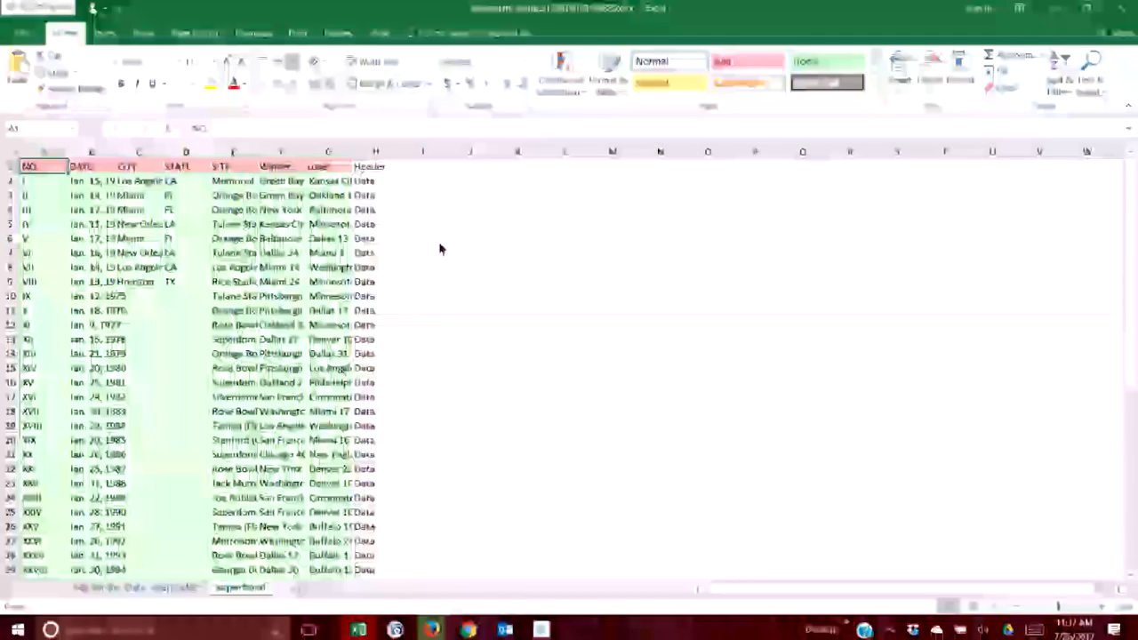
{"action": "scroll", "coordinate": [356, 374], "scroll_direction": "down", "scroll_amount": 7}
{"action": "scroll", "coordinate": [363, 371], "scroll_direction": "down", "scroll_amount": 3}
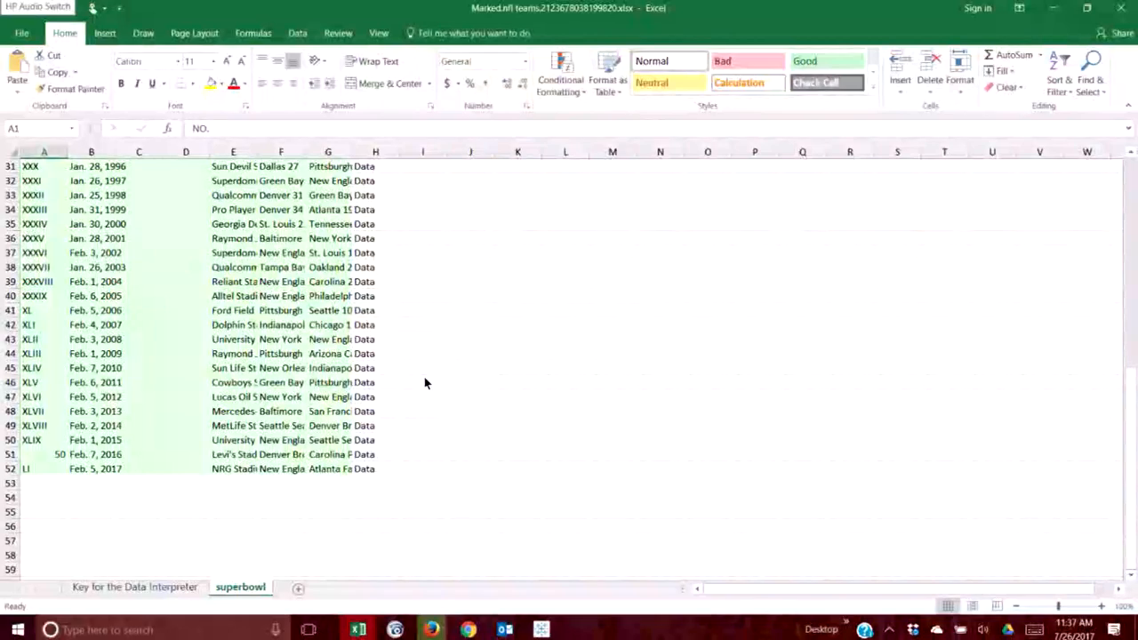
Switch back to Tableau, try joining a second copy of the superbowl sheet, and undo the addition.
{"action": "left_click", "coordinate": [541, 630]}
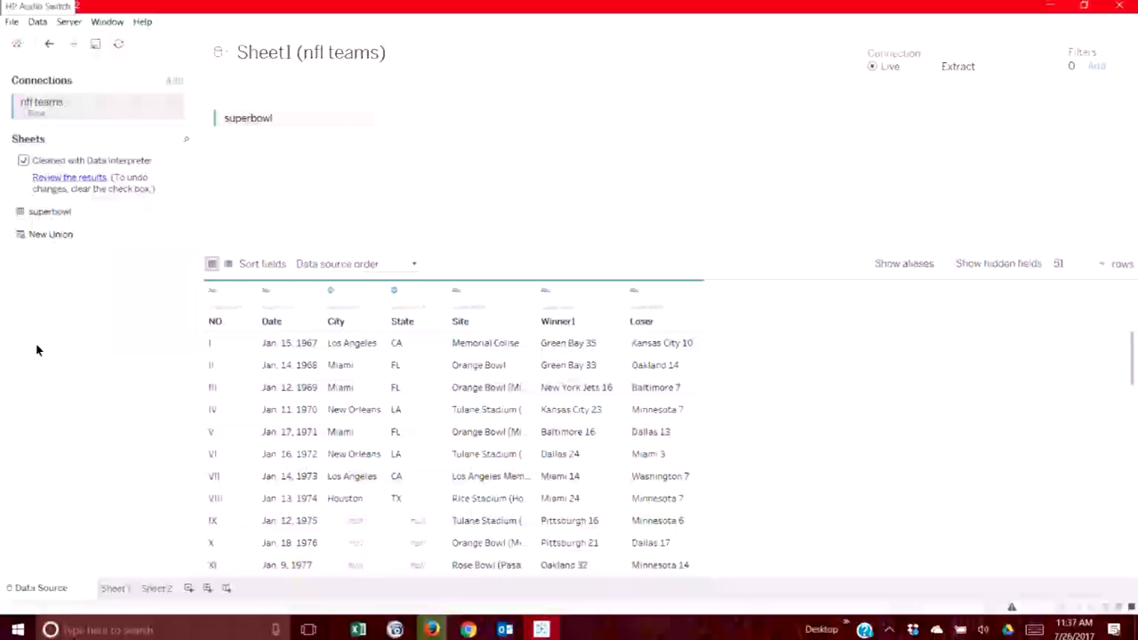
{"action": "double_click", "coordinate": [23, 221]}
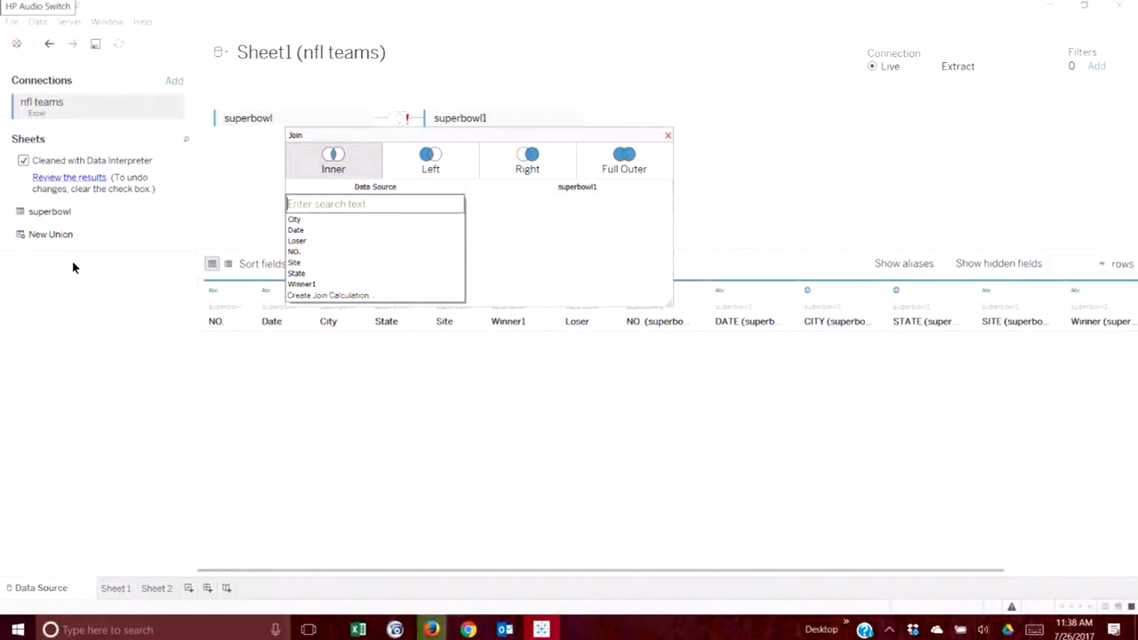
{"action": "left_click", "coordinate": [667, 136]}
{"action": "left_click", "coordinate": [668, 136]}
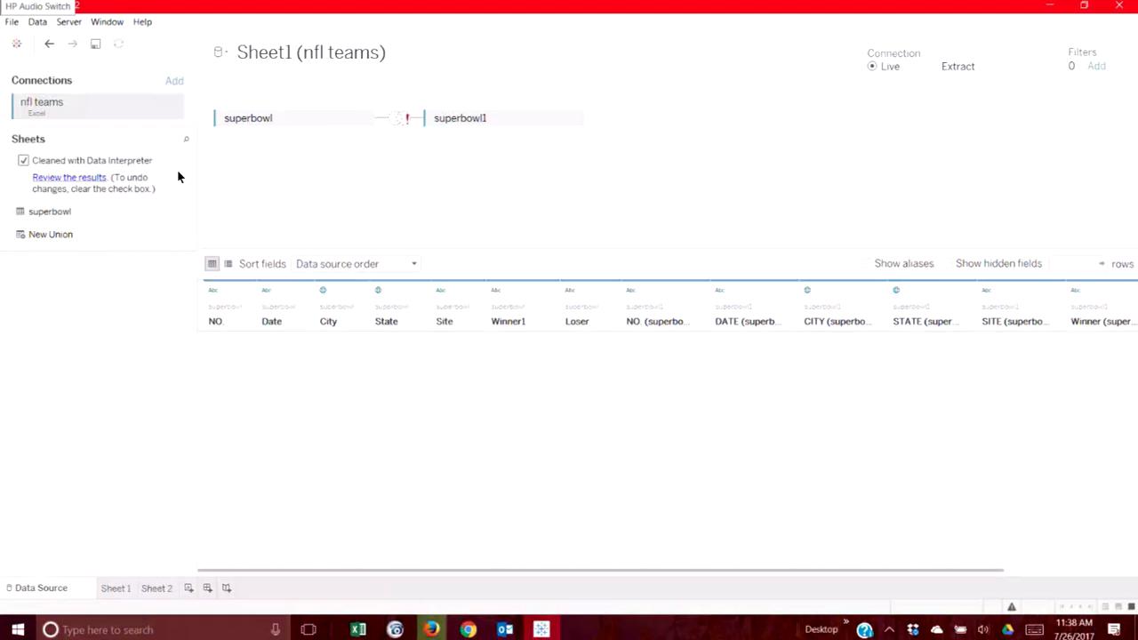
{"action": "left_click", "coordinate": [59, 219]}
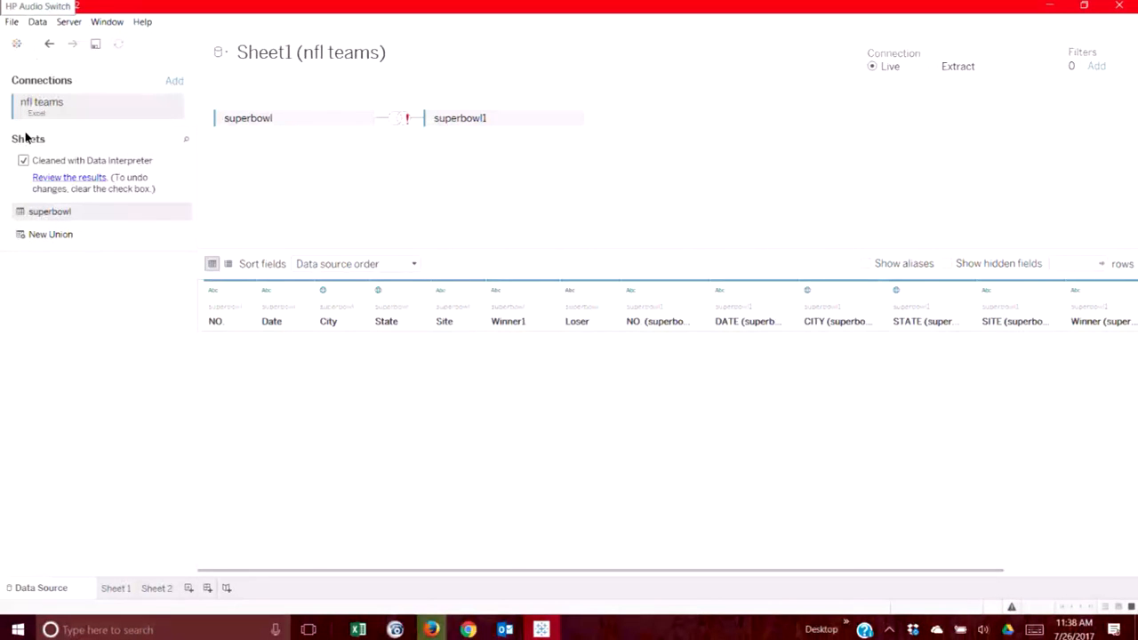
{"action": "left_click", "coordinate": [50, 45]}
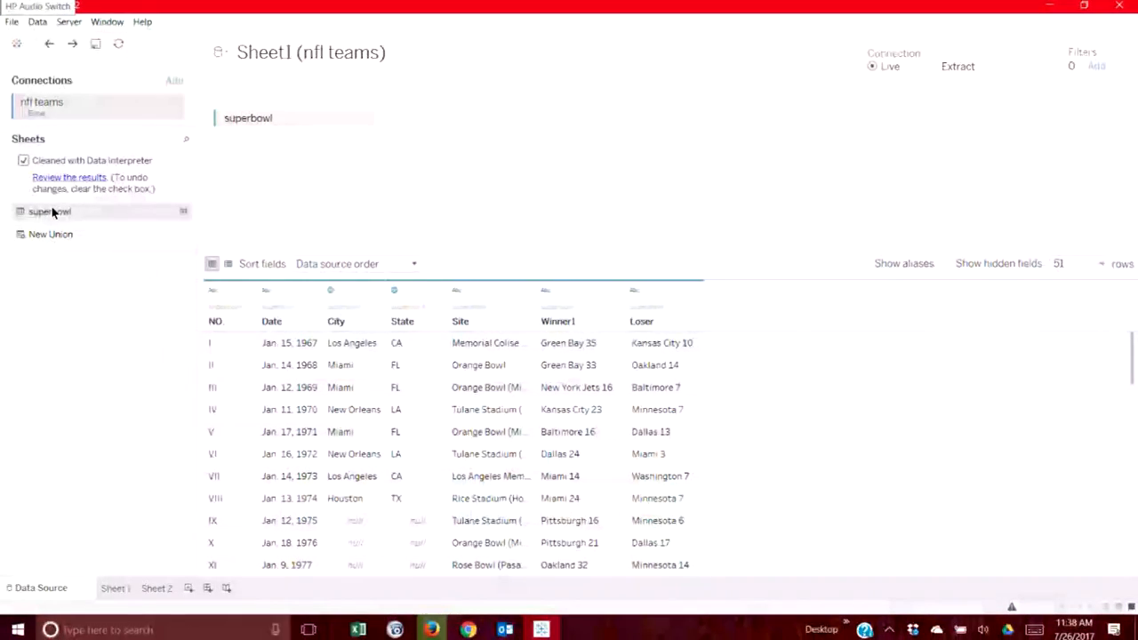
View the superbowl sheet's underlying data in an enlarged window and examine its rows and null values.
{"action": "left_click", "coordinate": [182, 213]}
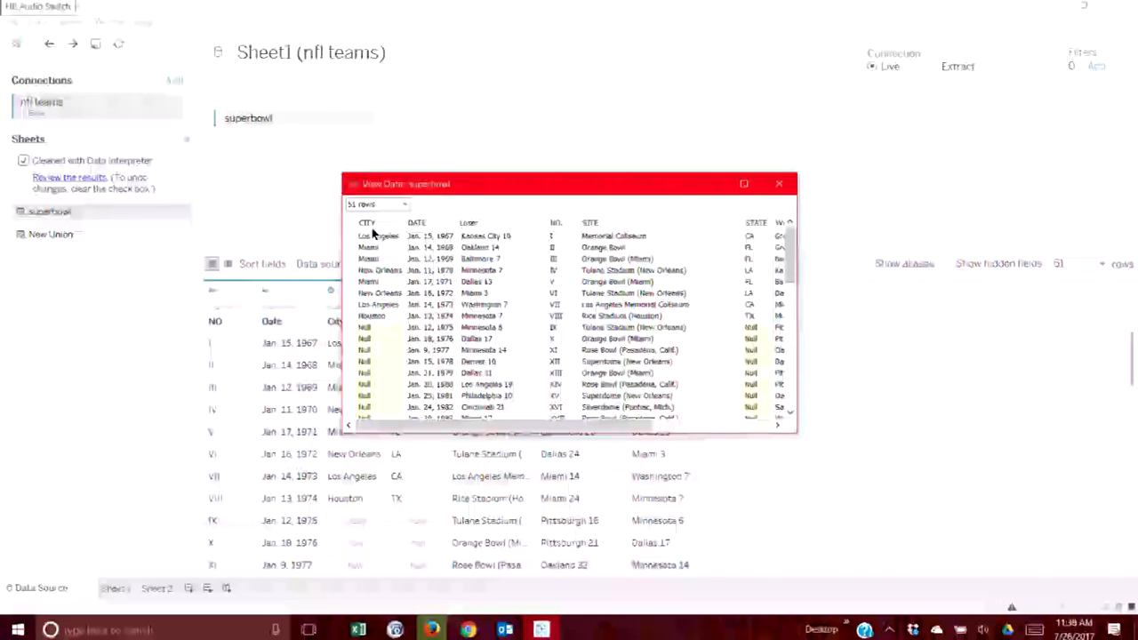
{"action": "left_click_drag", "start_coordinate": [794, 434], "coordinate": [973, 551]}
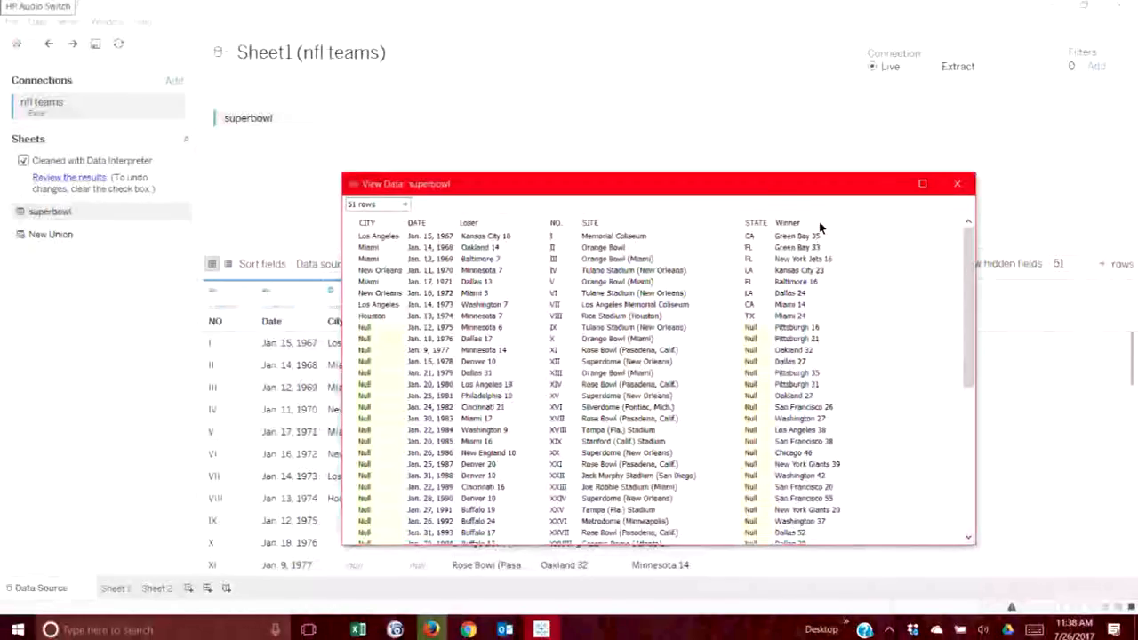
{"action": "left_click_drag", "start_coordinate": [761, 187], "coordinate": [757, 149]}
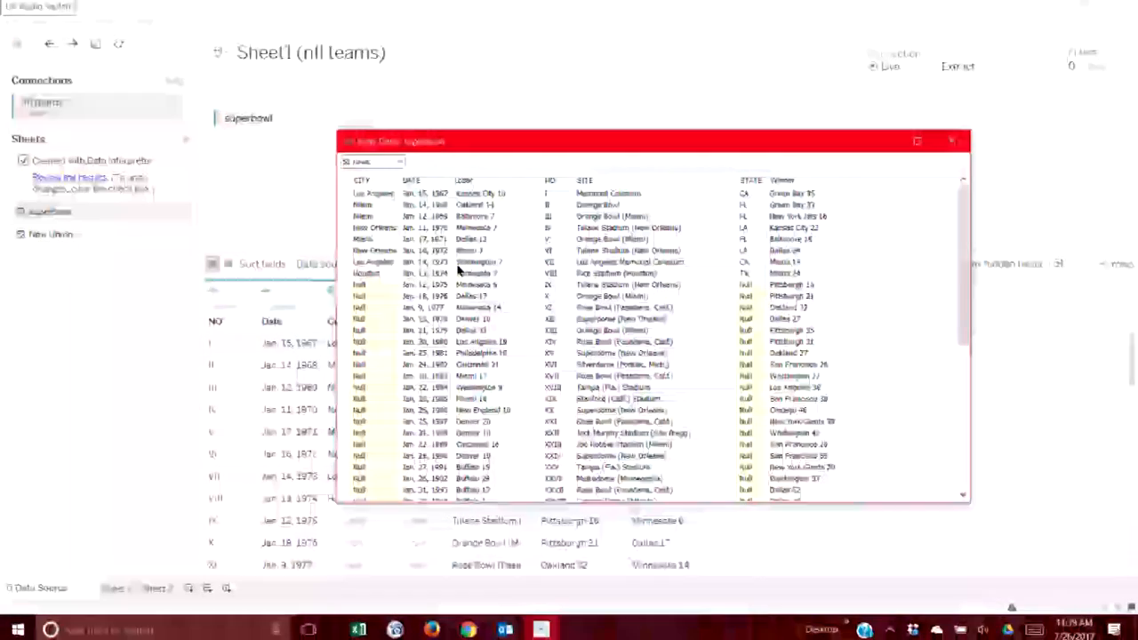
{"action": "left_click", "coordinate": [257, 262]}
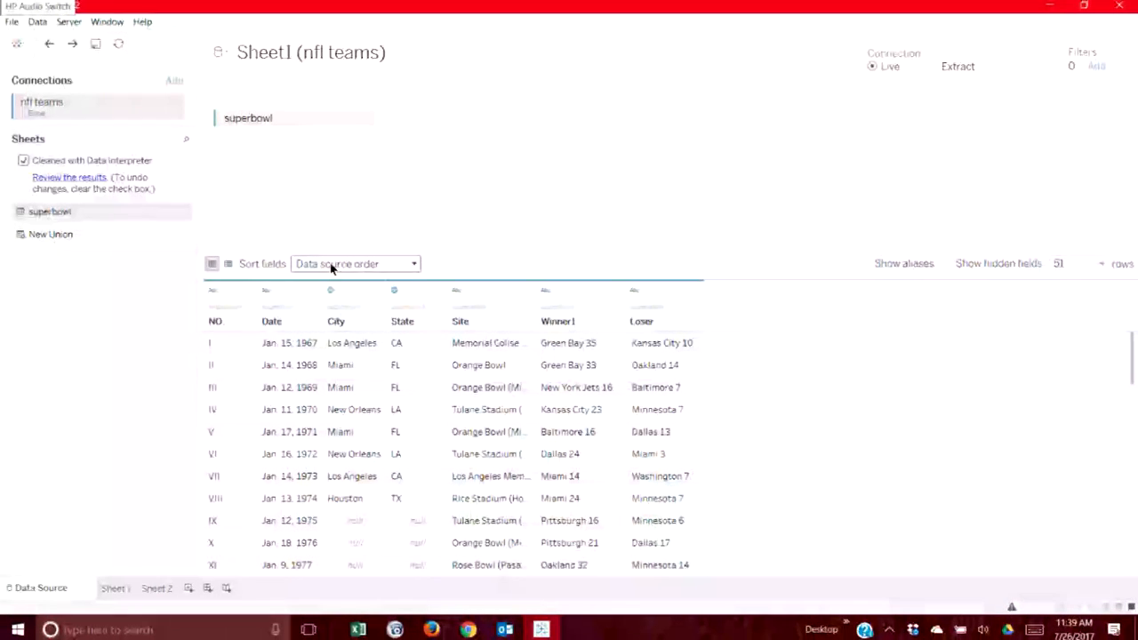
Try the A to Z and Z to A field orders, settle on A to Z ascending per table, and show the field metadata.
{"action": "left_click", "coordinate": [413, 263]}
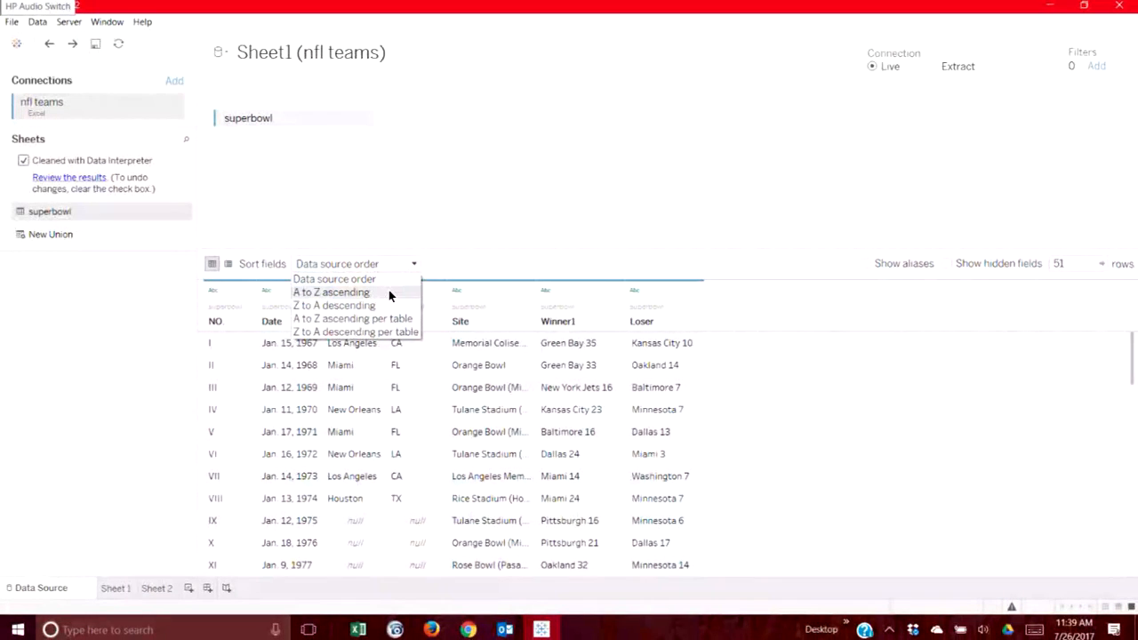
{"action": "left_click", "coordinate": [388, 293]}
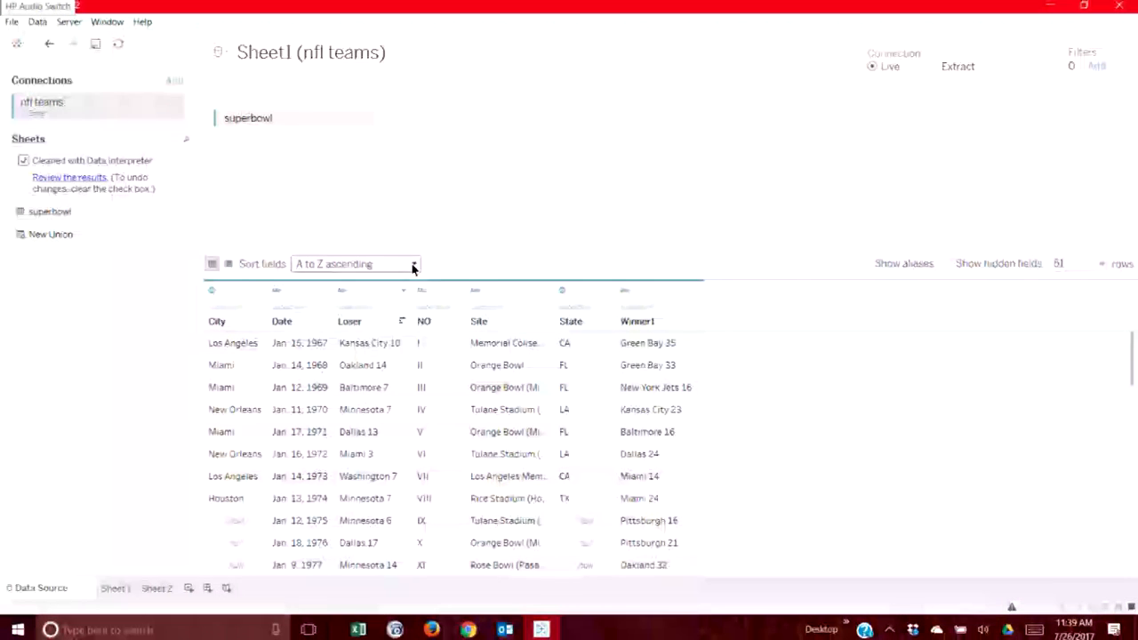
{"action": "left_click", "coordinate": [413, 266]}
{"action": "left_click", "coordinate": [391, 302]}
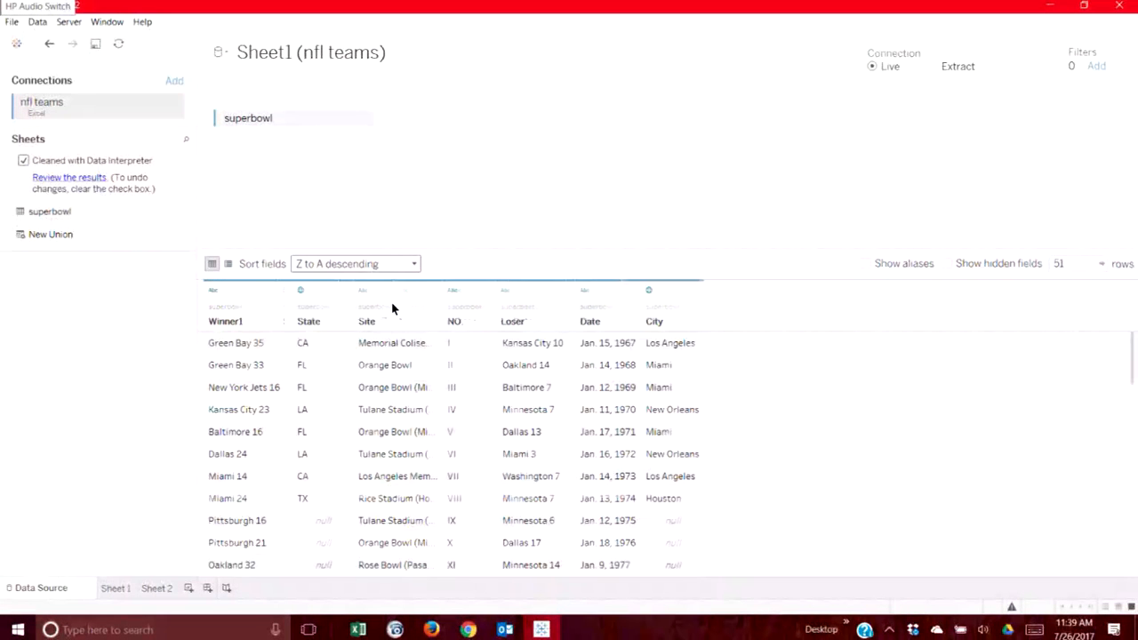
{"action": "left_click", "coordinate": [413, 264]}
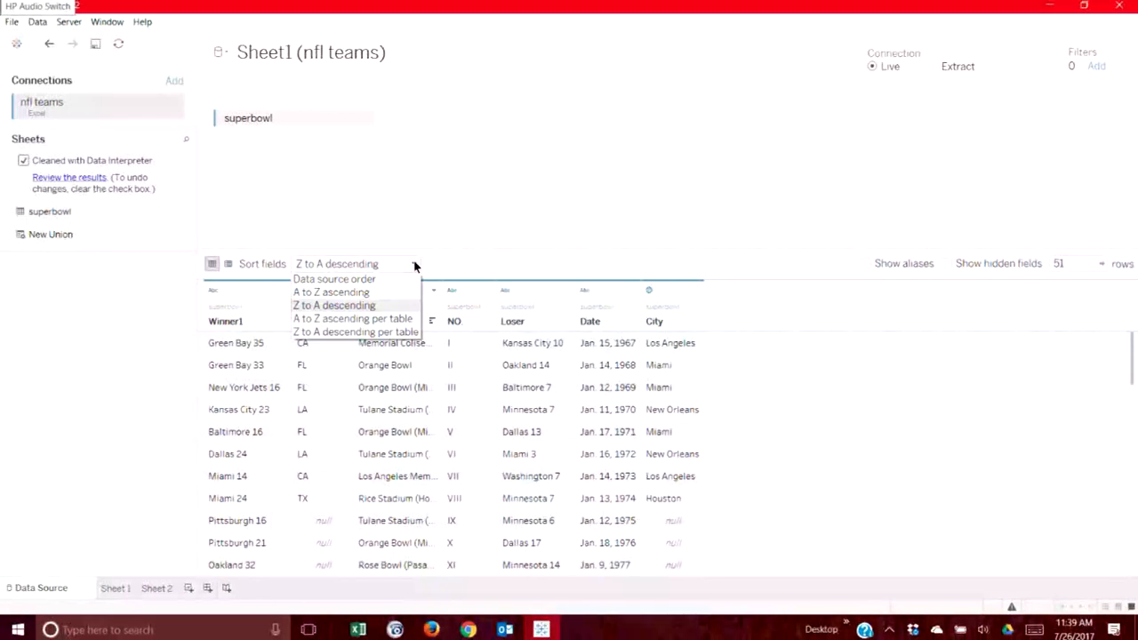
{"action": "left_click", "coordinate": [402, 318]}
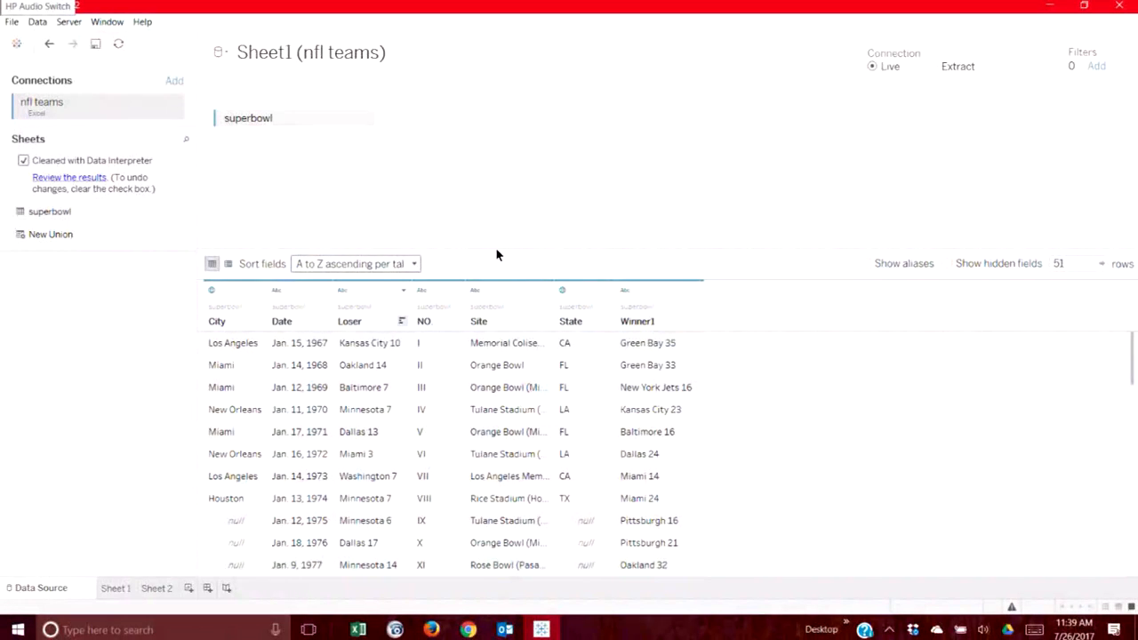
{"action": "left_click", "coordinate": [228, 264]}
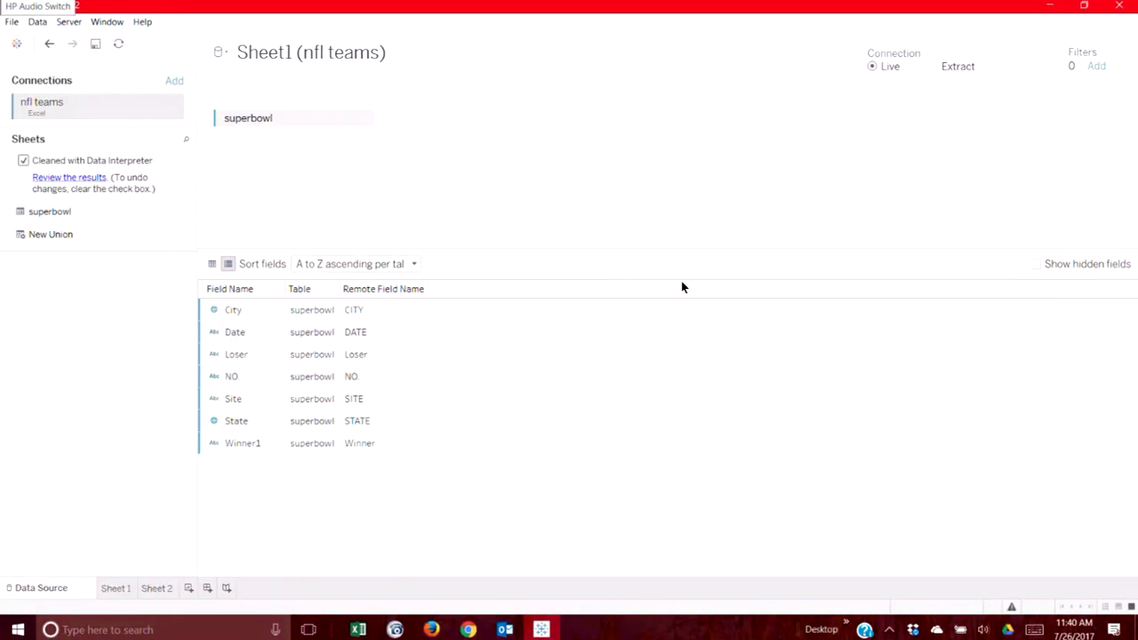
{"action": "mouse_move", "coordinate": [469, 630]}
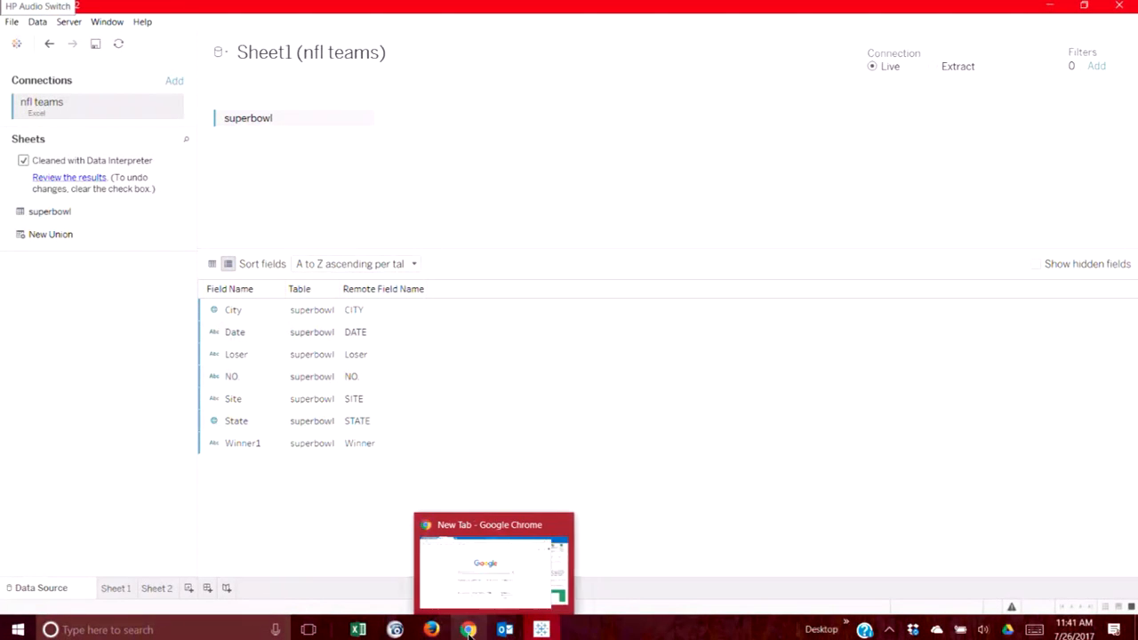
{"action": "left_click", "coordinate": [470, 630]}
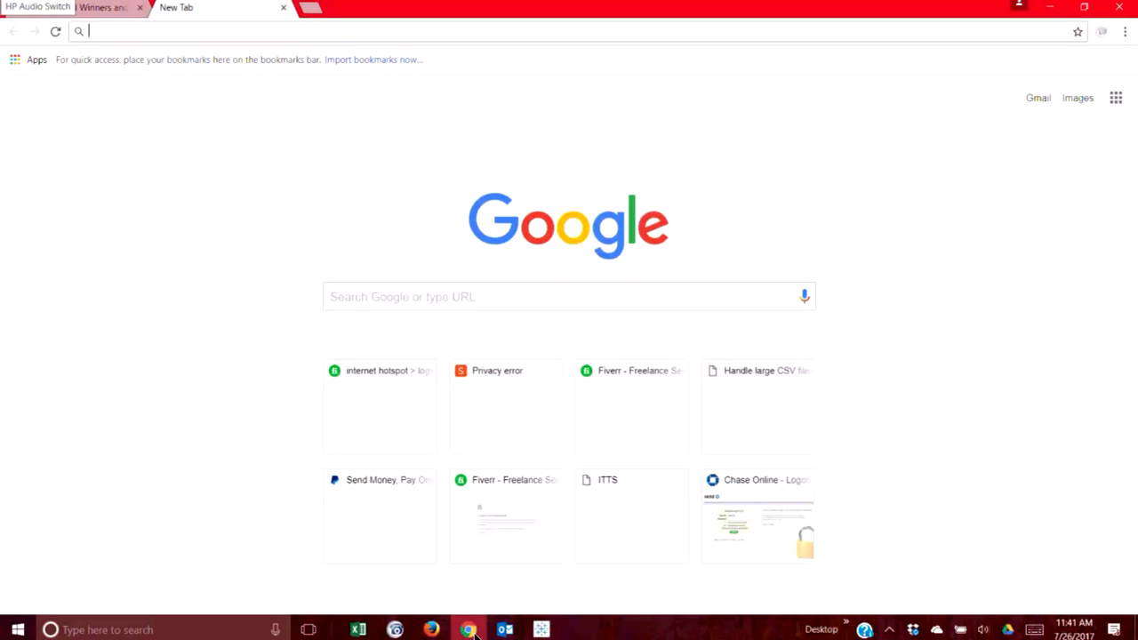
{"action": "left_click", "coordinate": [541, 631]}
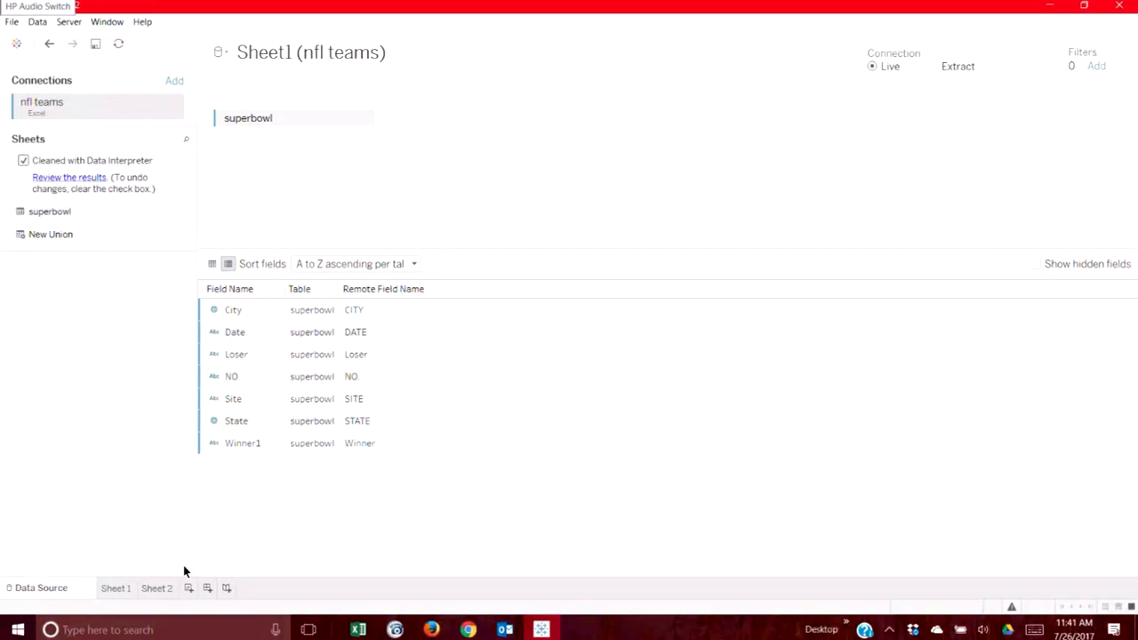
Create a new worksheet that lists the Loser values in rows and sort them in ascending order.
{"action": "left_click", "coordinate": [189, 587]}
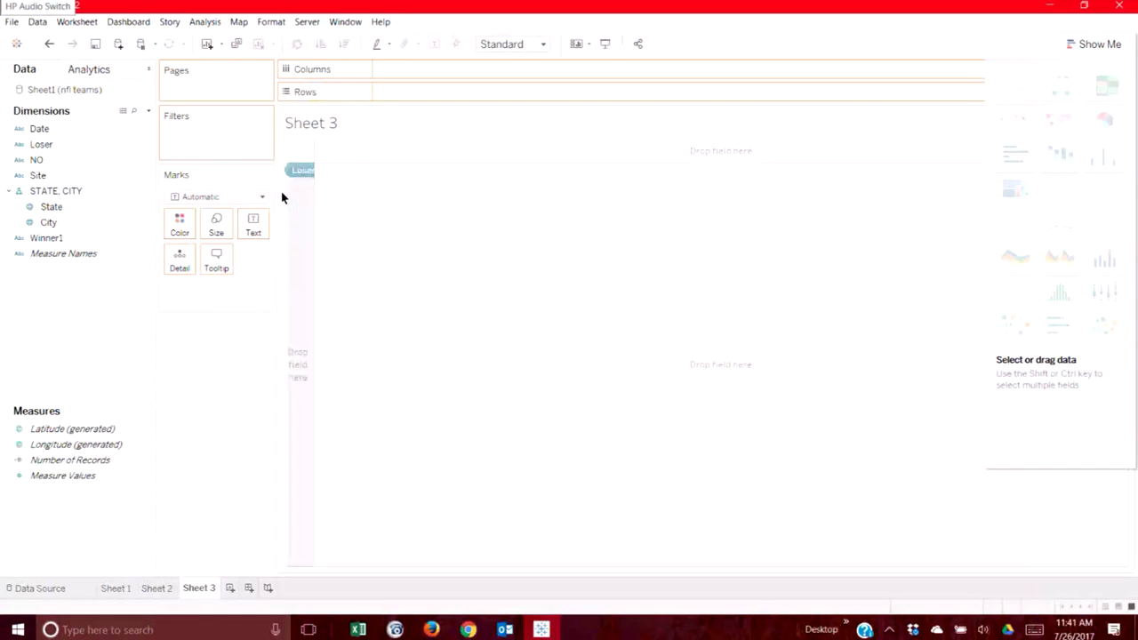
{"action": "left_click_drag", "start_coordinate": [292, 197], "coordinate": [299, 195]}
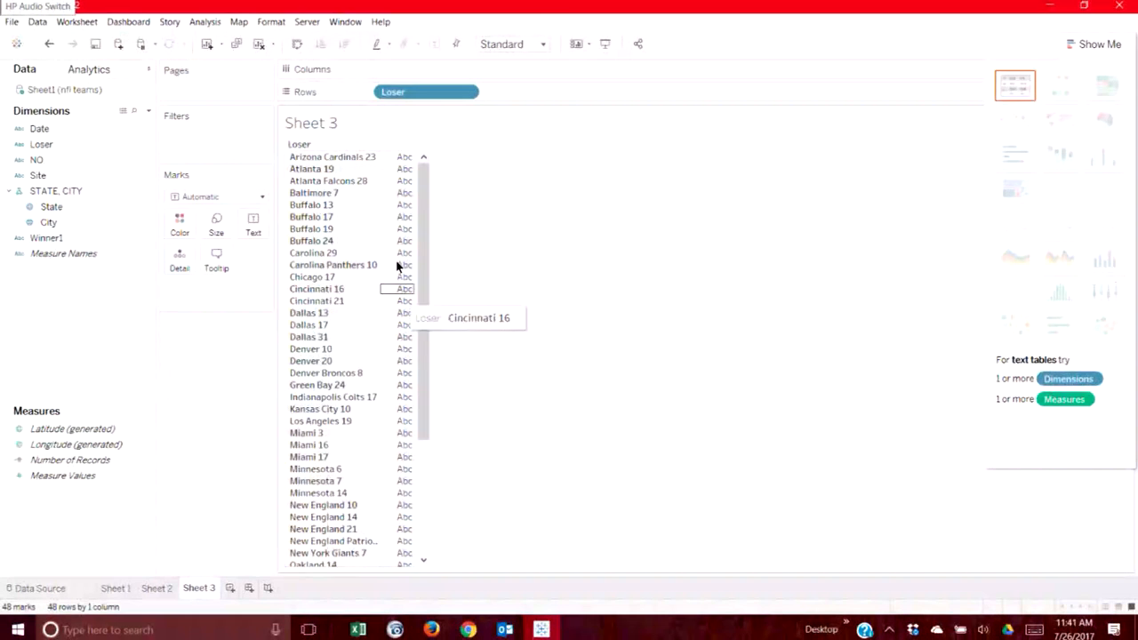
{"action": "scroll", "coordinate": [356, 477], "scroll_direction": "down", "scroll_amount": 3}
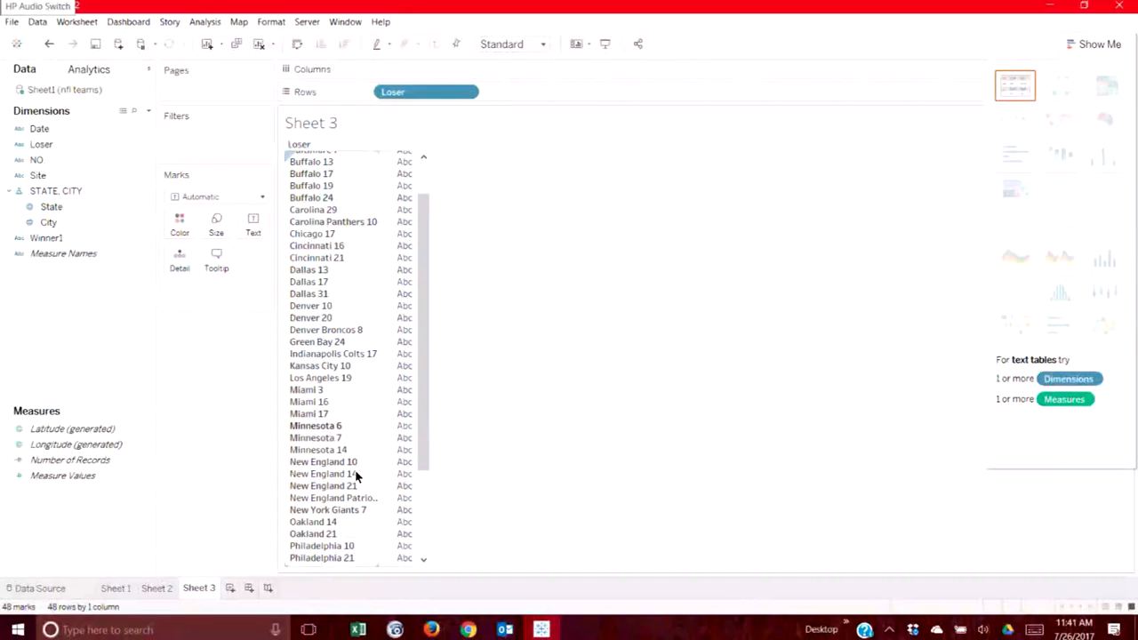
{"action": "scroll", "coordinate": [355, 476], "scroll_direction": "up", "scroll_amount": 3}
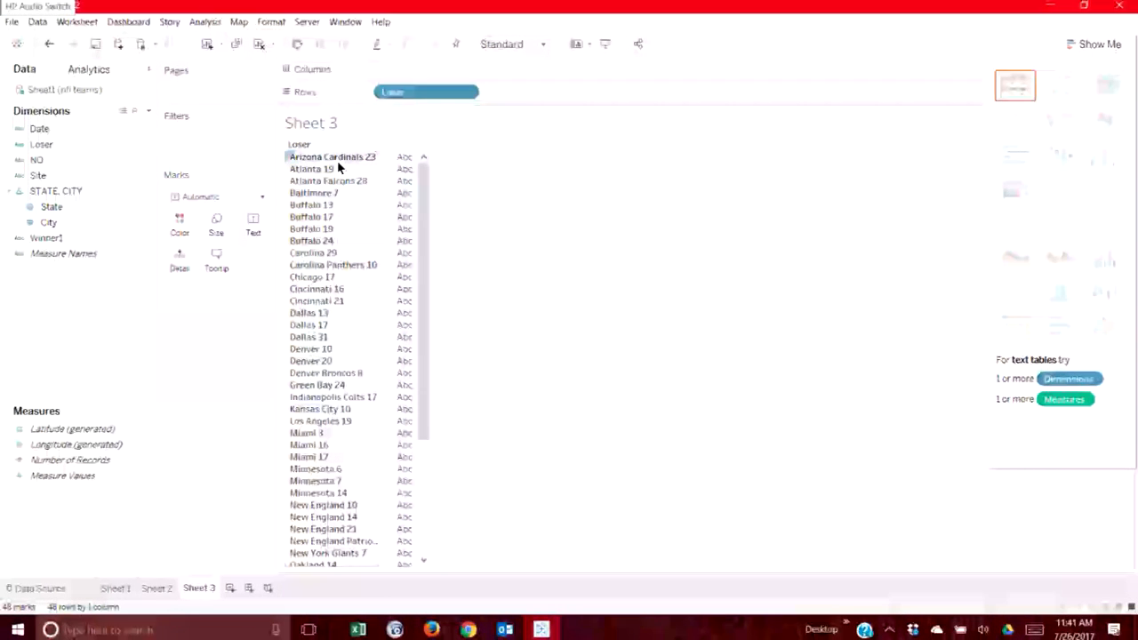
{"action": "left_click", "coordinate": [374, 145]}
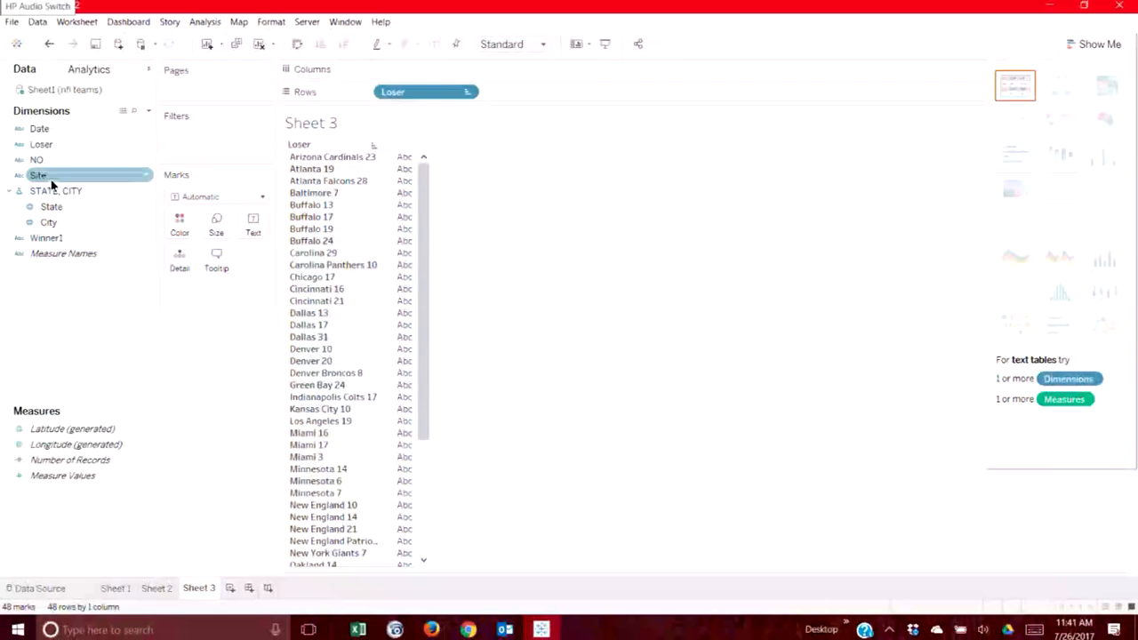
Try filtering the Loser list to the five Pittsburgh values of Winner1, and undo back to an empty sheet.
{"action": "left_click", "coordinate": [48, 145]}
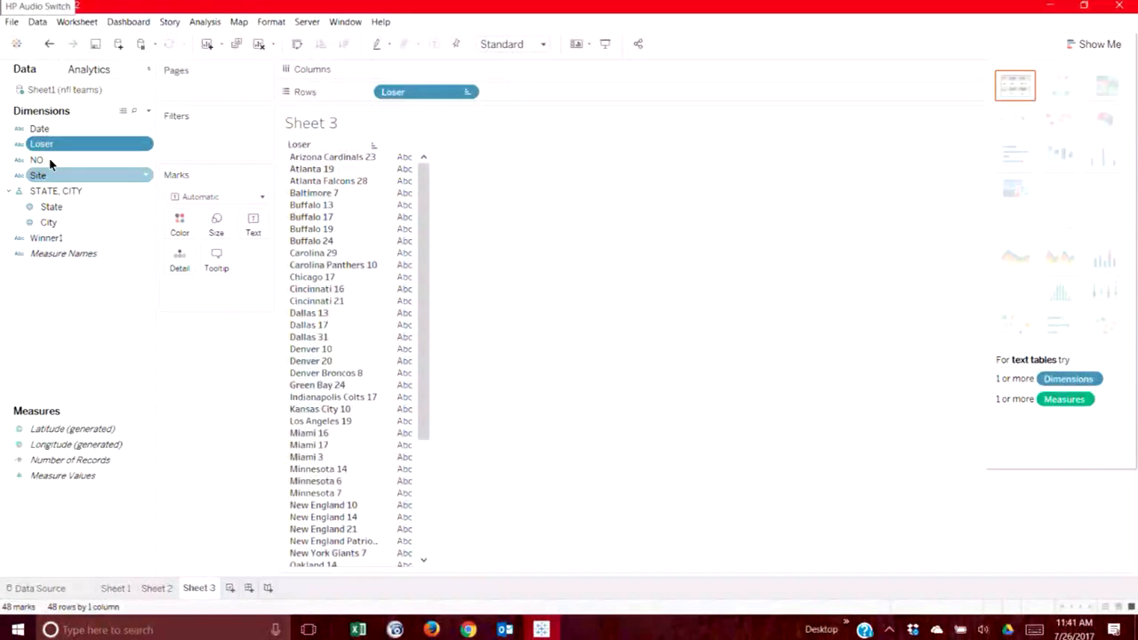
{"action": "left_click", "coordinate": [46, 239]}
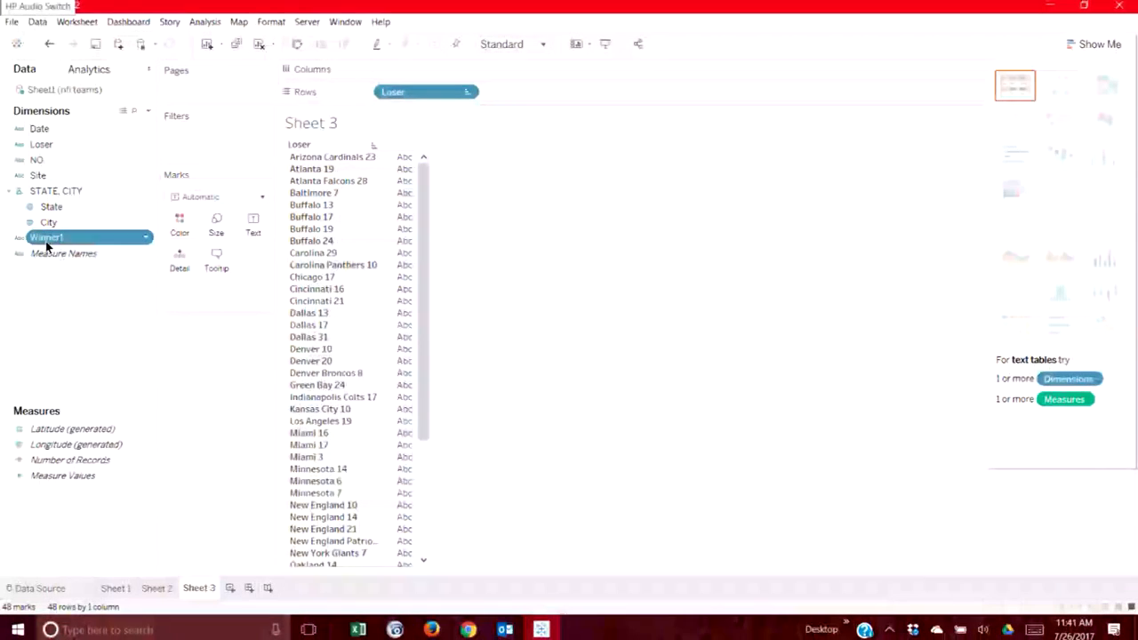
{"action": "left_click", "coordinate": [45, 240]}
{"action": "left_click", "coordinate": [46, 246]}
{"action": "left_click_drag", "start_coordinate": [37, 239], "coordinate": [186, 148]}
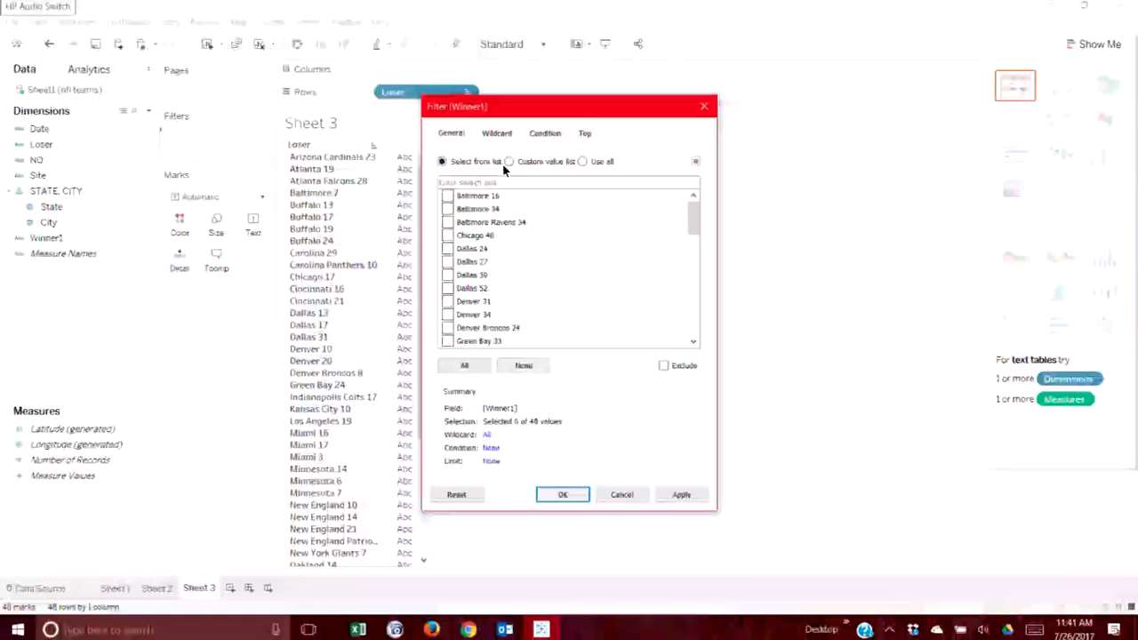
{"action": "left_click", "coordinate": [489, 183]}
{"action": "type", "text": "pitts"}
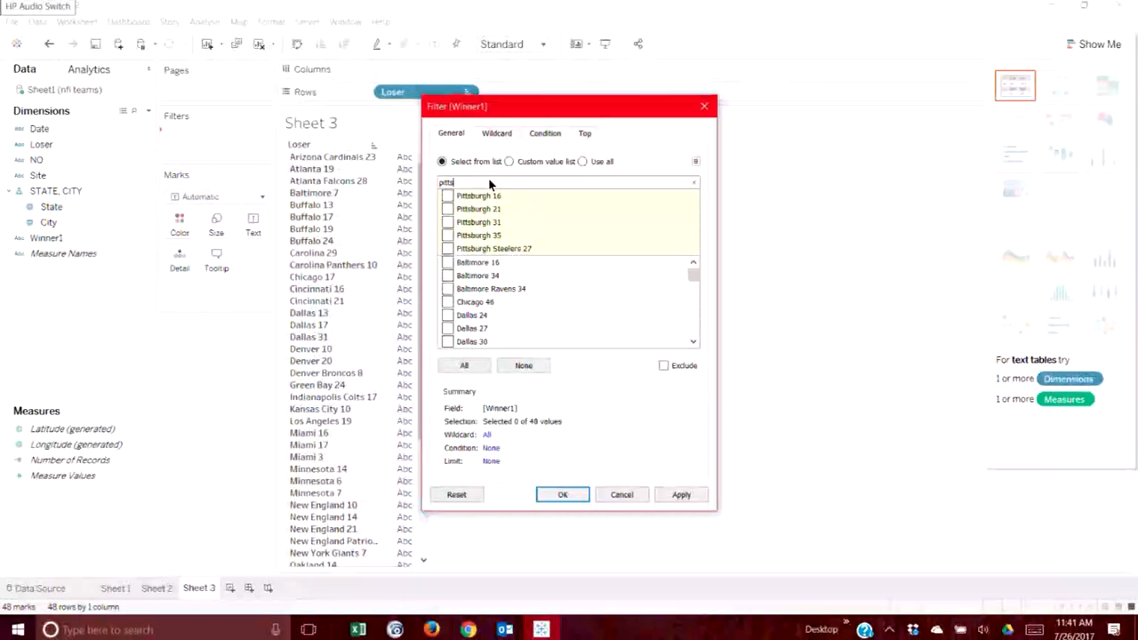
{"action": "left_click_drag", "start_coordinate": [536, 248], "coordinate": [456, 176]}
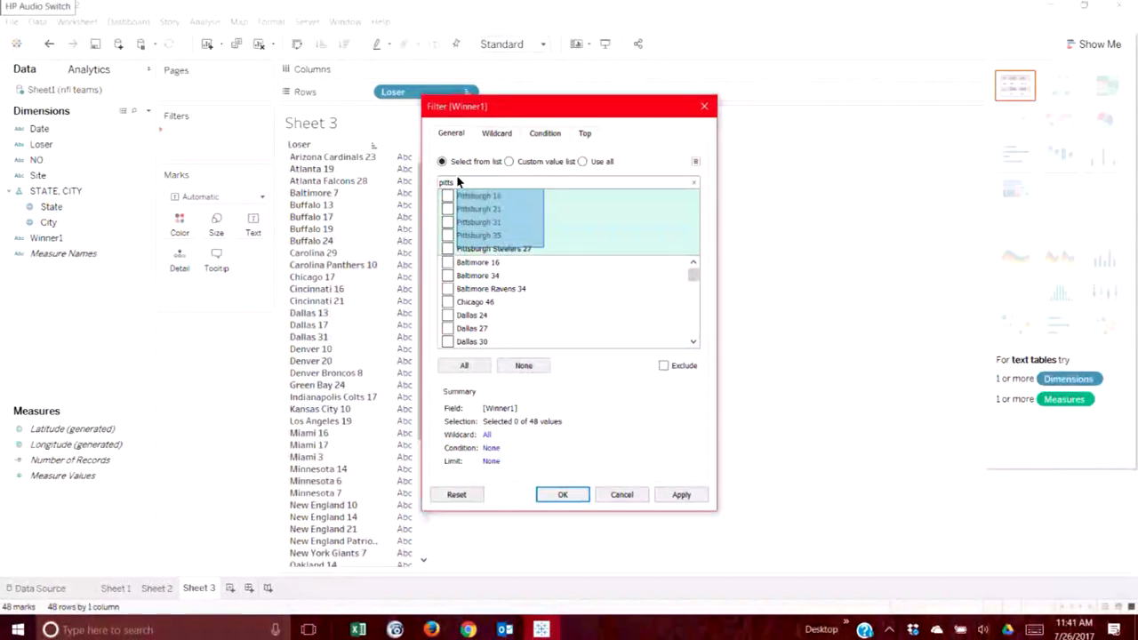
{"action": "left_click", "coordinate": [452, 240]}
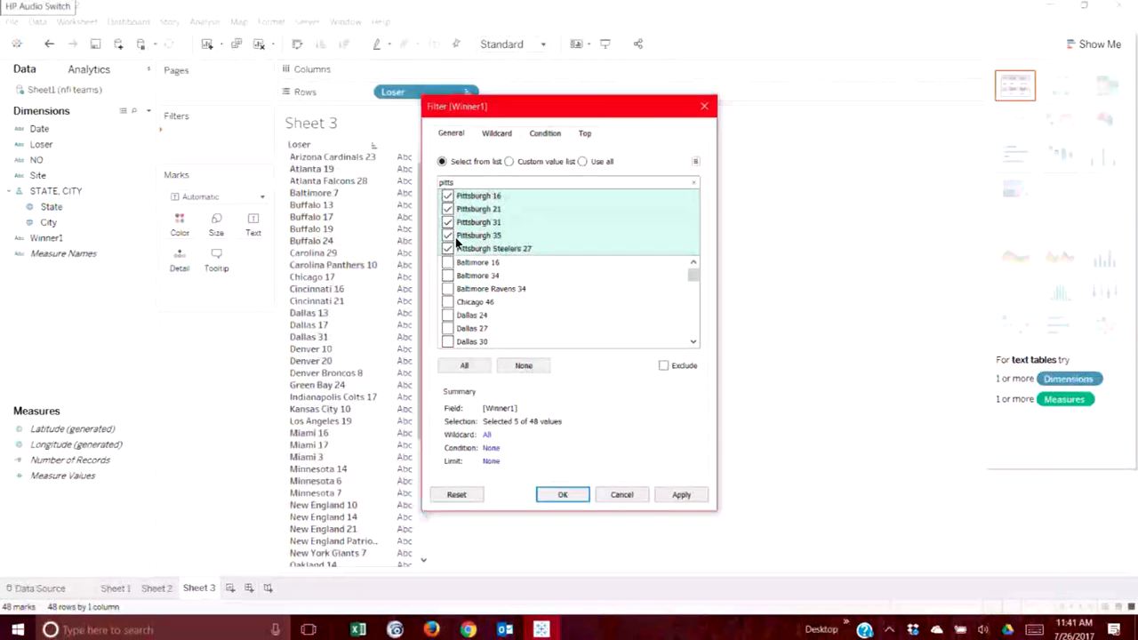
{"action": "scroll", "coordinate": [693, 311], "scroll_direction": "down", "scroll_amount": 8}
{"action": "left_click_drag", "start_coordinate": [694, 319], "coordinate": [693, 317]}
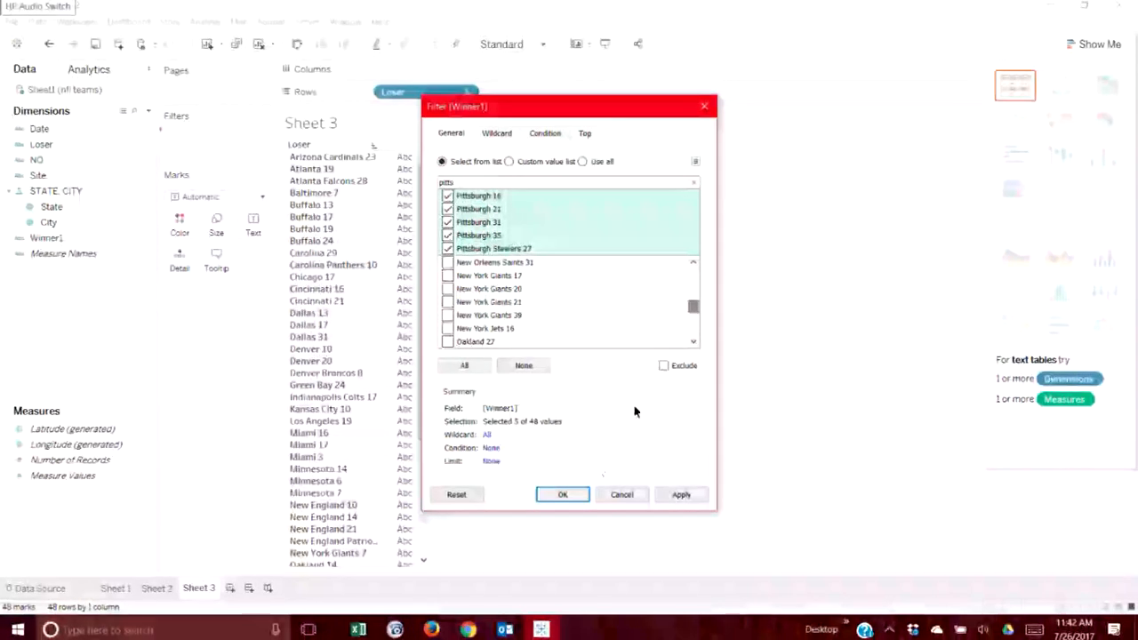
{"action": "left_click", "coordinate": [560, 495]}
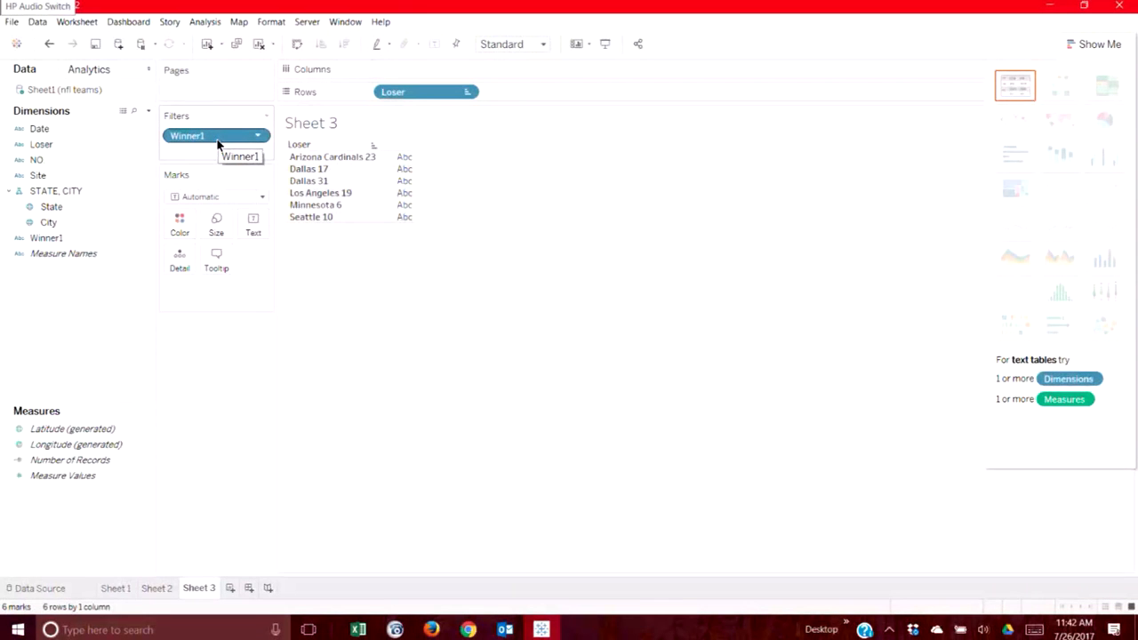
{"action": "left_click", "coordinate": [48, 46]}
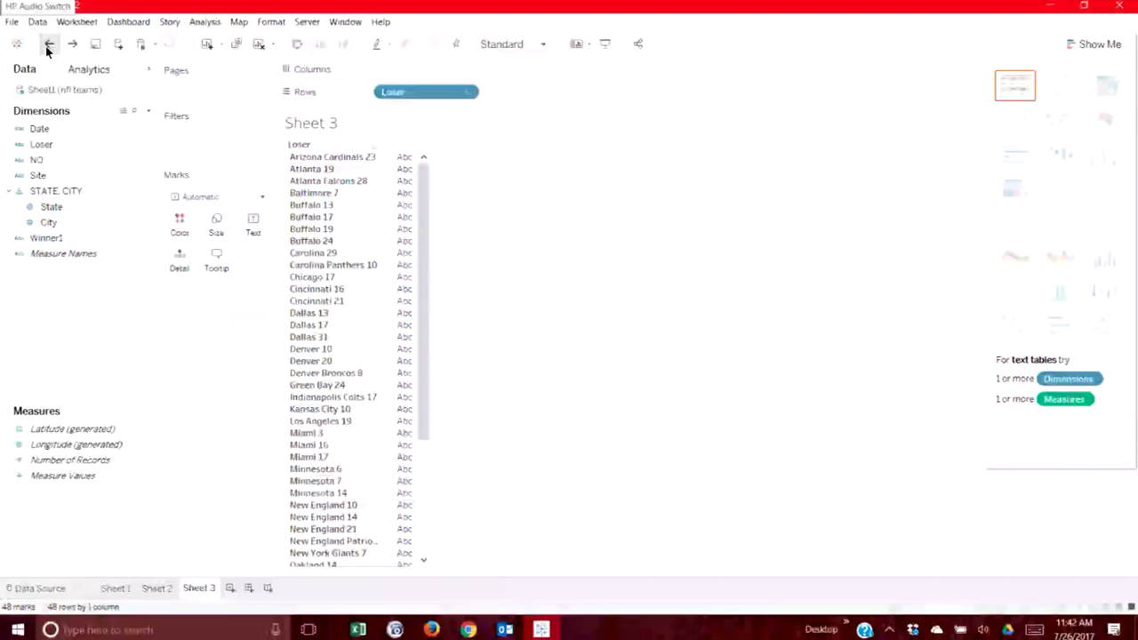
{"action": "left_click", "coordinate": [48, 46]}
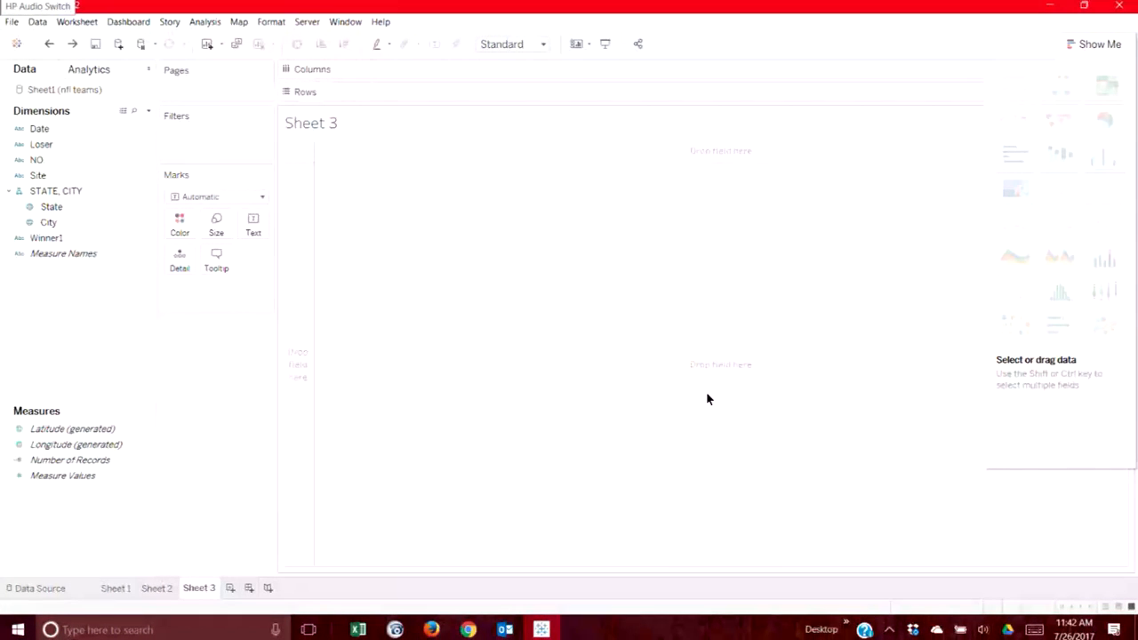
List the Loser values in rows, start a Winner1 filter, and search its values for "pitts".
{"action": "left_click_drag", "start_coordinate": [41, 144], "coordinate": [391, 91]}
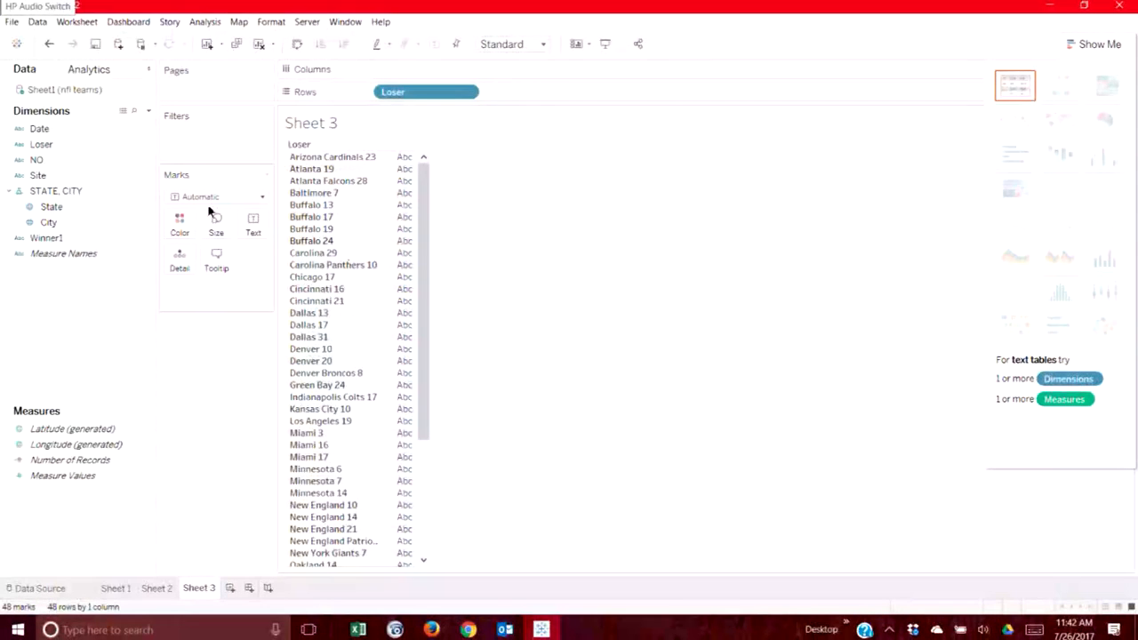
{"action": "left_click_drag", "start_coordinate": [76, 240], "coordinate": [216, 155]}
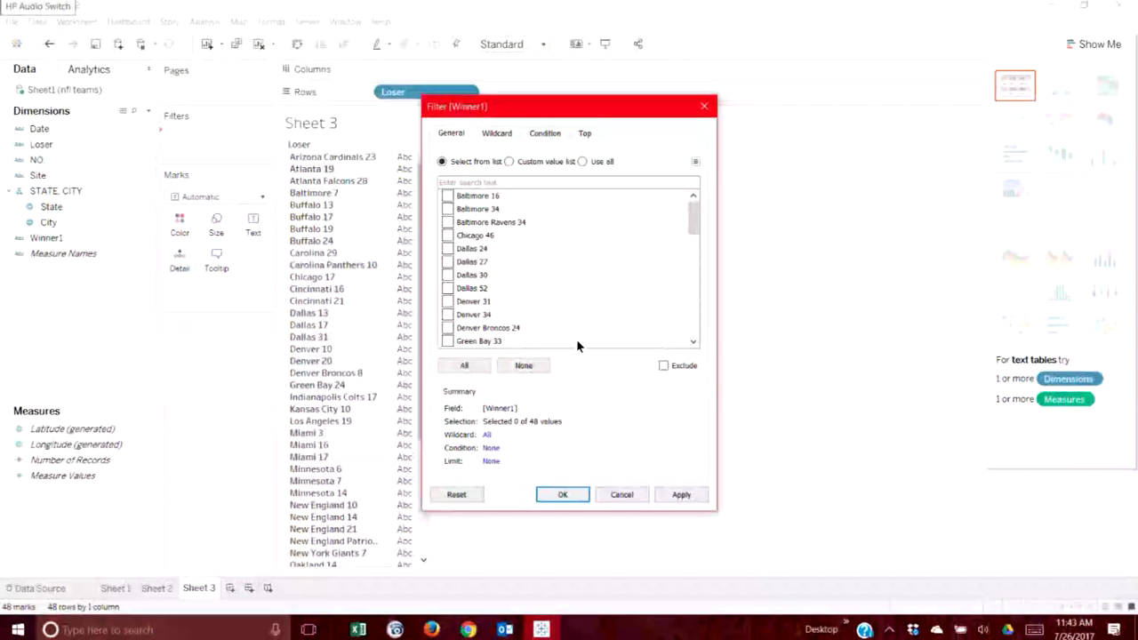
{"action": "left_click", "coordinate": [495, 183]}
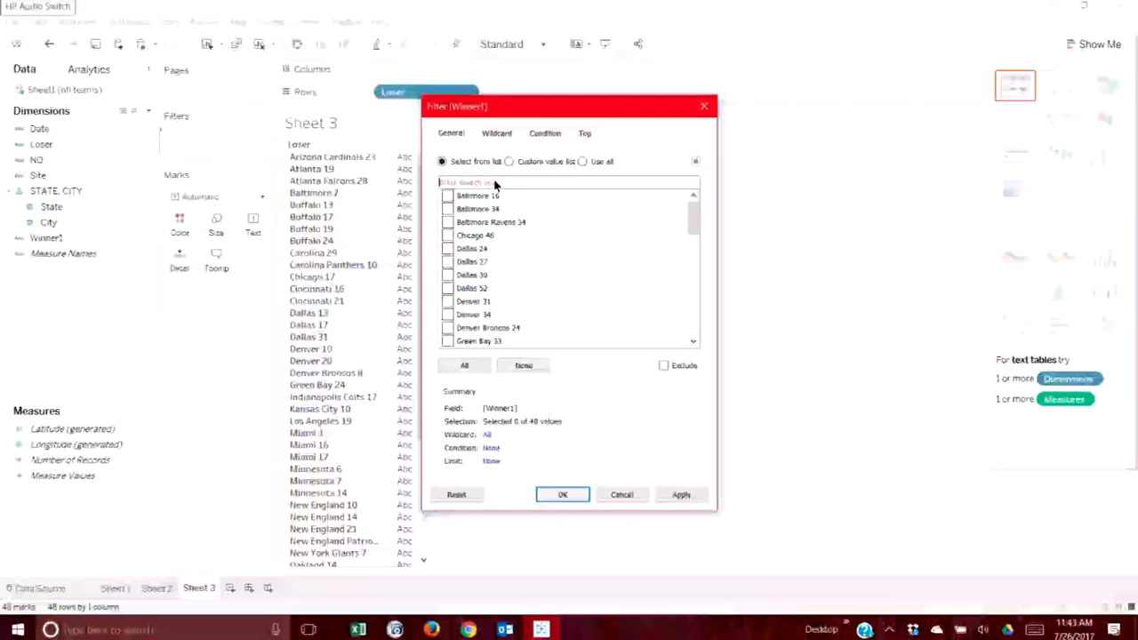
{"action": "type", "text": "pitt"}
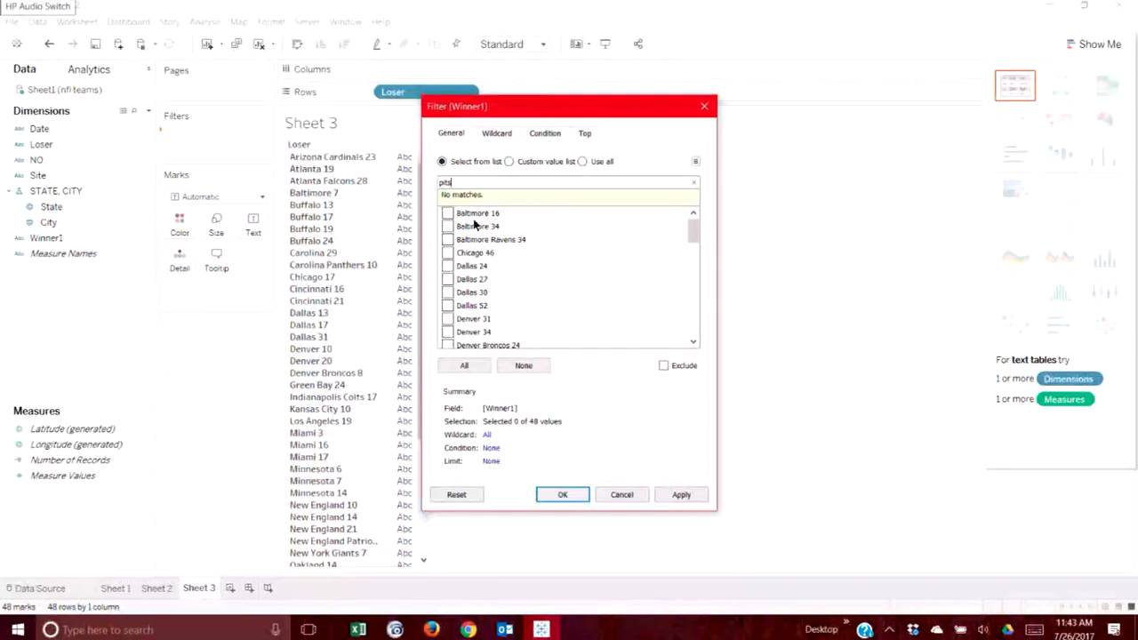
{"action": "key", "text": "BackSpace"}
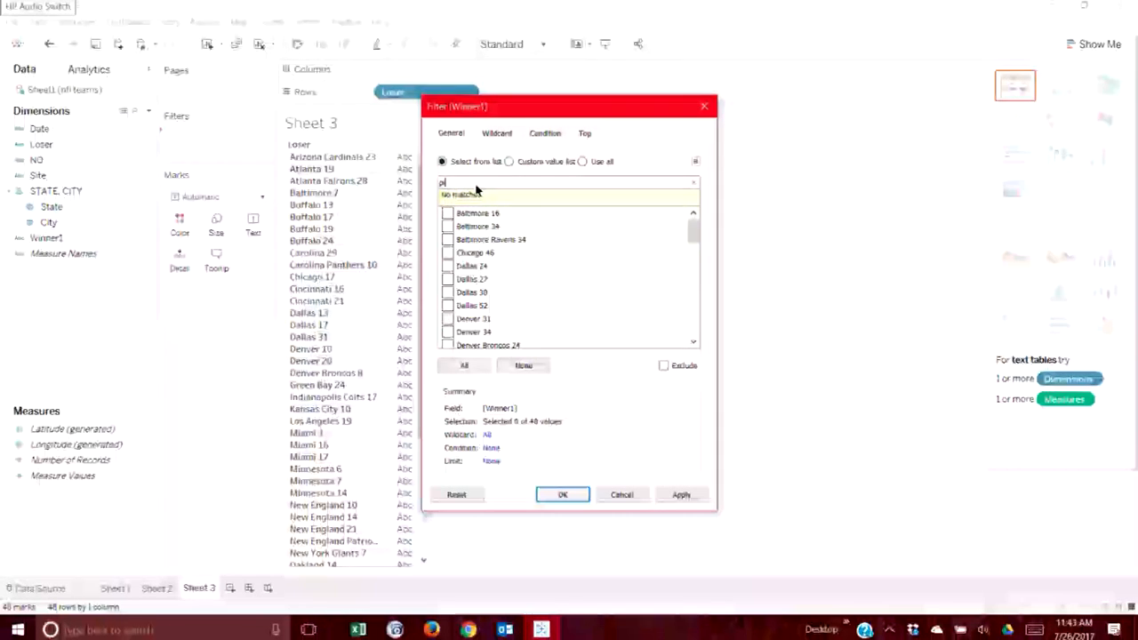
{"action": "type", "text": "ts"}
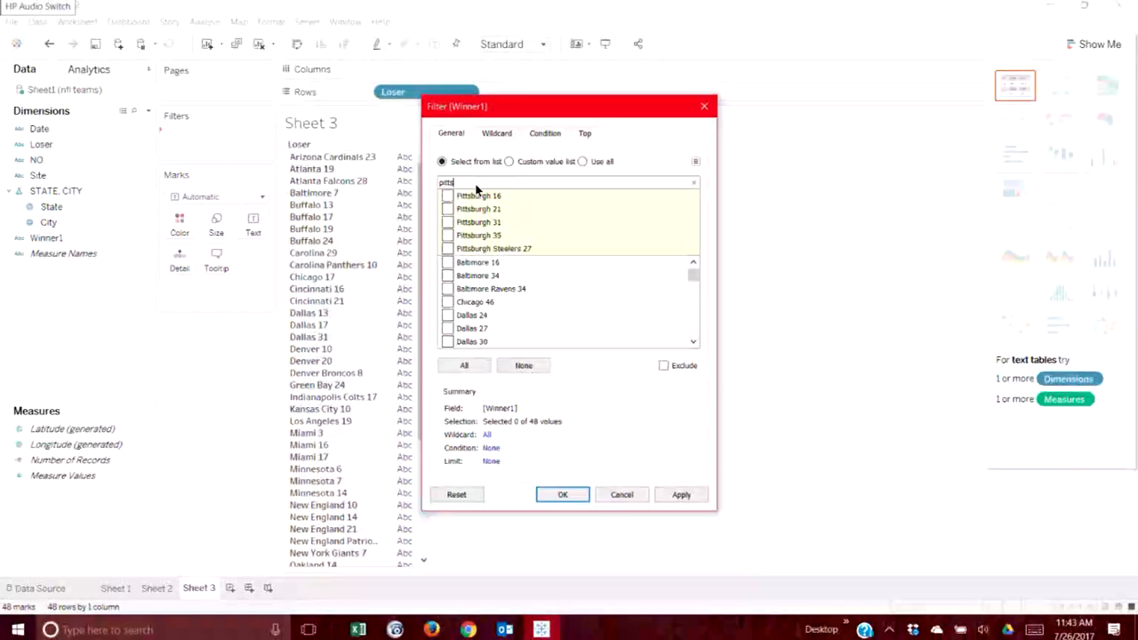
Filter Winner1 to the five Pittsburgh values and add Winner1 ahead of Loser in the rows.
{"action": "left_click", "coordinate": [458, 197]}
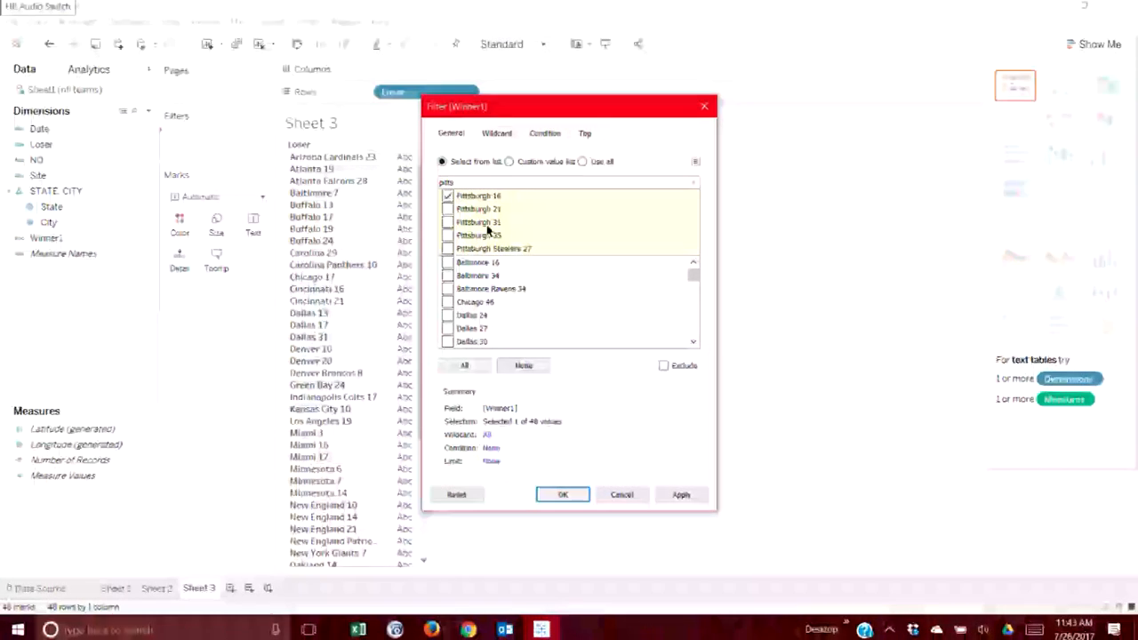
{"action": "left_click", "coordinate": [447, 209]}
{"action": "left_click", "coordinate": [447, 222]}
{"action": "left_click", "coordinate": [448, 235]}
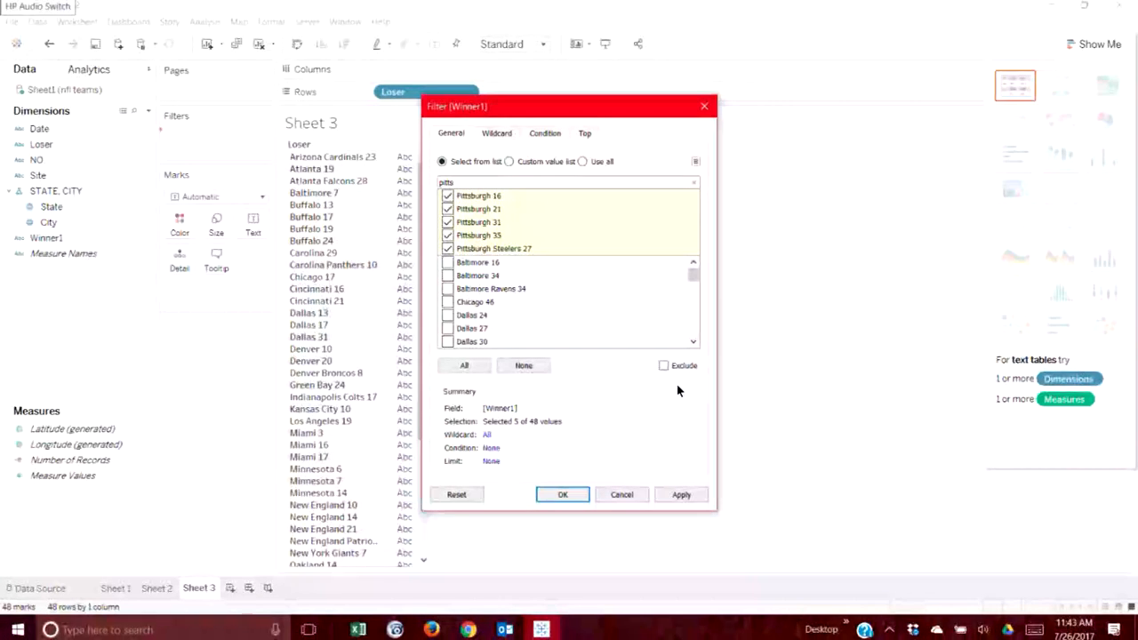
{"action": "left_click", "coordinate": [681, 495]}
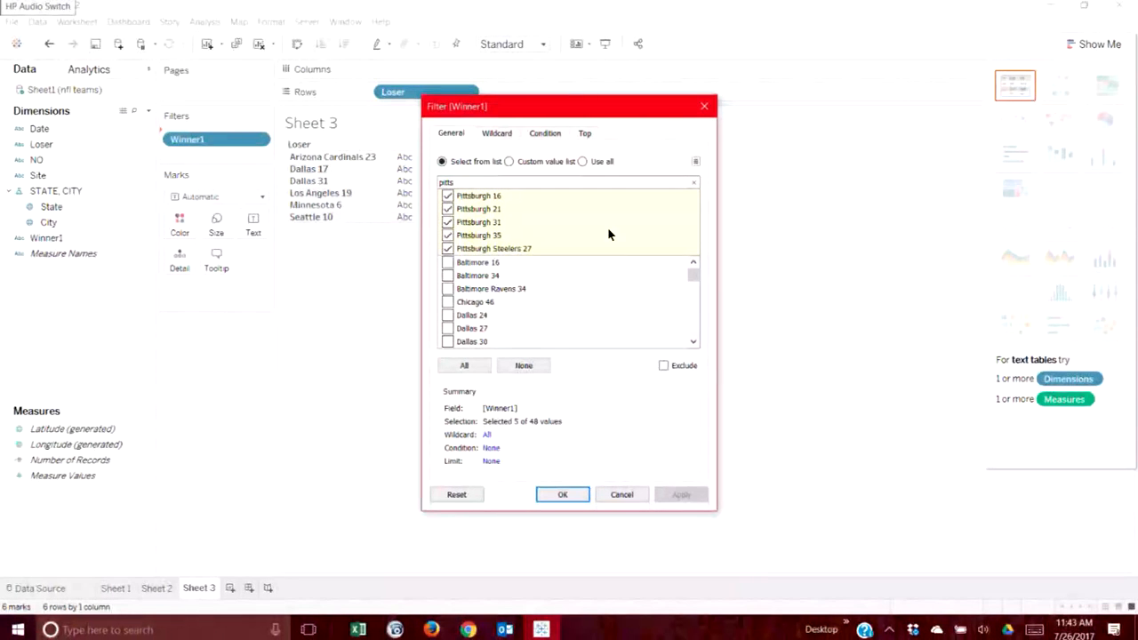
{"action": "left_click", "coordinate": [561, 497]}
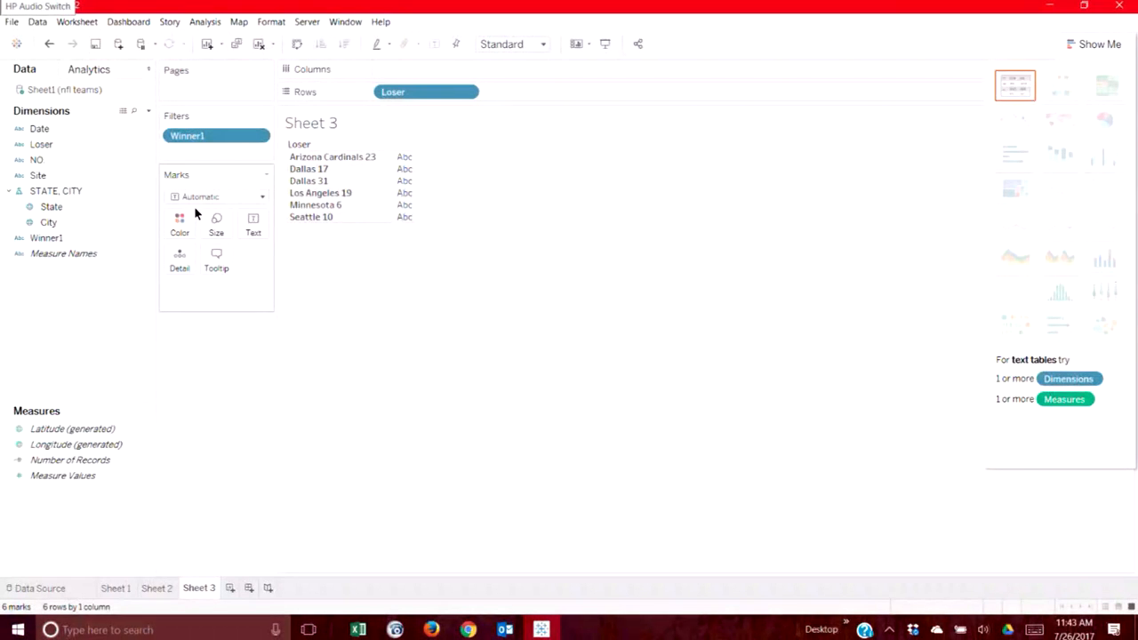
{"action": "left_click_drag", "start_coordinate": [58, 245], "coordinate": [382, 92]}
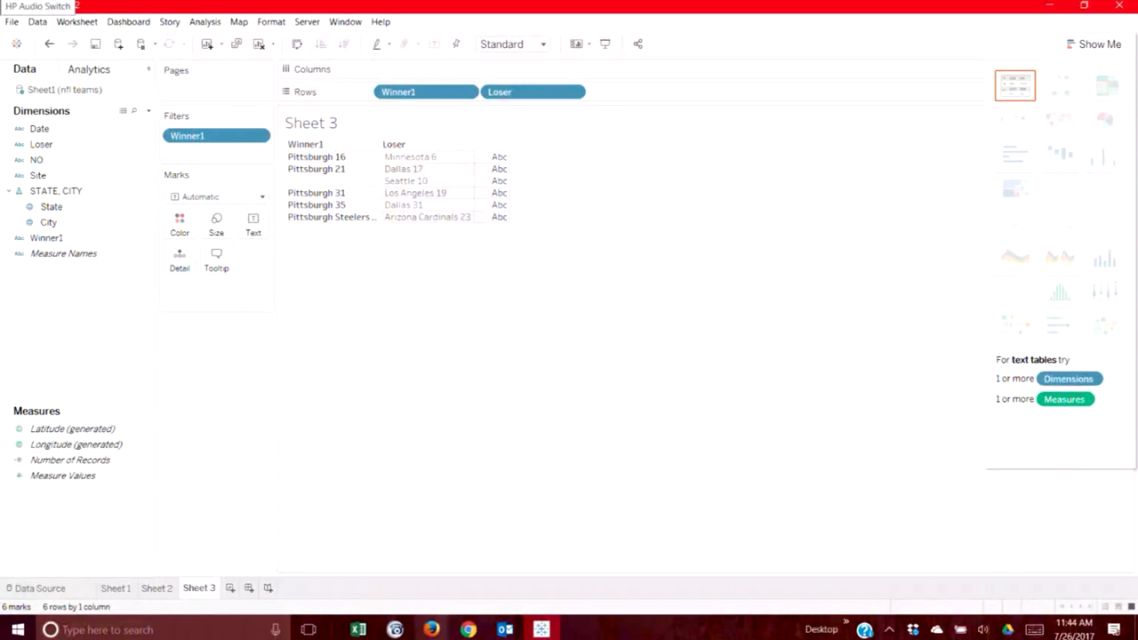
Check the superbowl sheet in Excel, then return to Tableau's data source and examine its rows in the data grid.
{"action": "left_click", "coordinate": [467, 629]}
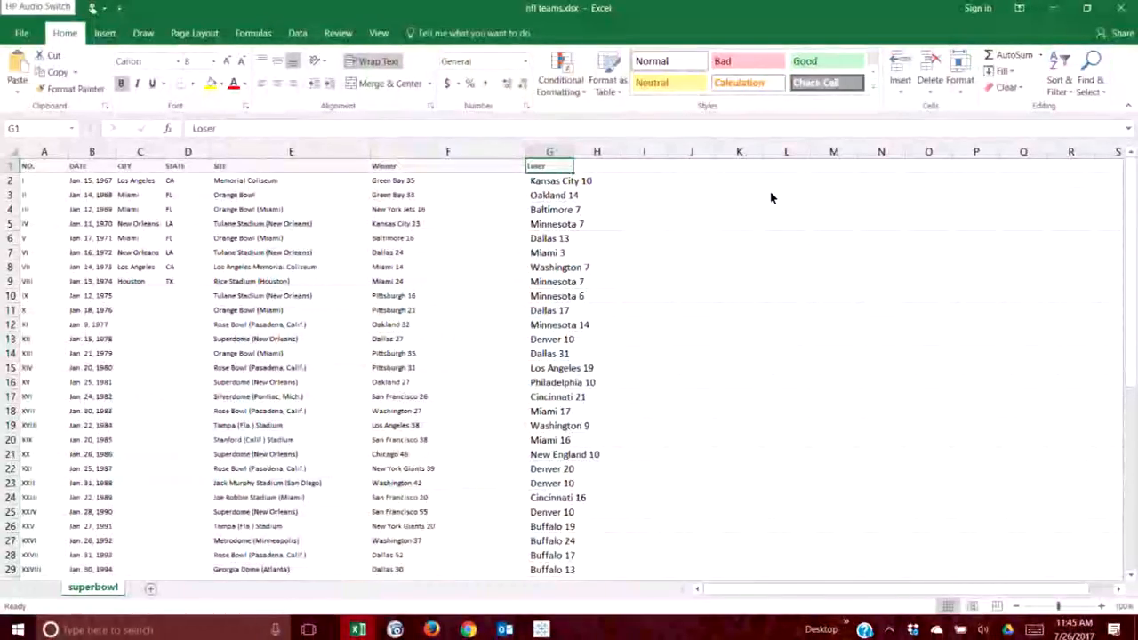
{"action": "left_click", "coordinate": [541, 629]}
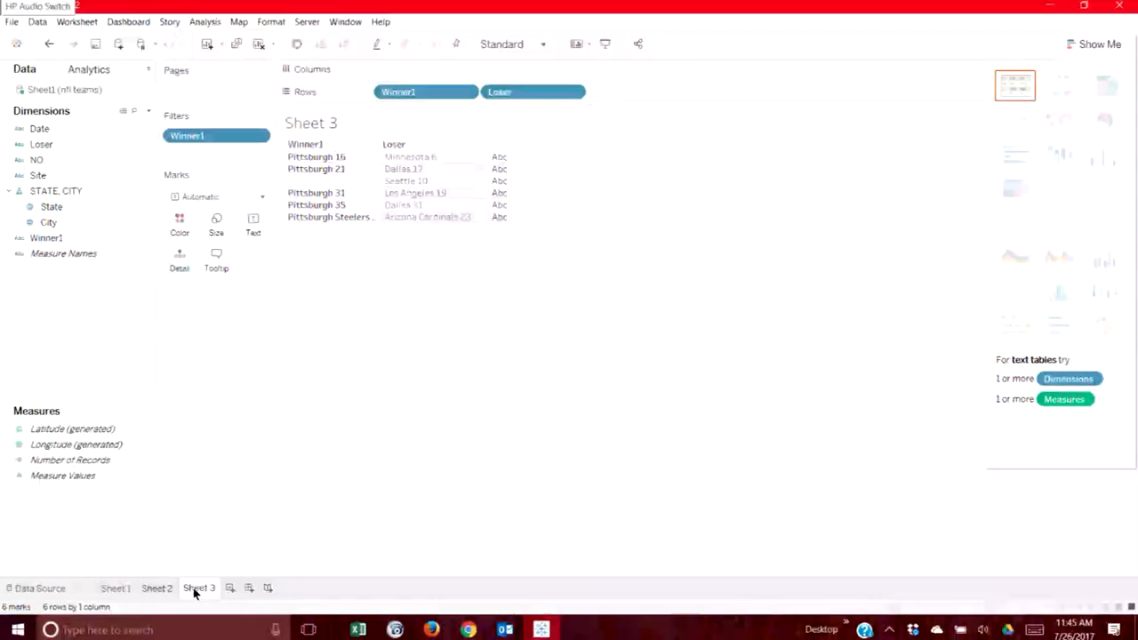
{"action": "left_click", "coordinate": [40, 588]}
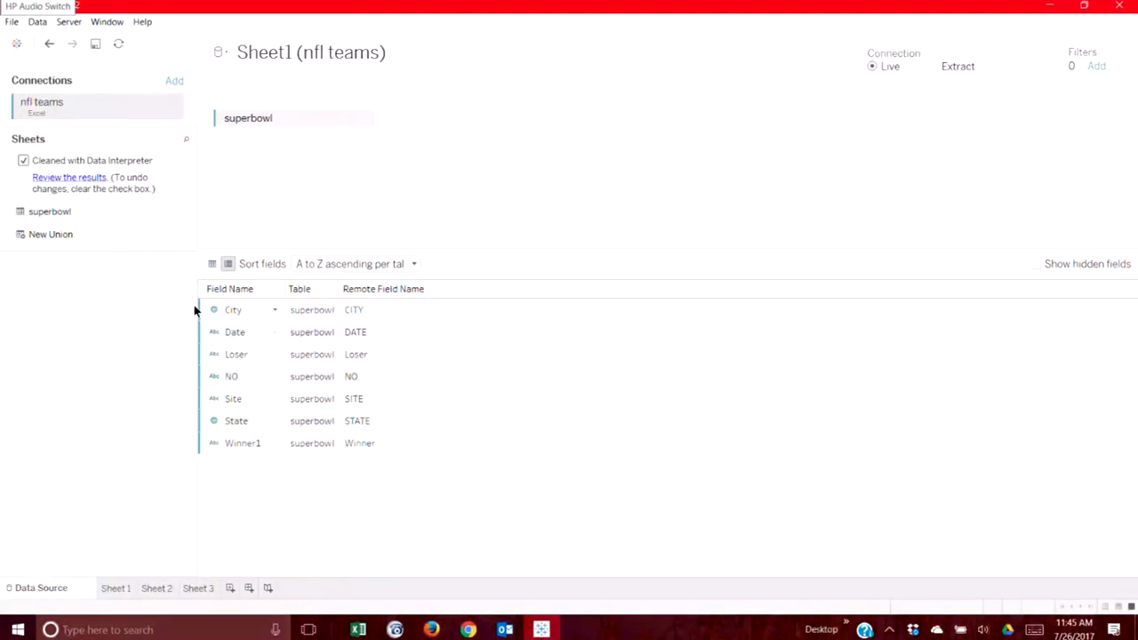
{"action": "left_click", "coordinate": [212, 265]}
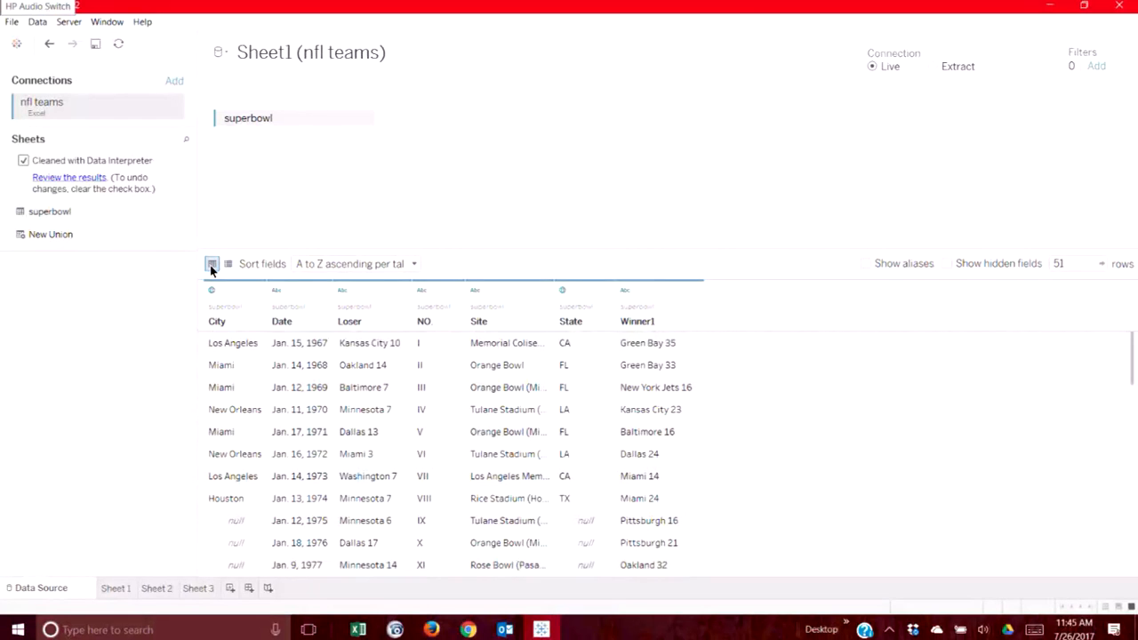
{"action": "scroll", "coordinate": [346, 418], "scroll_direction": "down", "scroll_amount": 2}
{"action": "scroll", "coordinate": [346, 418], "scroll_direction": "up", "scroll_amount": 2}
On Sheet 1, create a calculated field from Winner1, view the COUNT function's description, and accept the formula containing only Winner1.
{"action": "left_click", "coordinate": [114, 589]}
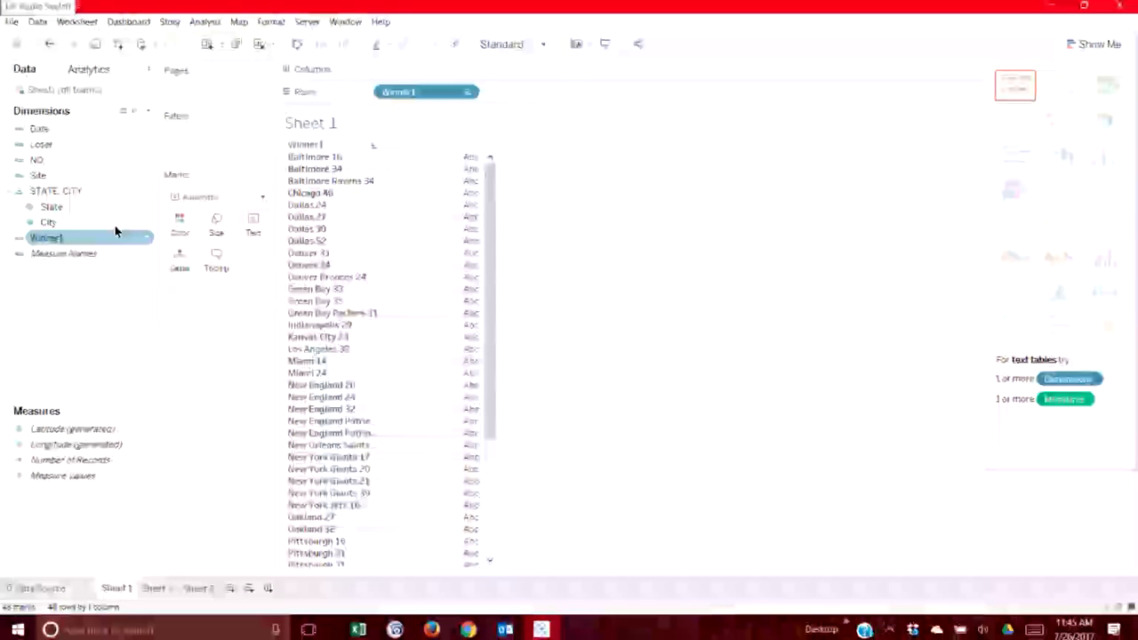
{"action": "left_click", "coordinate": [80, 239]}
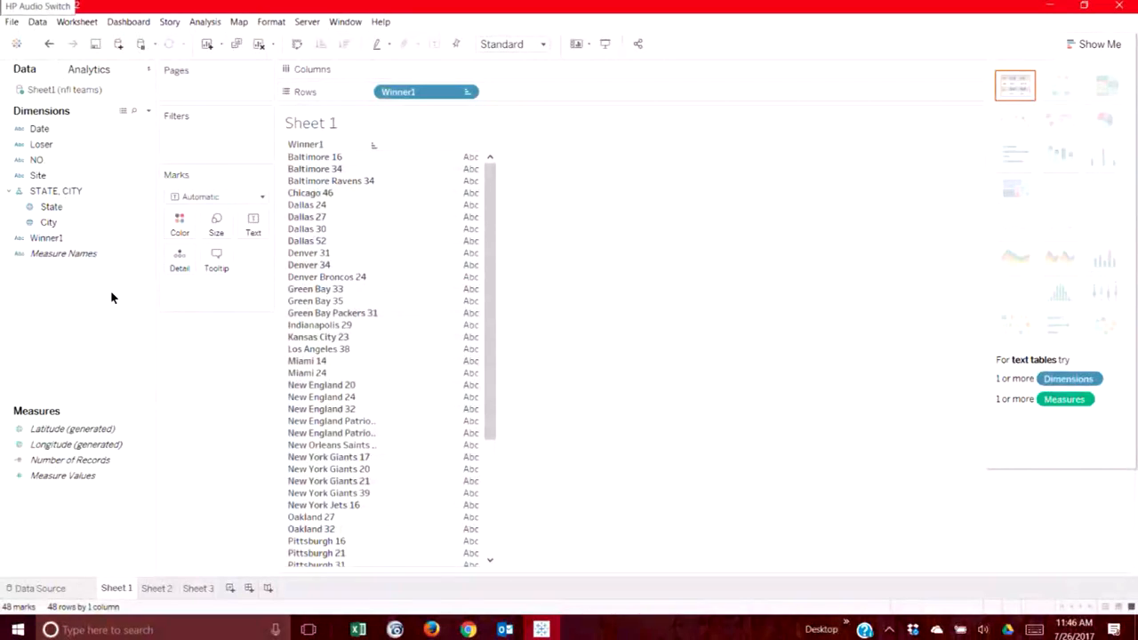
{"action": "right_click", "coordinate": [67, 240]}
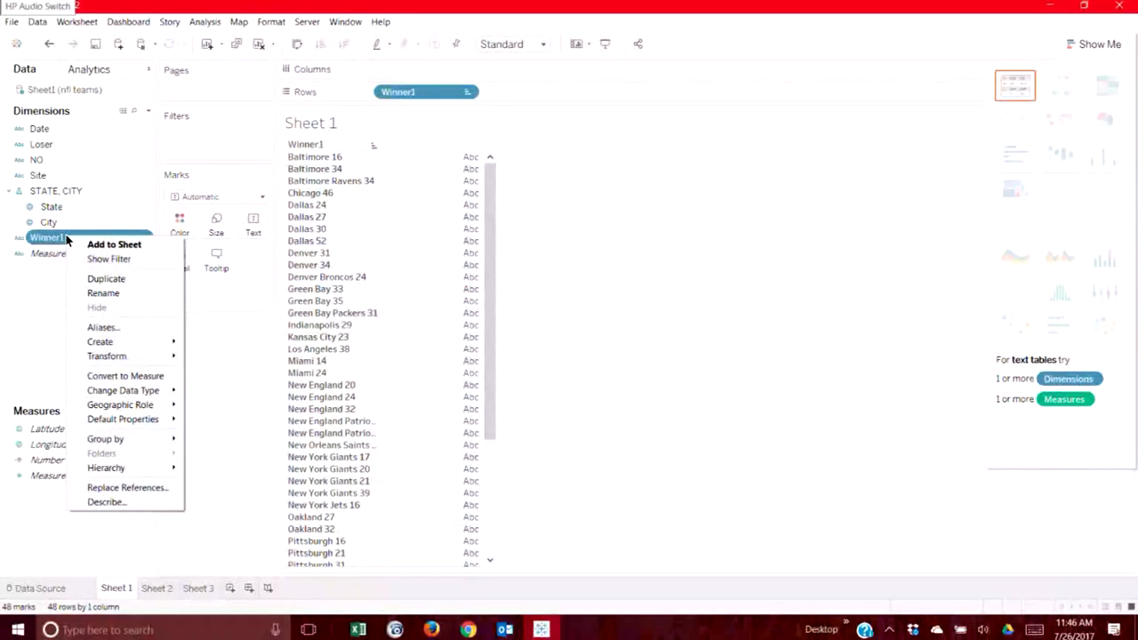
{"action": "mouse_move", "coordinate": [117, 348]}
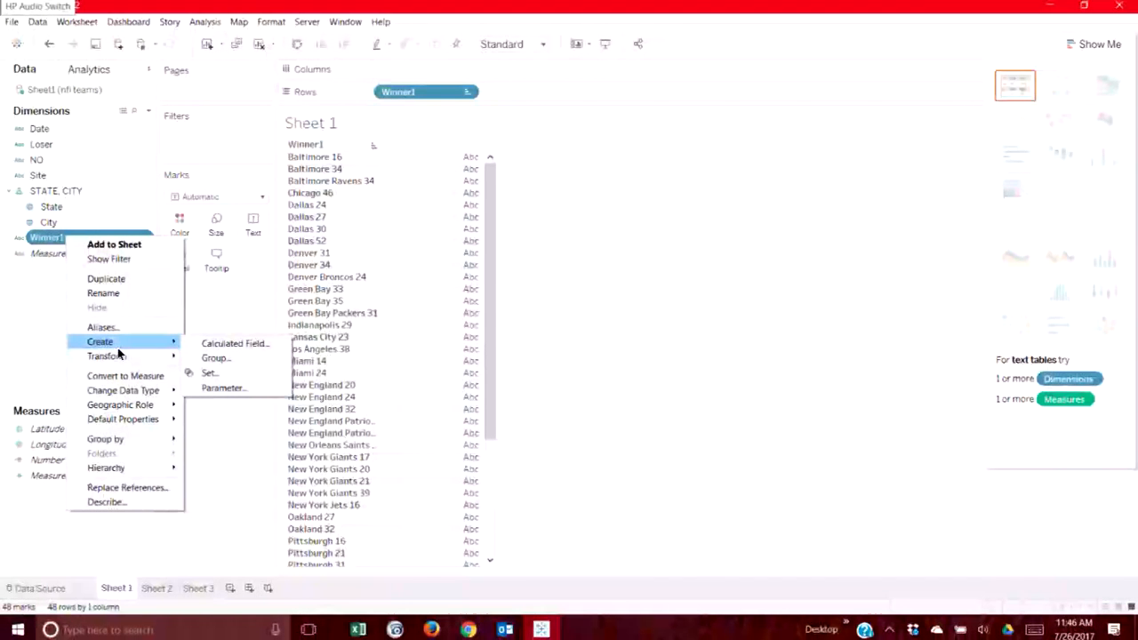
{"action": "left_click", "coordinate": [208, 347]}
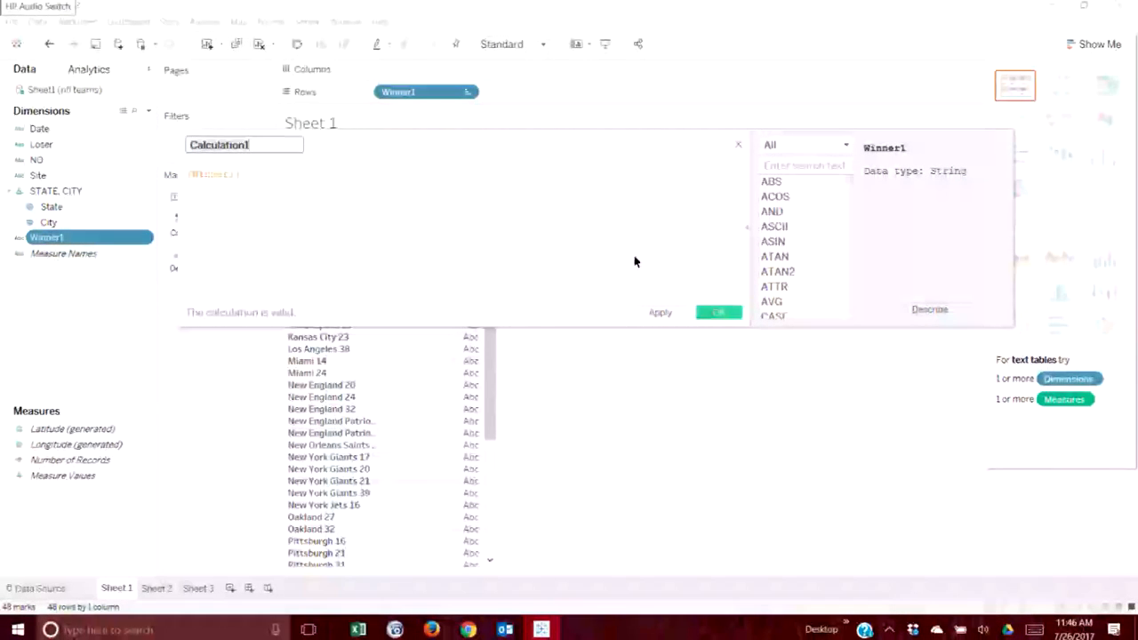
{"action": "scroll", "coordinate": [844, 191], "scroll_direction": "down", "scroll_amount": 6}
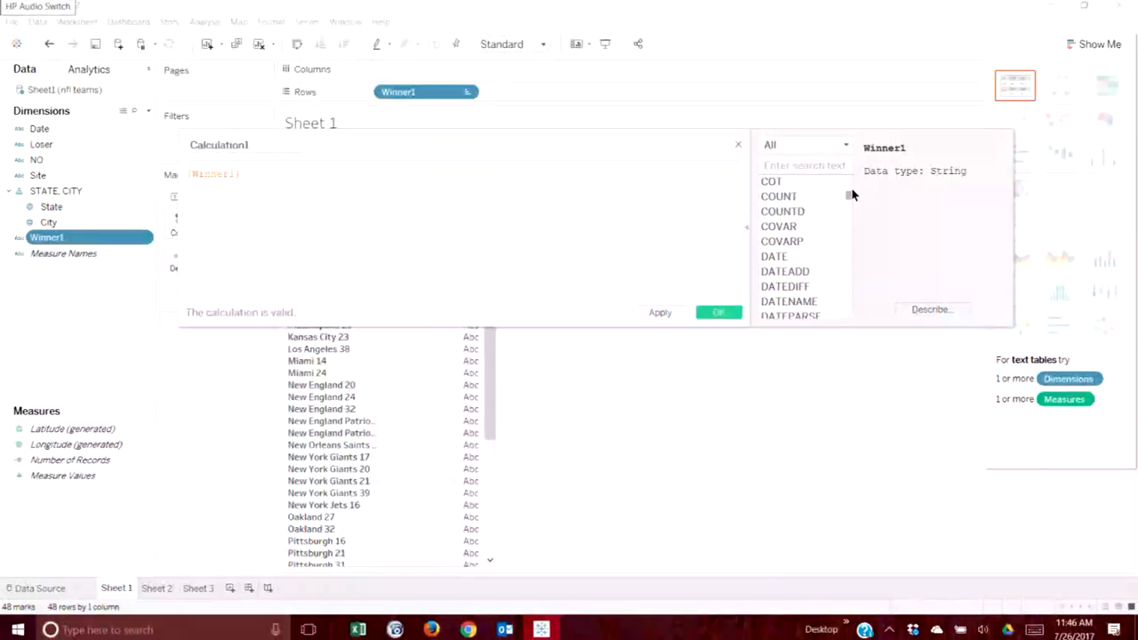
{"action": "scroll", "coordinate": [786, 208], "scroll_direction": "up", "scroll_amount": 1}
{"action": "left_click", "coordinate": [783, 197]}
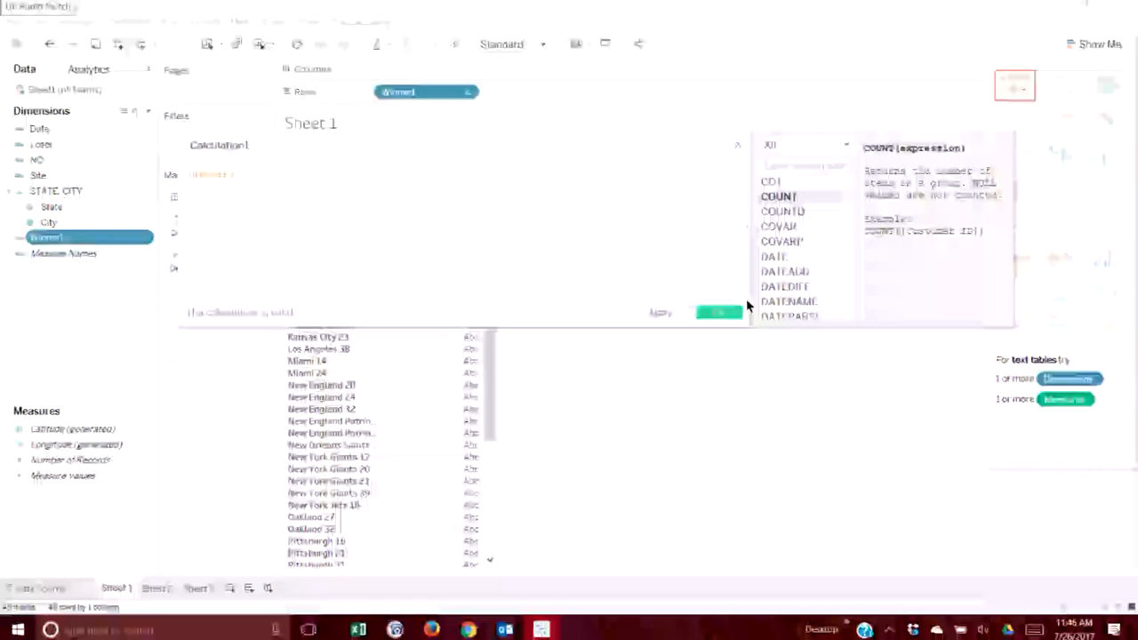
{"action": "left_click", "coordinate": [718, 313]}
{"action": "left_click_drag", "start_coordinate": [424, 92], "coordinate": [100, 261]}
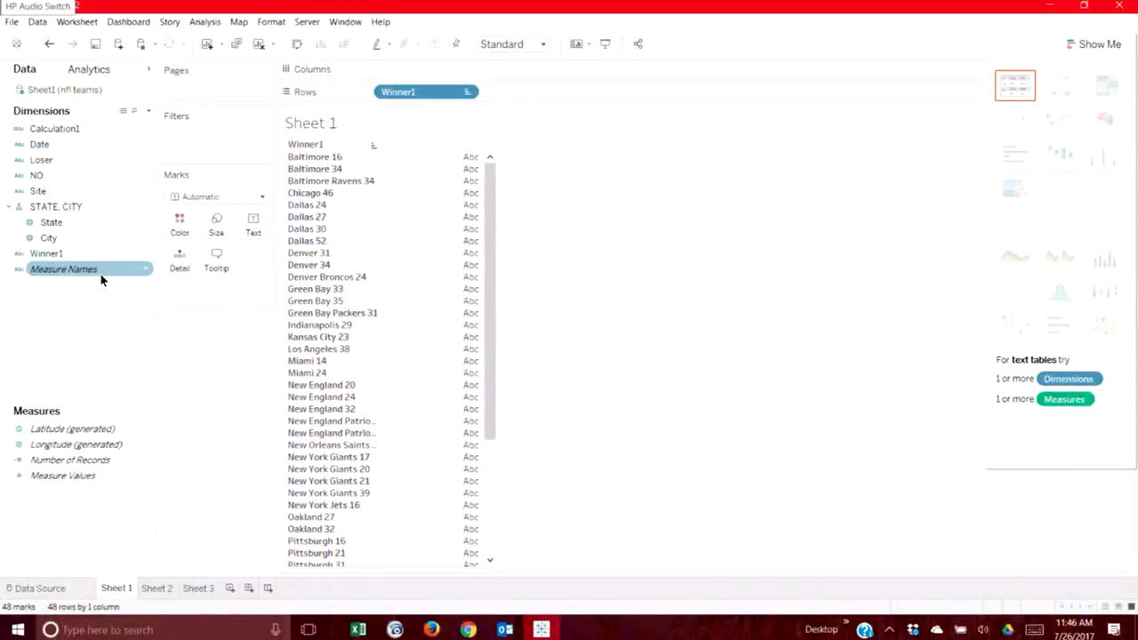
Try Calculation1 as a column dimension against the Winner1 rows, undo it, and add it to the view again.
{"action": "left_click_drag", "start_coordinate": [89, 128], "coordinate": [360, 120]}
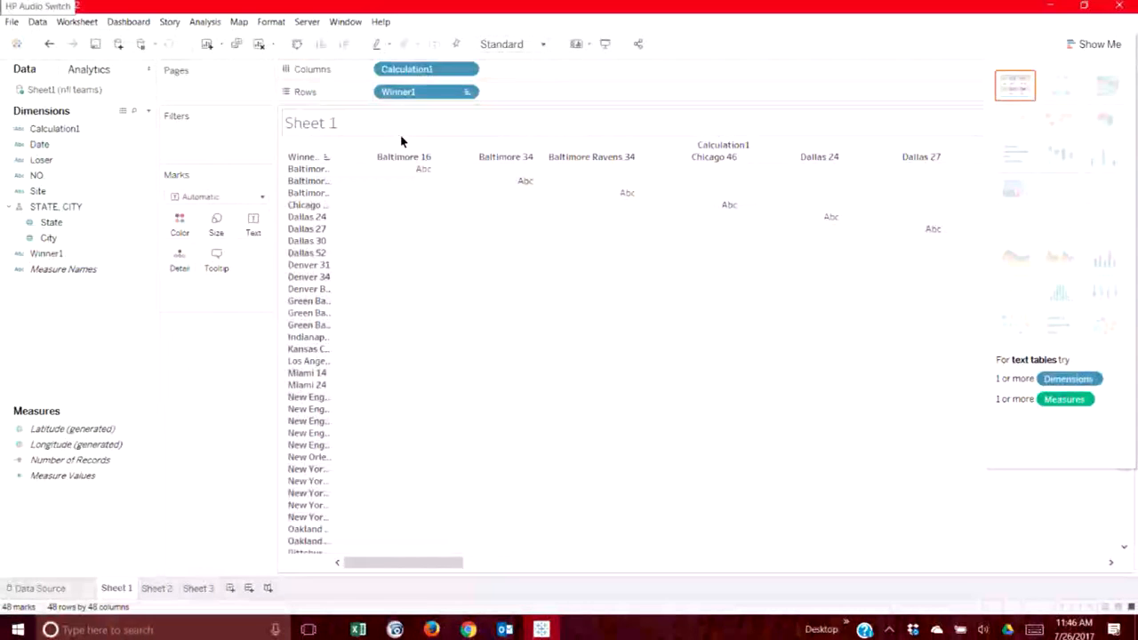
{"action": "left_click", "coordinate": [49, 44]}
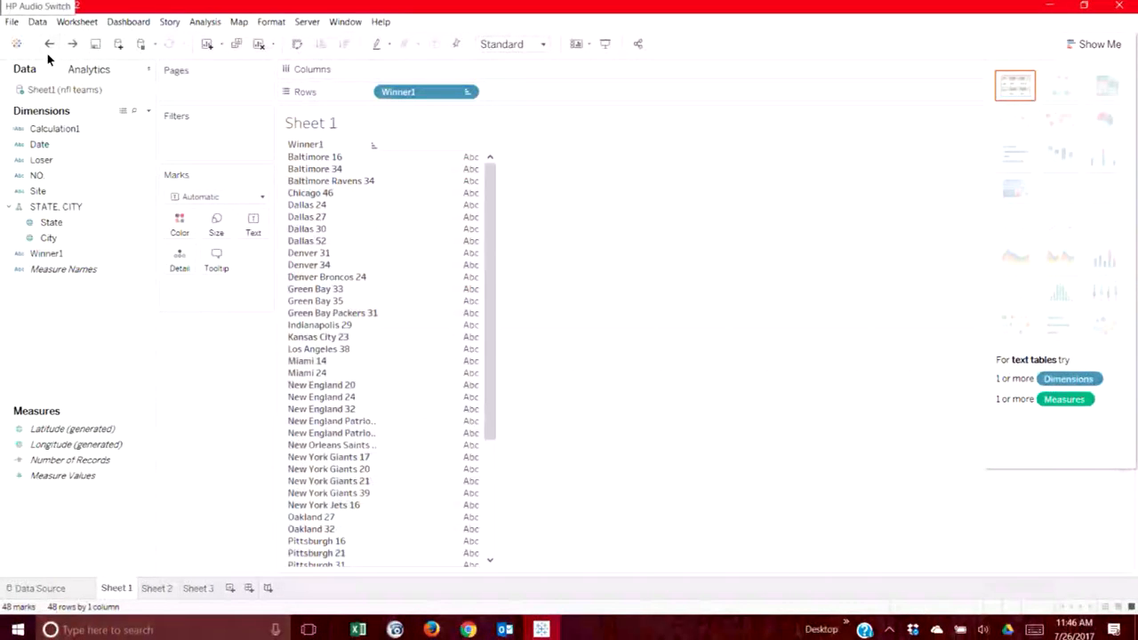
{"action": "left_click_drag", "start_coordinate": [48, 130], "coordinate": [473, 188]}
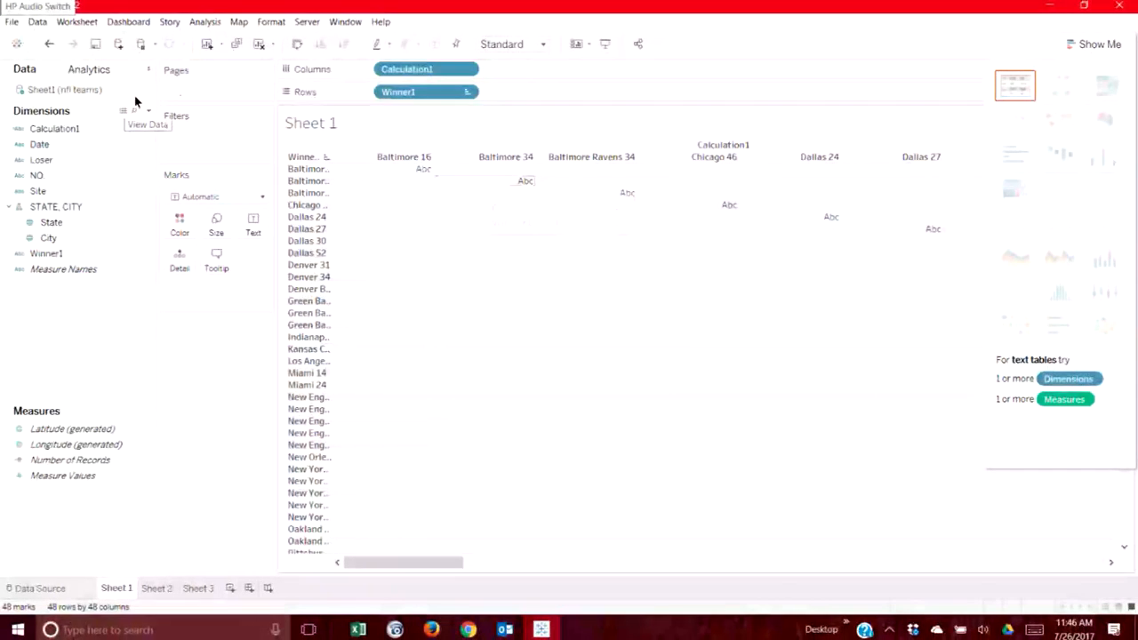
Convert the Calculation1 dimension to a measure.
{"action": "left_click", "coordinate": [34, 129]}
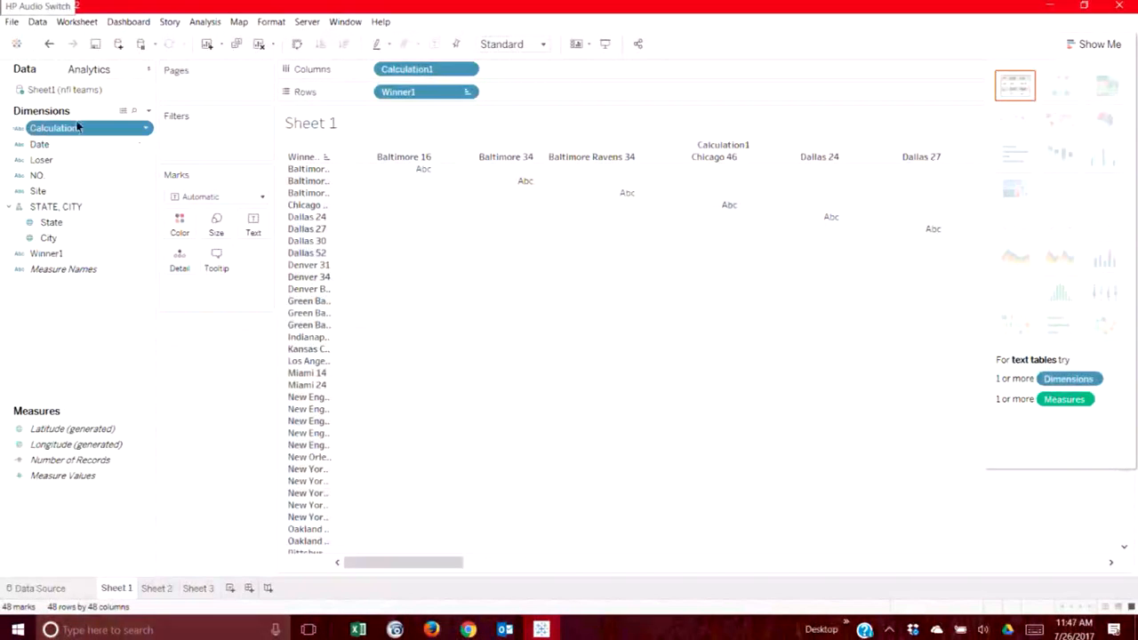
{"action": "right_click", "coordinate": [147, 130]}
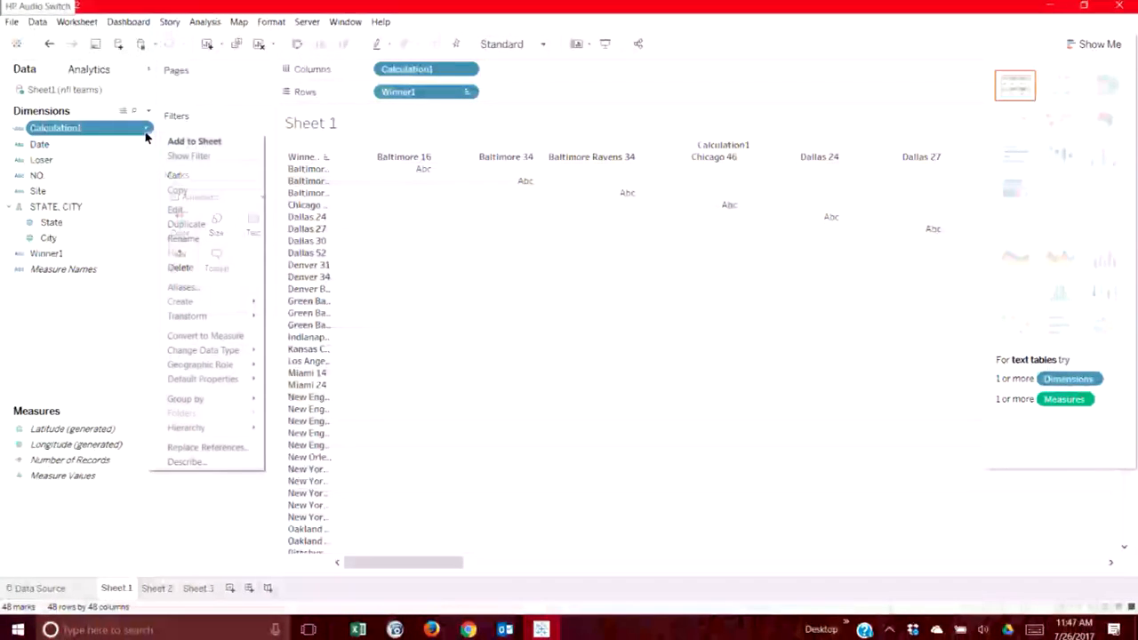
{"action": "left_click", "coordinate": [197, 336]}
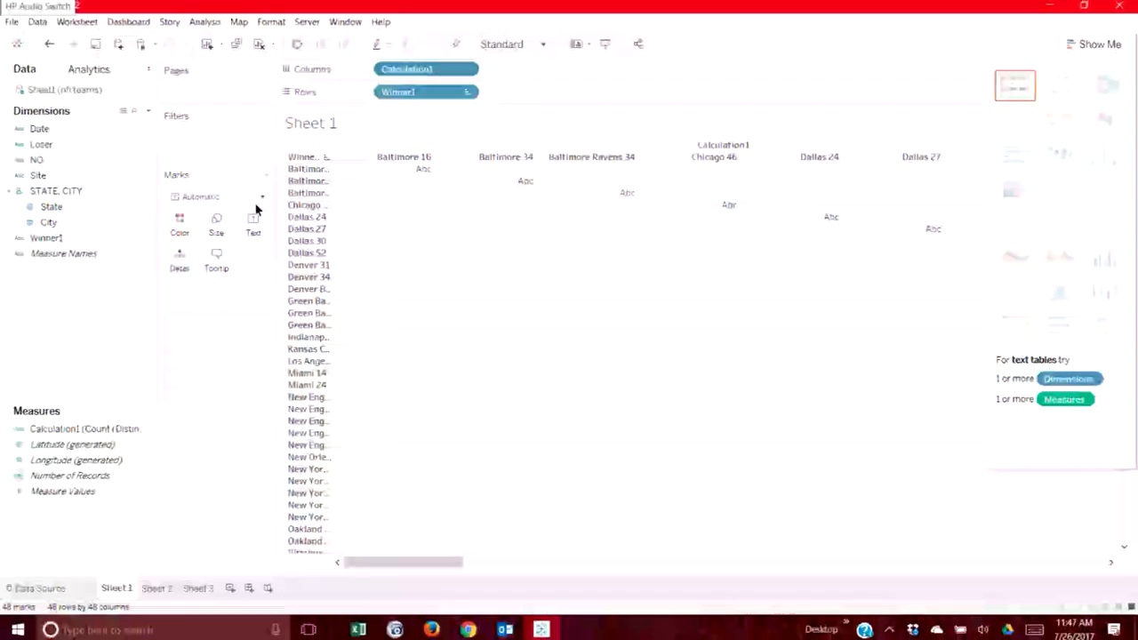
Remove Calculation1 from the columns, place its distinct-count measure in the table, and review the values for each Winner1 entry.
{"action": "left_click", "coordinate": [466, 68]}
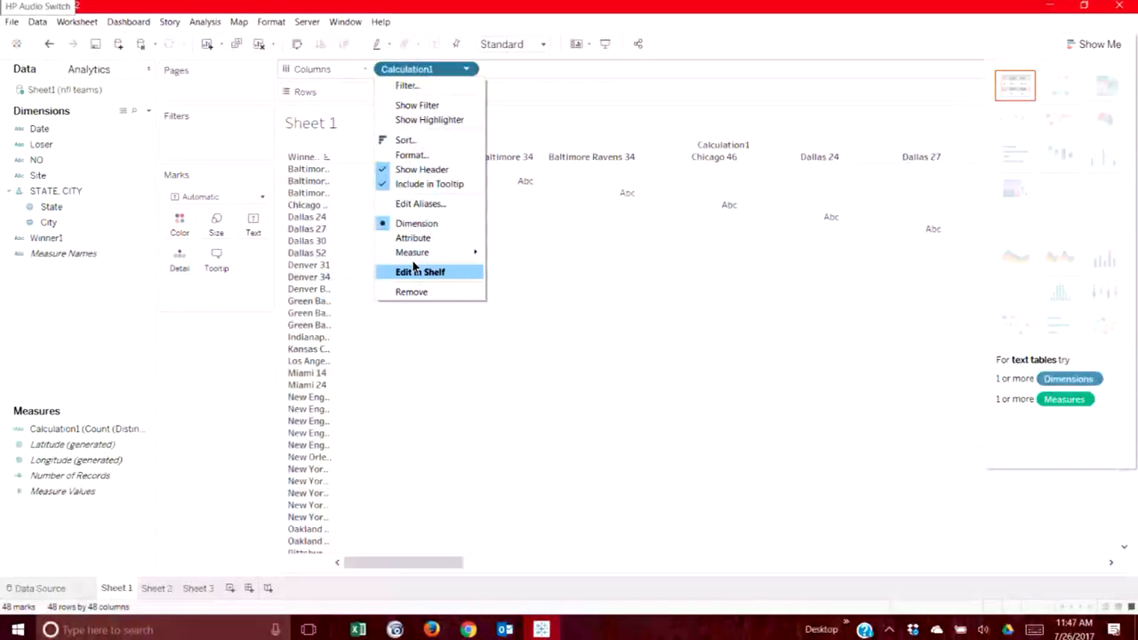
{"action": "left_click", "coordinate": [417, 293]}
{"action": "left_click_drag", "start_coordinate": [78, 430], "coordinate": [509, 313]}
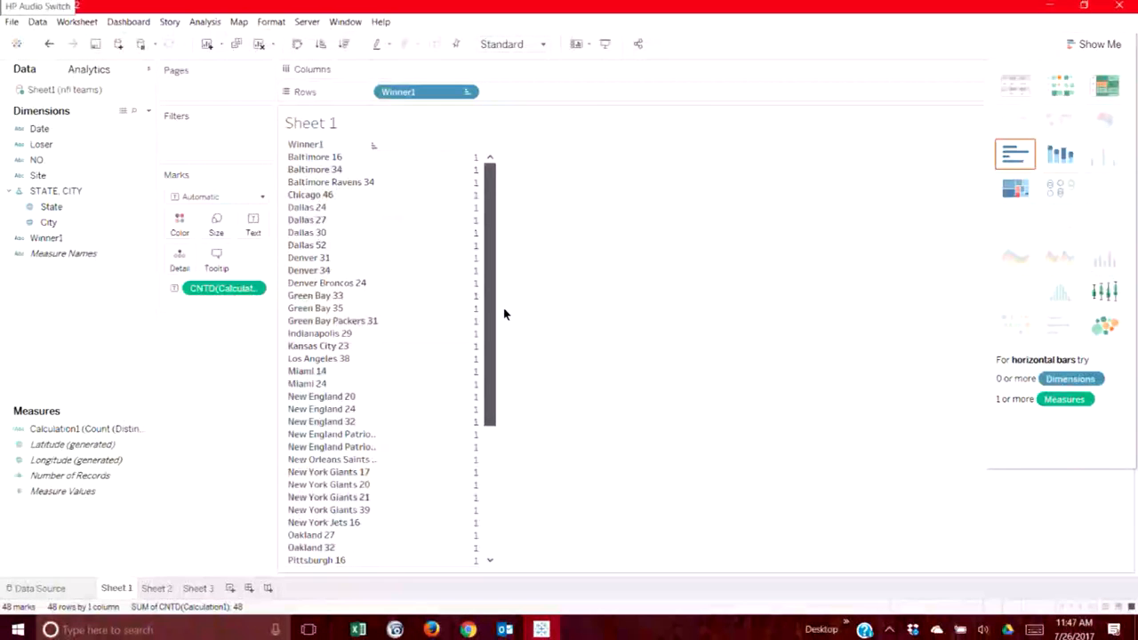
{"action": "scroll", "coordinate": [502, 320], "scroll_direction": "down", "scroll_amount": 1}
{"action": "left_click_drag", "start_coordinate": [499, 365], "coordinate": [508, 498]}
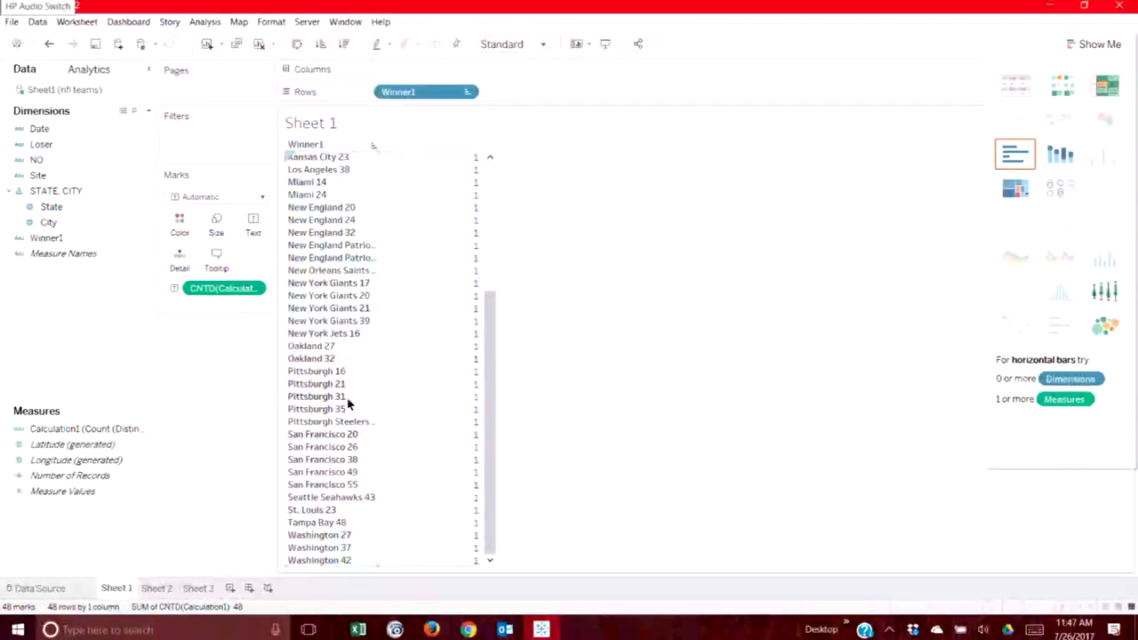
{"action": "scroll", "coordinate": [358, 471], "scroll_direction": "up", "scroll_amount": 5}
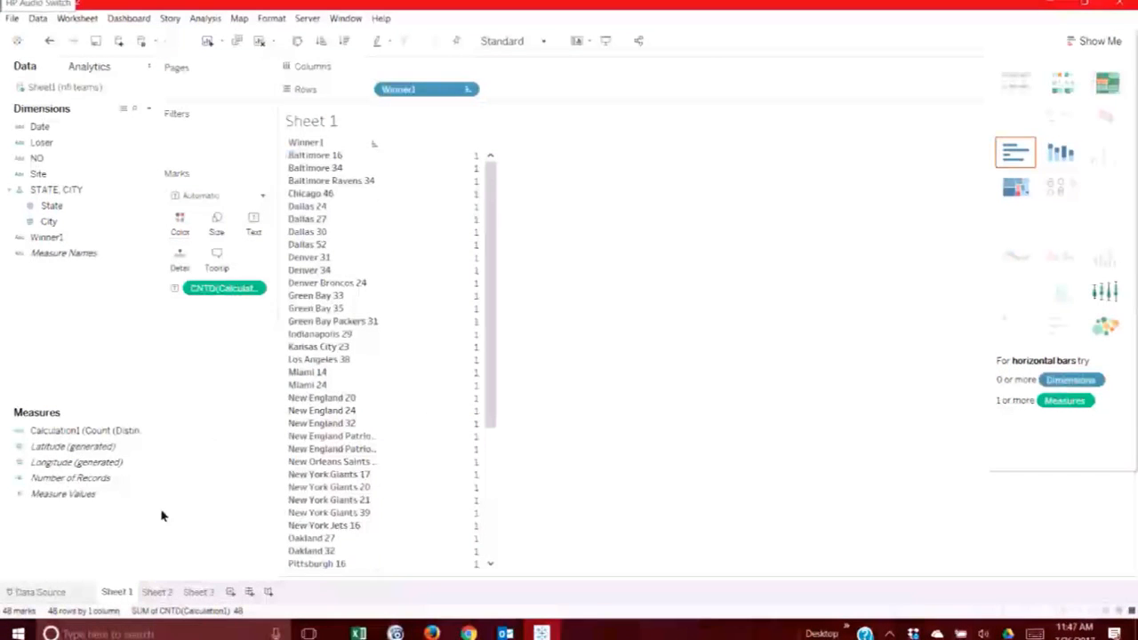